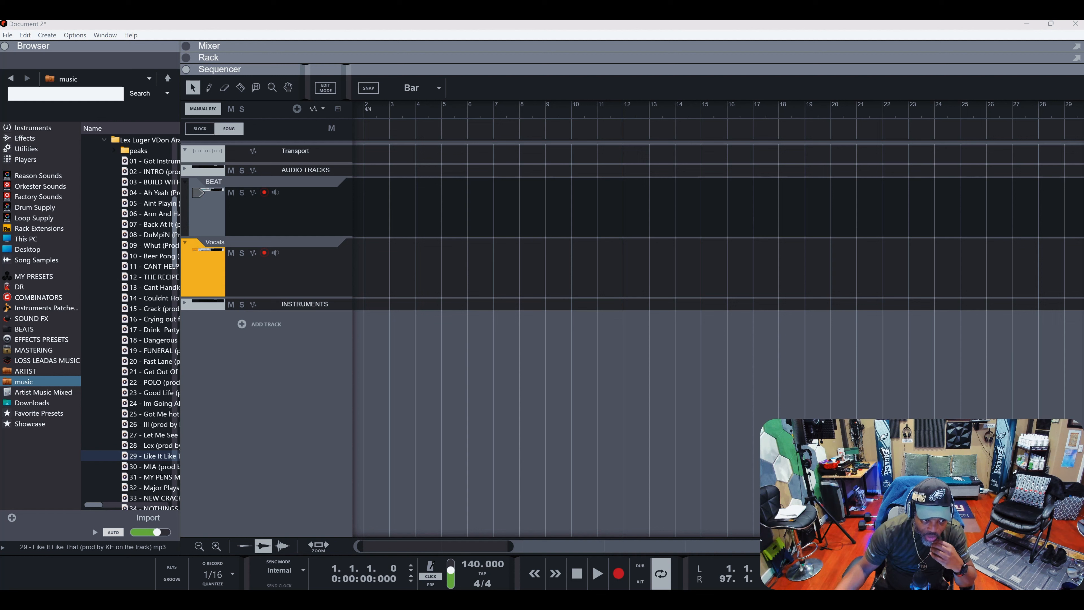
- Collapse the open Lex Luger subfolder and the INSTRUMENTS folder in the music location
{"action": "left_click", "coordinate": [102, 140]}
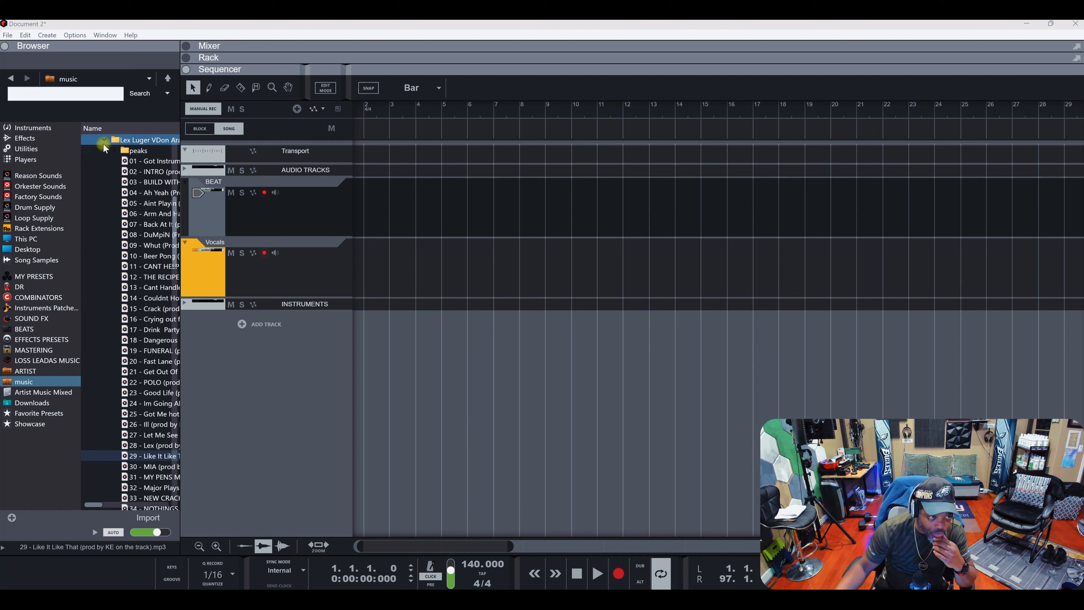
{"action": "left_click", "coordinate": [103, 140]}
{"action": "scroll", "coordinate": [97, 162], "scroll_direction": "up", "scroll_amount": 8}
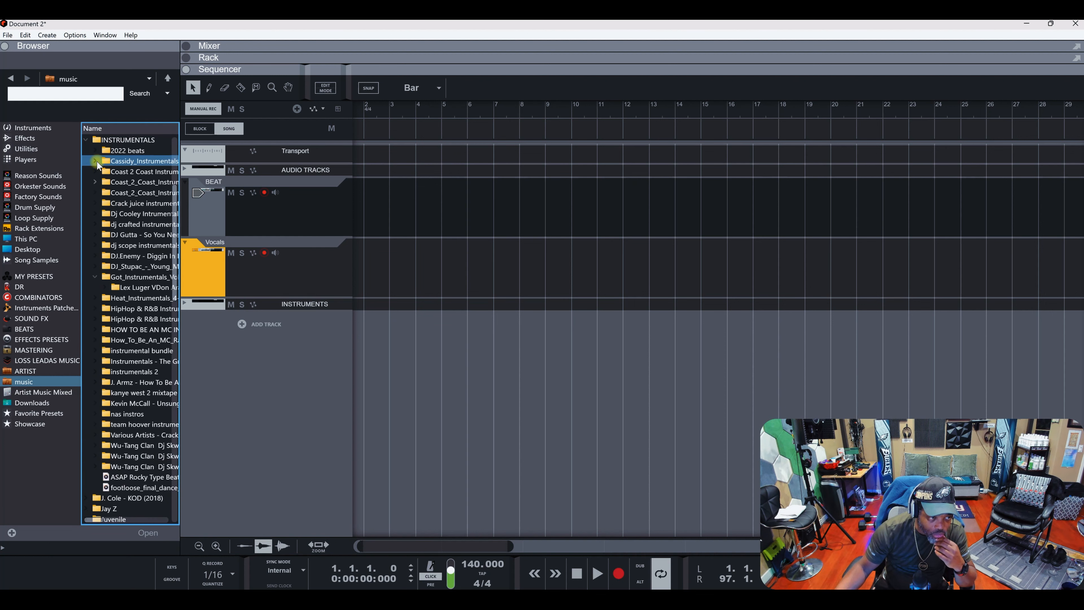
{"action": "scroll", "coordinate": [97, 165], "scroll_direction": "up", "scroll_amount": 1}
{"action": "left_click", "coordinate": [87, 298]}
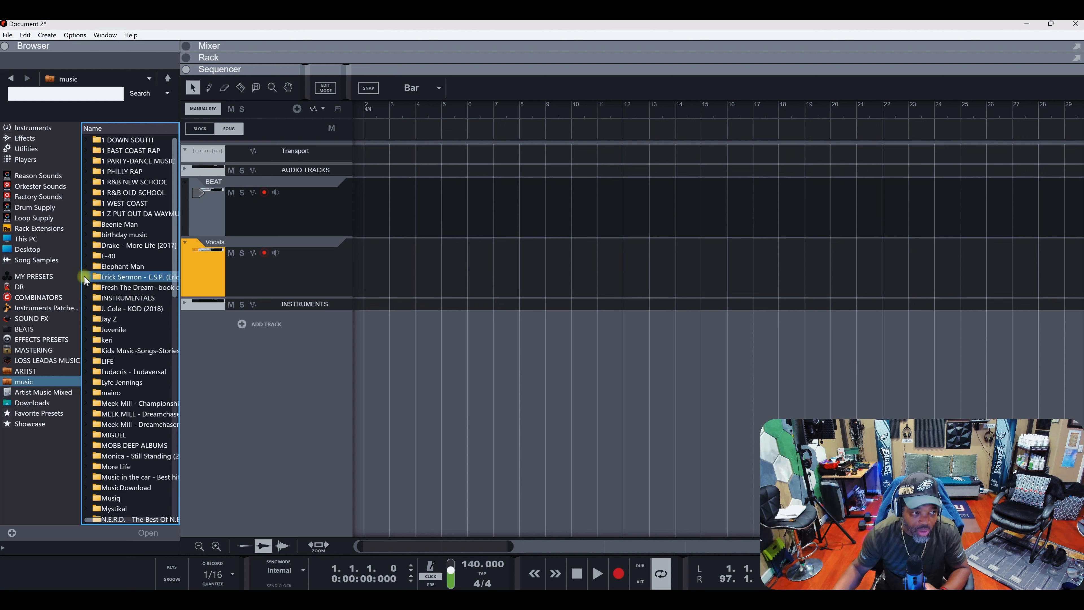
- Switch the browser to Reason Sounds and look inside the Drums & Percussion and Bass folders
{"action": "left_click", "coordinate": [38, 176]}
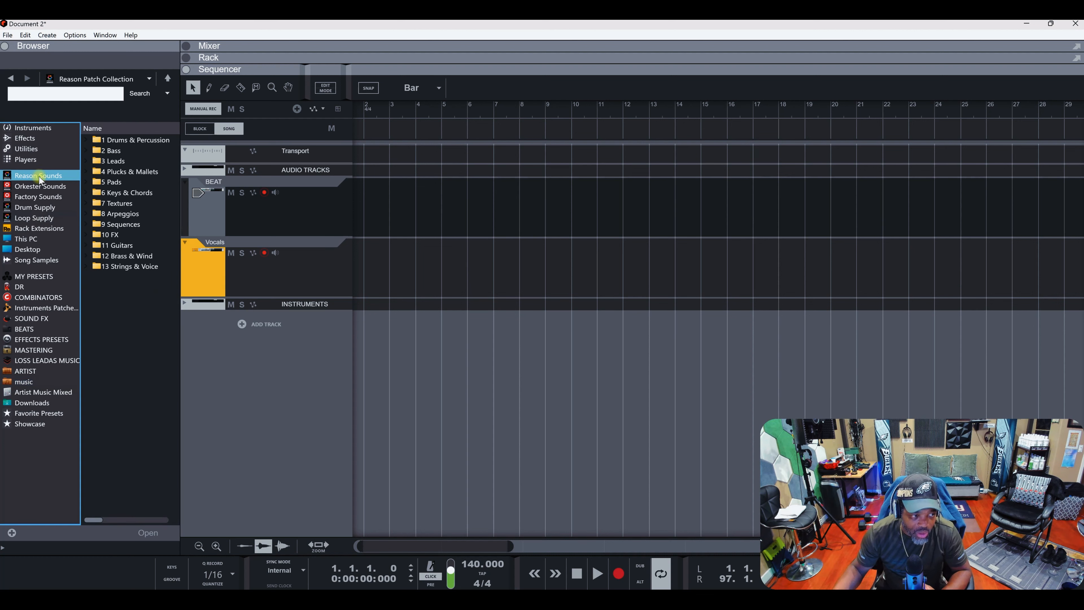
{"action": "left_click", "coordinate": [88, 140]}
{"action": "left_click", "coordinate": [87, 140]}
{"action": "left_click", "coordinate": [88, 140]}
{"action": "left_click", "coordinate": [87, 140]}
{"action": "left_click", "coordinate": [88, 151]}
{"action": "left_click", "coordinate": [88, 151]}
{"action": "left_click", "coordinate": [87, 151]}
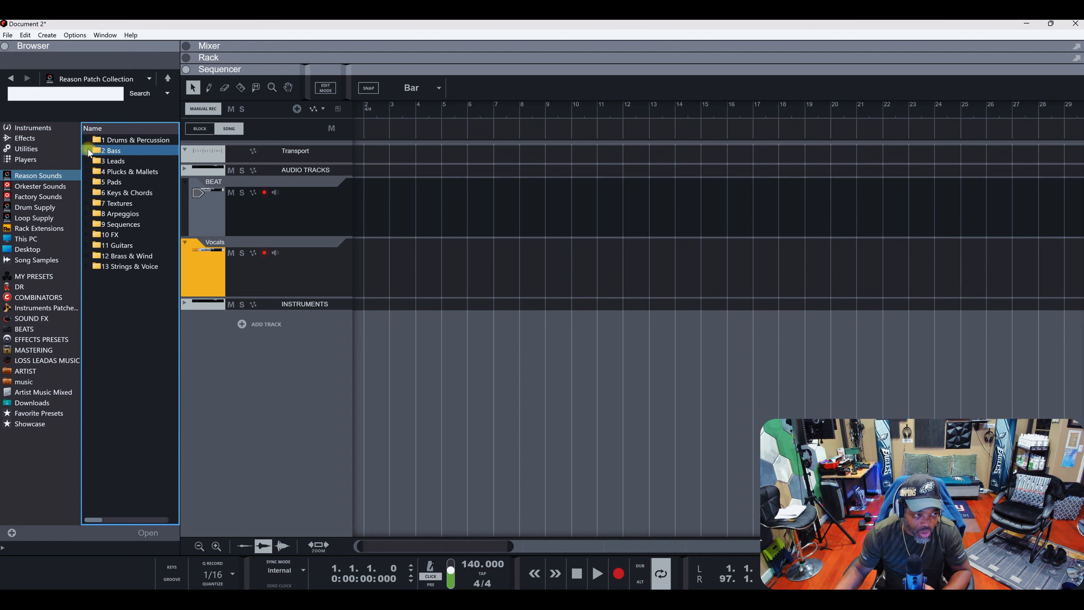
- Look through the remaining Reason Sounds categories, including Plucks & Mallets, Keys & Chords, Textures, Arpeggios and Sequences
{"action": "left_click", "coordinate": [107, 171]}
{"action": "left_click", "coordinate": [128, 193]}
{"action": "left_click", "coordinate": [130, 203]}
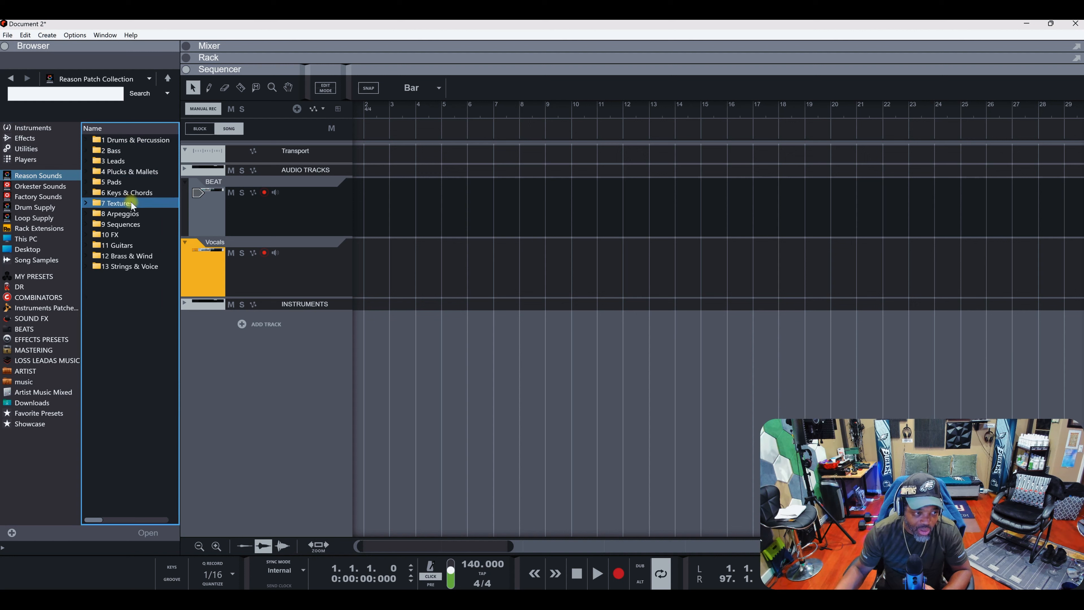
{"action": "left_click", "coordinate": [87, 205]}
{"action": "left_click", "coordinate": [87, 171]}
{"action": "left_click", "coordinate": [86, 149]}
{"action": "left_click", "coordinate": [86, 140]}
{"action": "left_click", "coordinate": [47, 178]}
{"action": "left_click", "coordinate": [90, 225]}
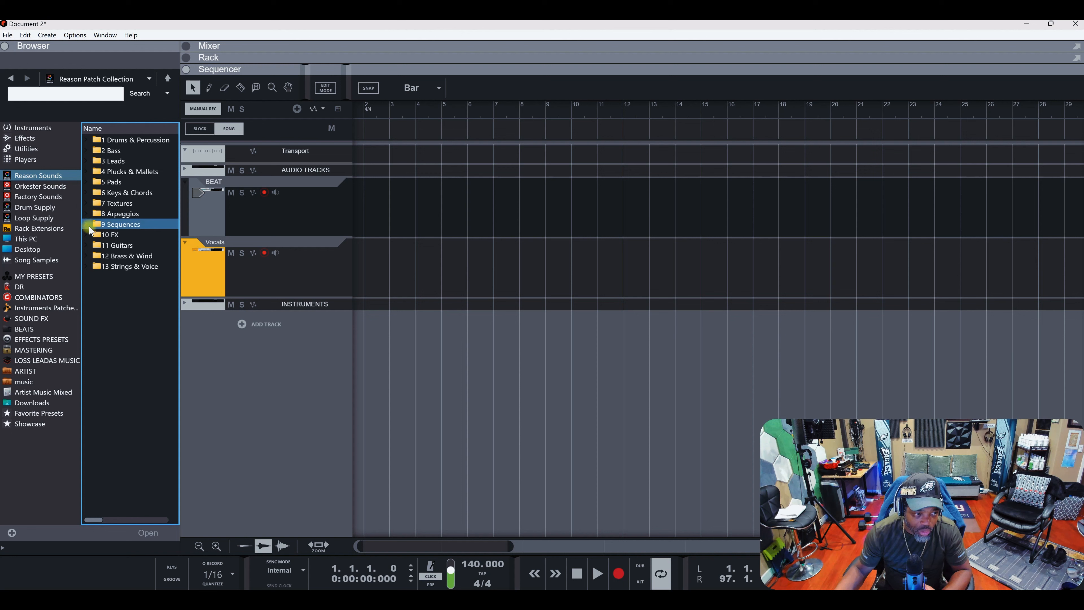
{"action": "left_click", "coordinate": [88, 214]}
- Expand the 7 Textures folder, look over its patches such as Cinematic Justice and Chill Beeps, and collapse it
{"action": "left_click", "coordinate": [87, 205]}
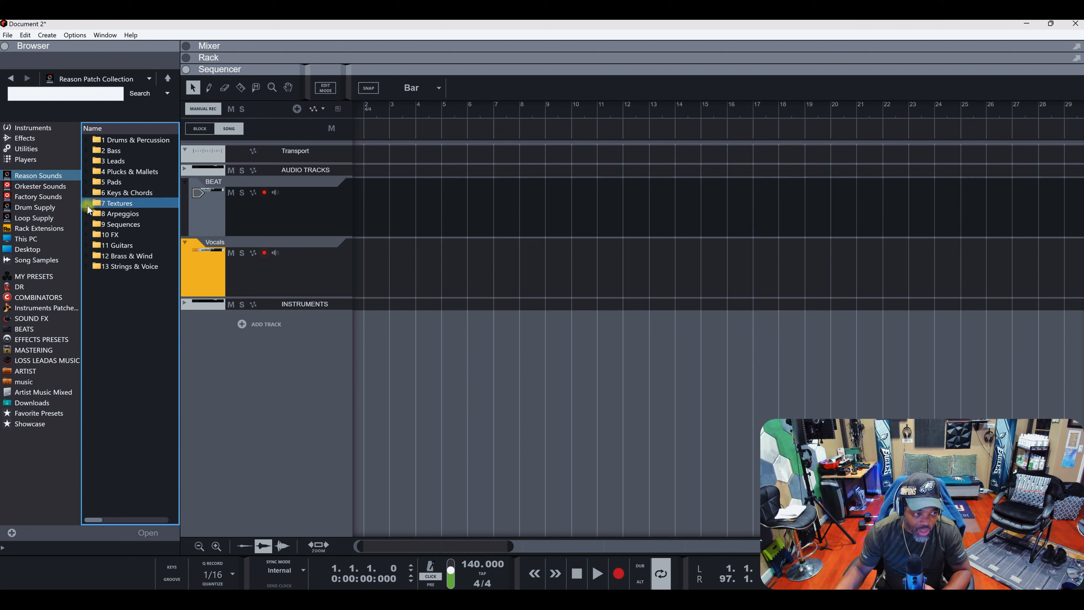
{"action": "left_click", "coordinate": [87, 204]}
{"action": "left_click", "coordinate": [117, 266]}
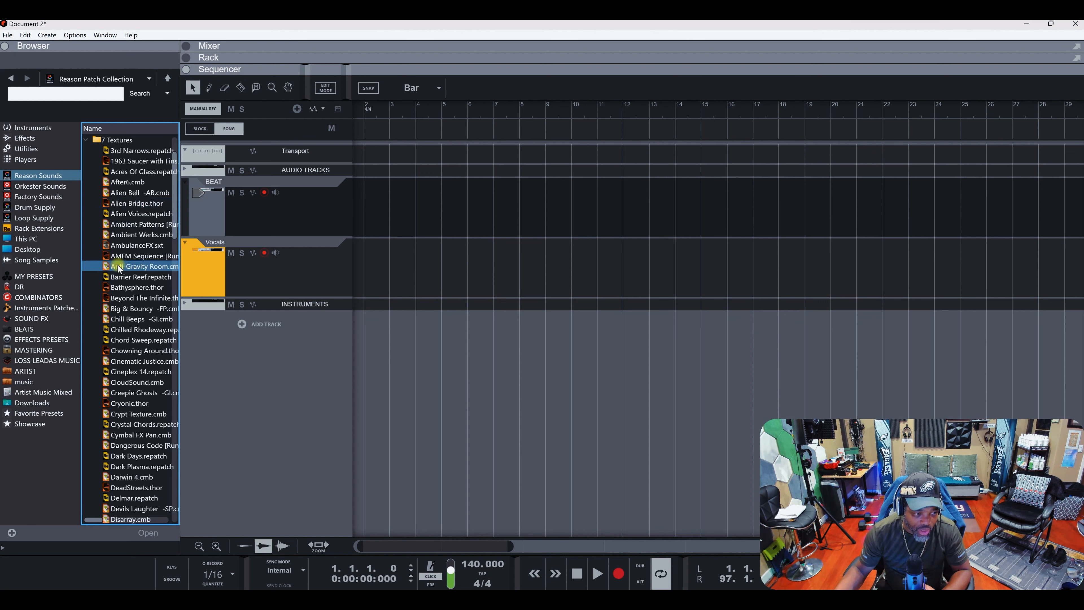
{"action": "left_click", "coordinate": [162, 359]}
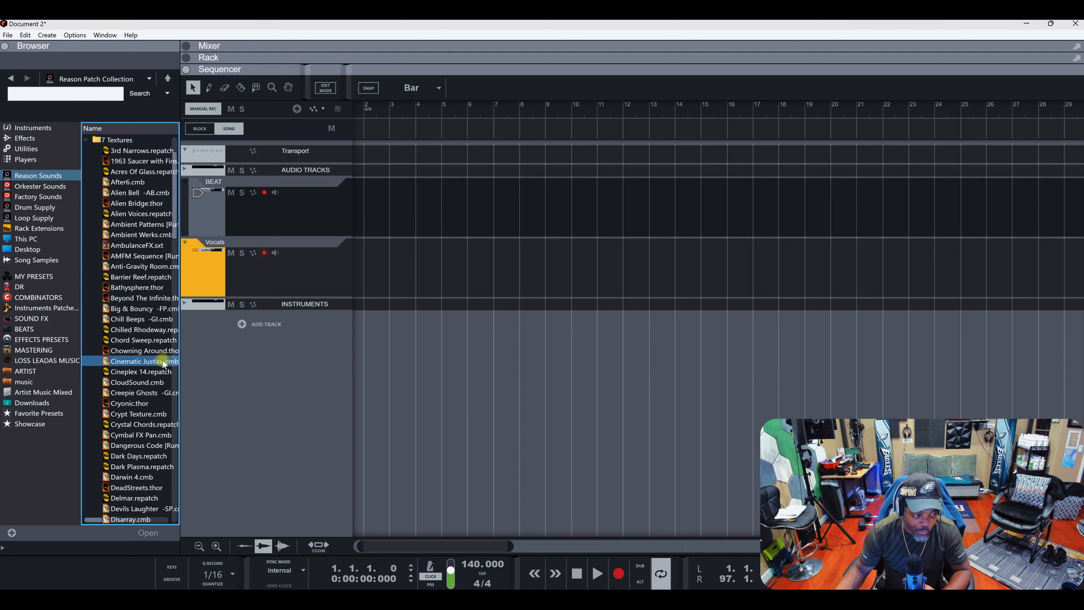
{"action": "left_click", "coordinate": [127, 354]}
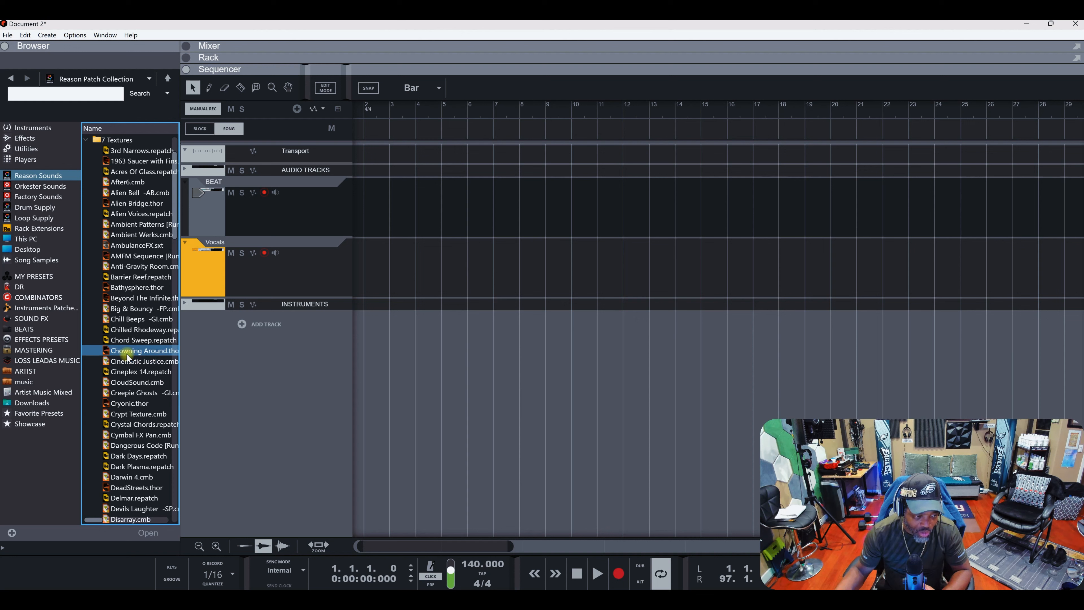
{"action": "left_click", "coordinate": [124, 307]}
{"action": "left_click", "coordinate": [124, 319]}
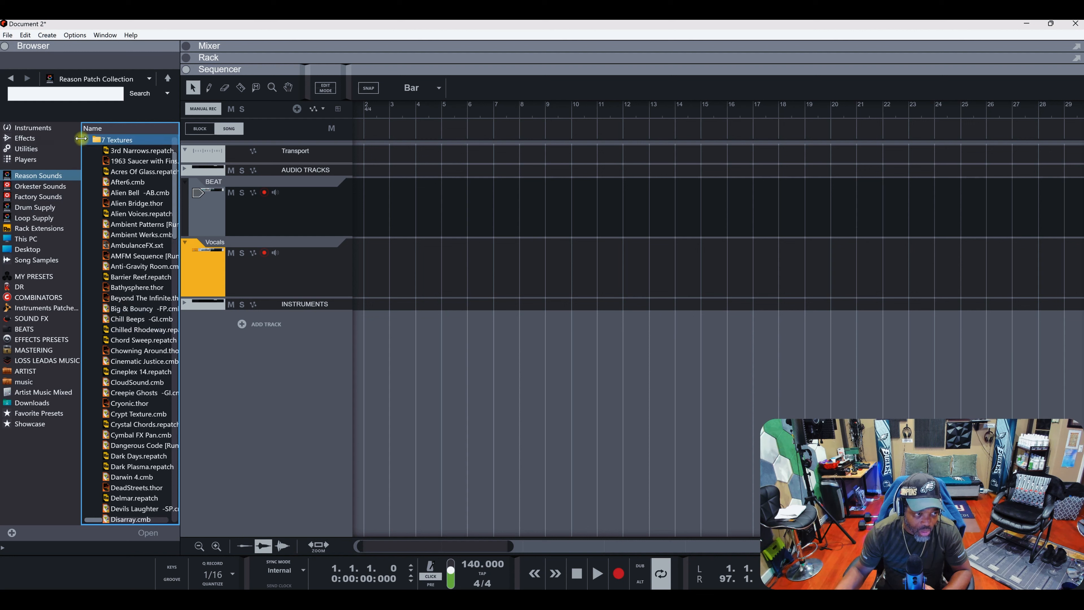
{"action": "left_click", "coordinate": [86, 139]}
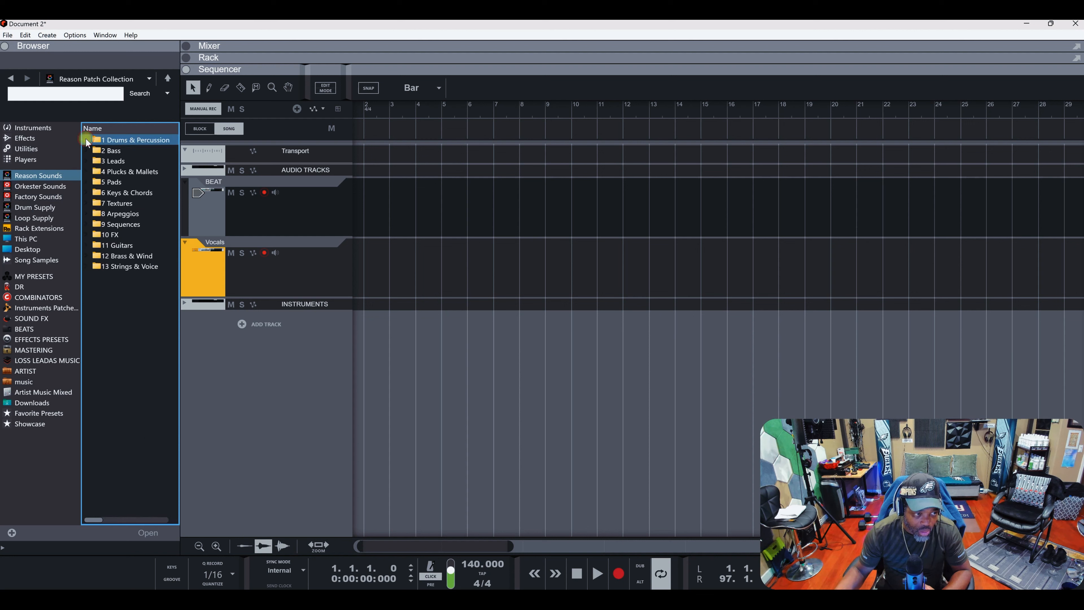
- Look over the patches in the 10 FX folder, close it, and check the 13 Strings & Voice folder
{"action": "left_click", "coordinate": [87, 235]}
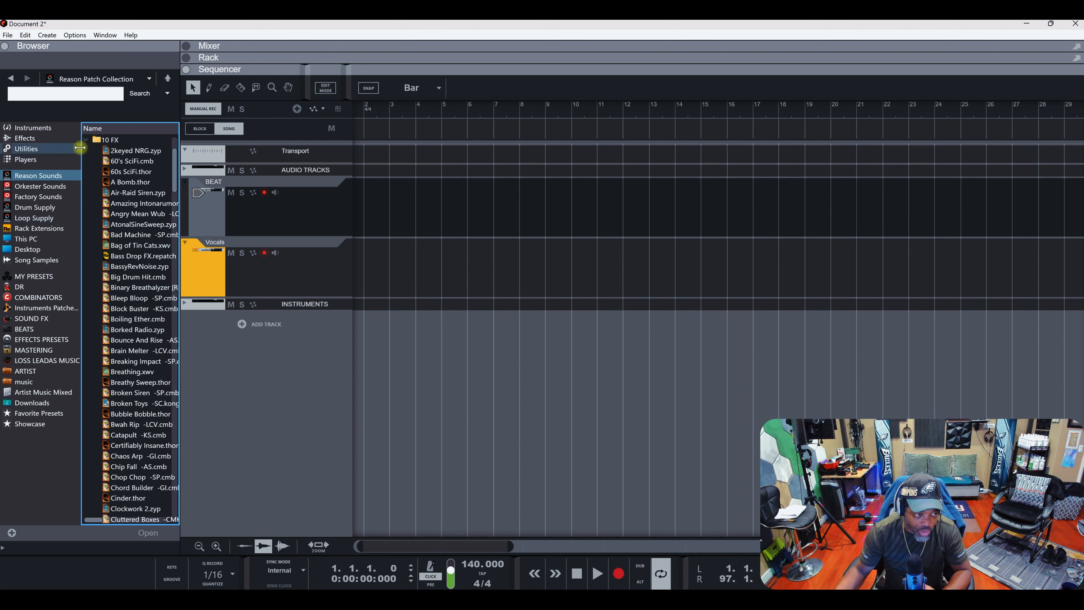
{"action": "left_click", "coordinate": [85, 140]}
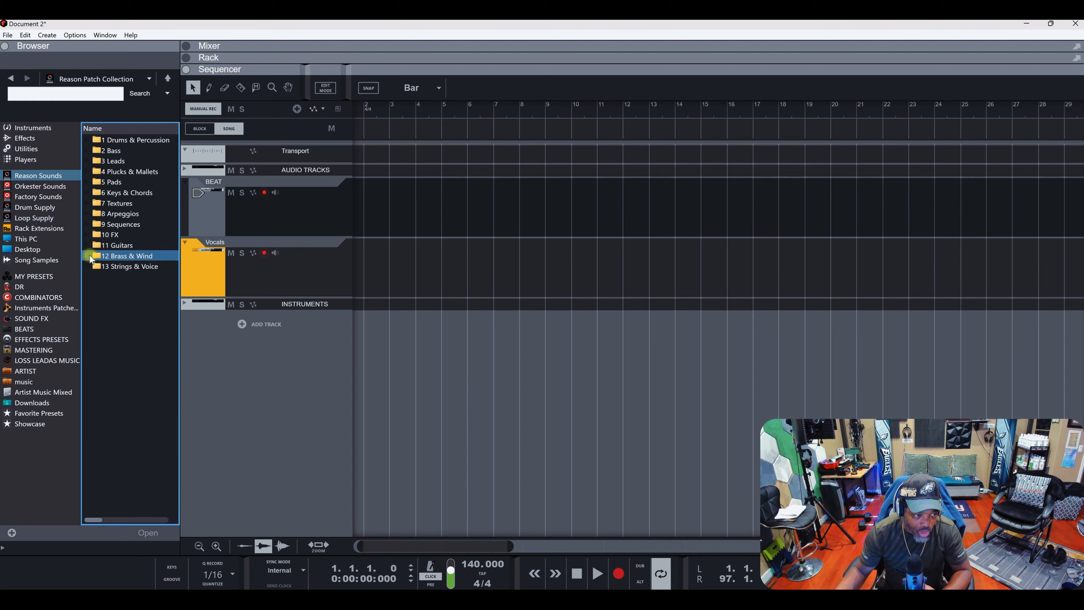
{"action": "left_click", "coordinate": [86, 266]}
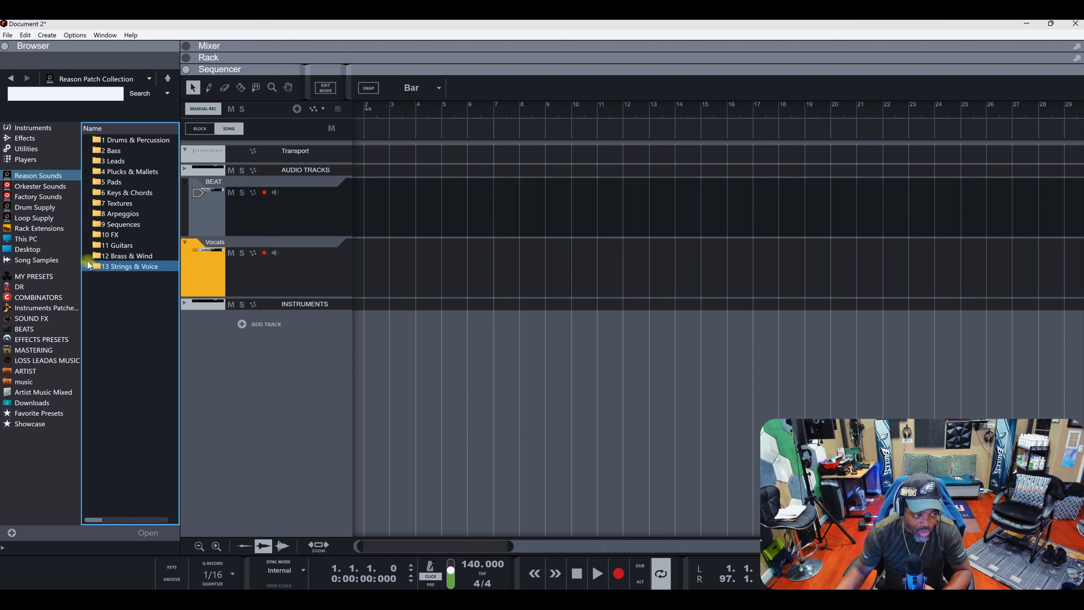
- Switch to Orkester Sounds and view the samples in the Harp folder's Harp HRP subfolder, leaving both collapsed
{"action": "left_click", "coordinate": [32, 187]}
{"action": "left_click", "coordinate": [85, 163]}
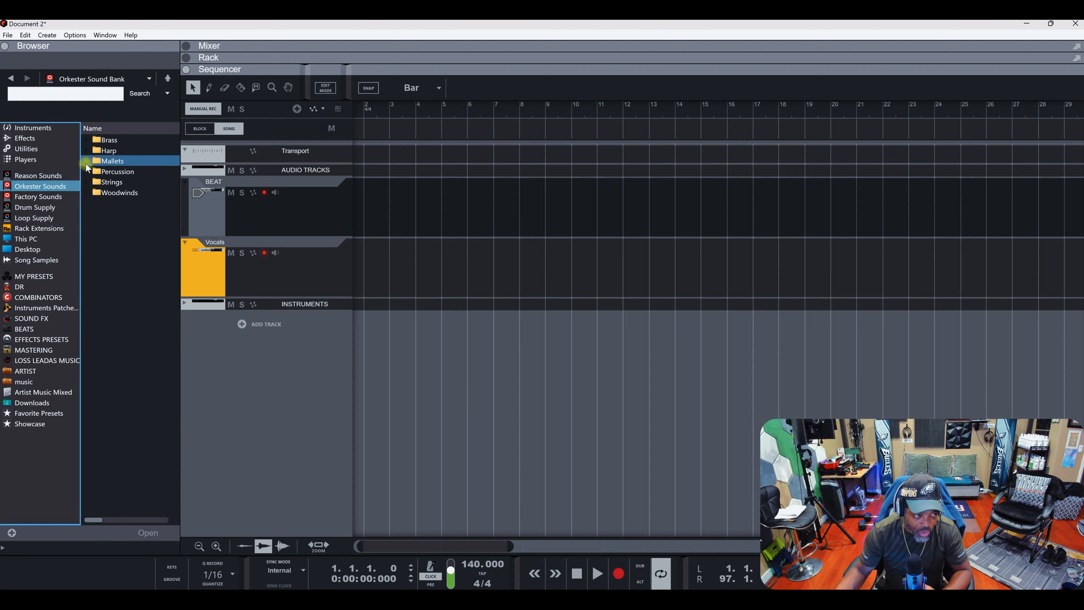
{"action": "left_click", "coordinate": [86, 142]}
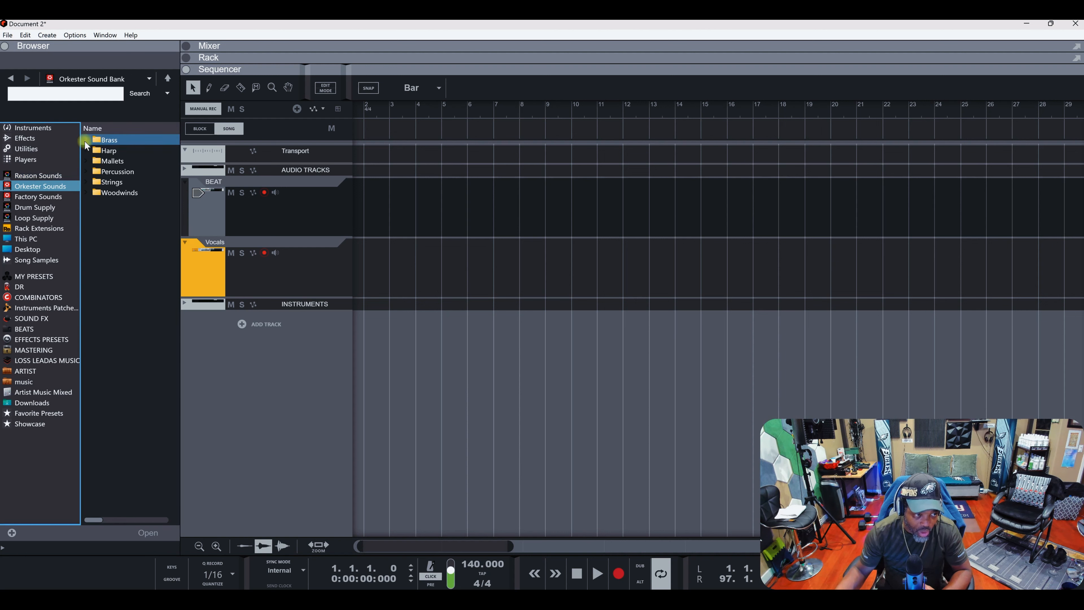
{"action": "left_click", "coordinate": [85, 151]}
{"action": "left_click", "coordinate": [85, 149]}
{"action": "left_click", "coordinate": [84, 149]}
{"action": "left_click", "coordinate": [85, 150]}
{"action": "left_click", "coordinate": [93, 161]}
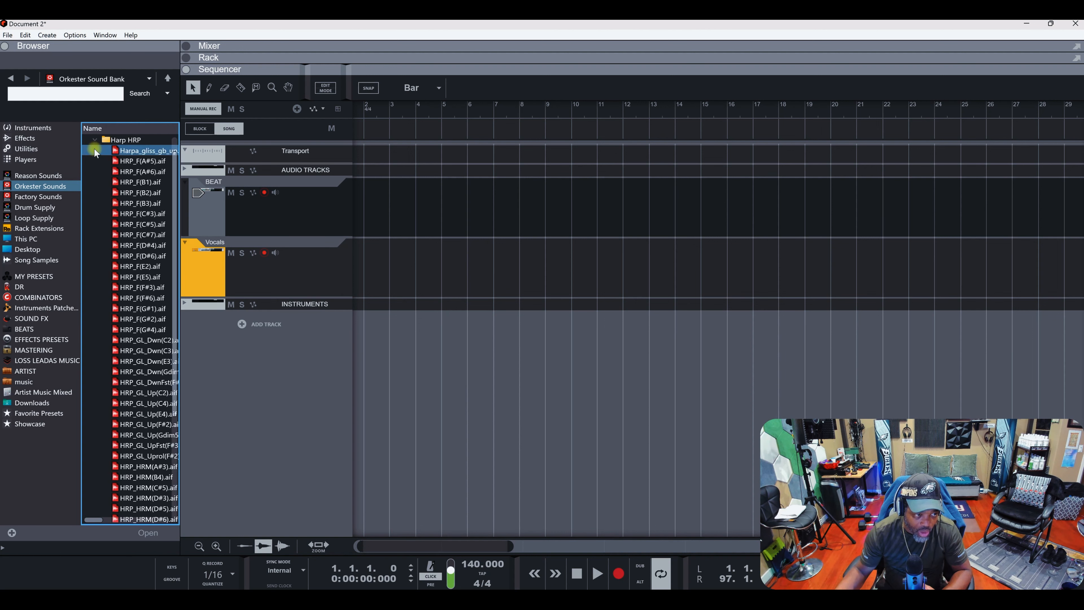
{"action": "left_click", "coordinate": [94, 140]}
{"action": "left_click", "coordinate": [85, 150]}
- Expand Brass and its Bass Trombone (BTN) folder and look over the trombone patches and the Sforzando subfolder
{"action": "left_click", "coordinate": [87, 142]}
{"action": "left_click", "coordinate": [86, 140]}
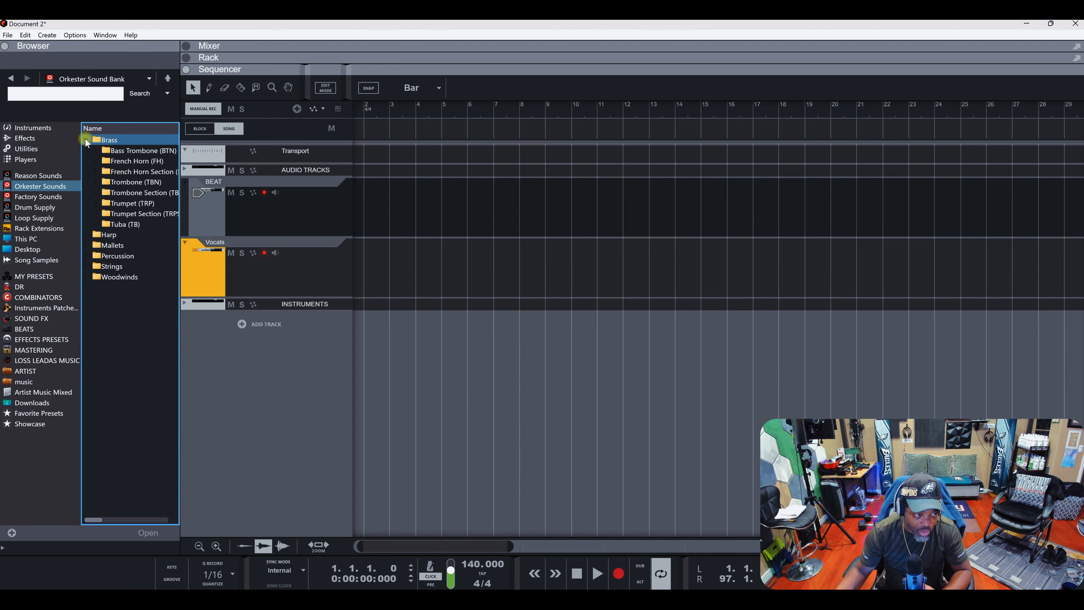
{"action": "left_click", "coordinate": [94, 150]}
{"action": "left_click", "coordinate": [94, 150]}
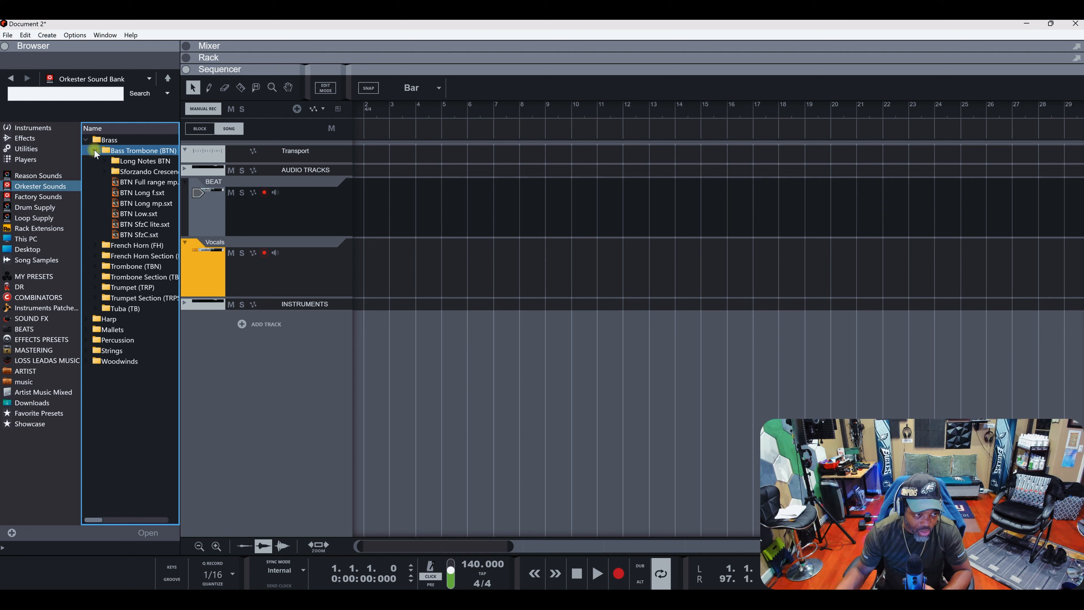
{"action": "left_click", "coordinate": [113, 189]}
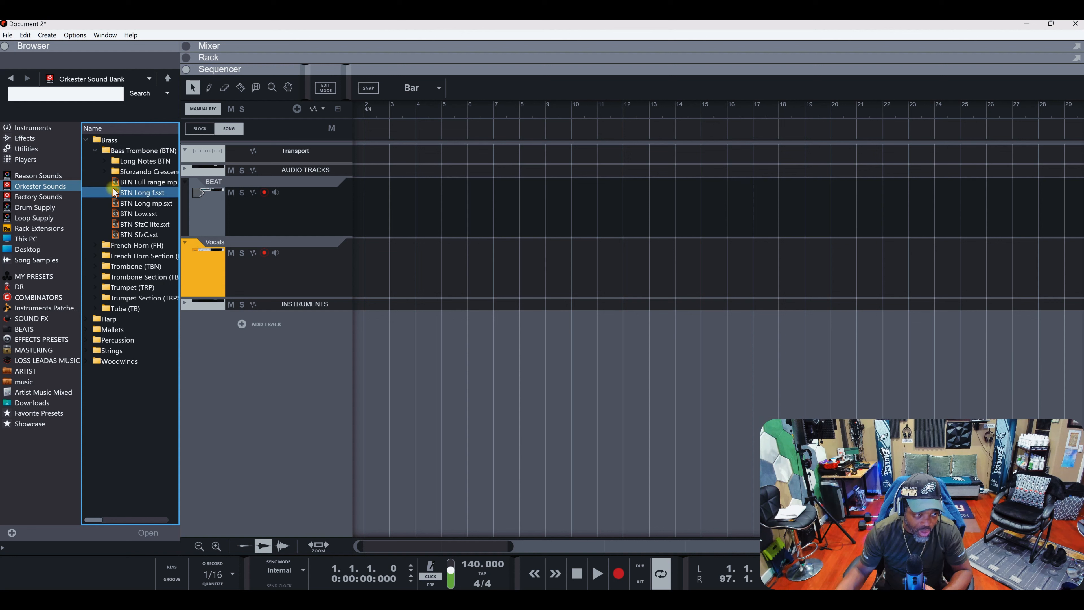
{"action": "left_click", "coordinate": [104, 172]}
{"action": "left_click", "coordinate": [104, 172]}
{"action": "left_click", "coordinate": [105, 172]}
- Preview several samples in the Long Notes BTN folder and collapse it
{"action": "left_click", "coordinate": [105, 161]}
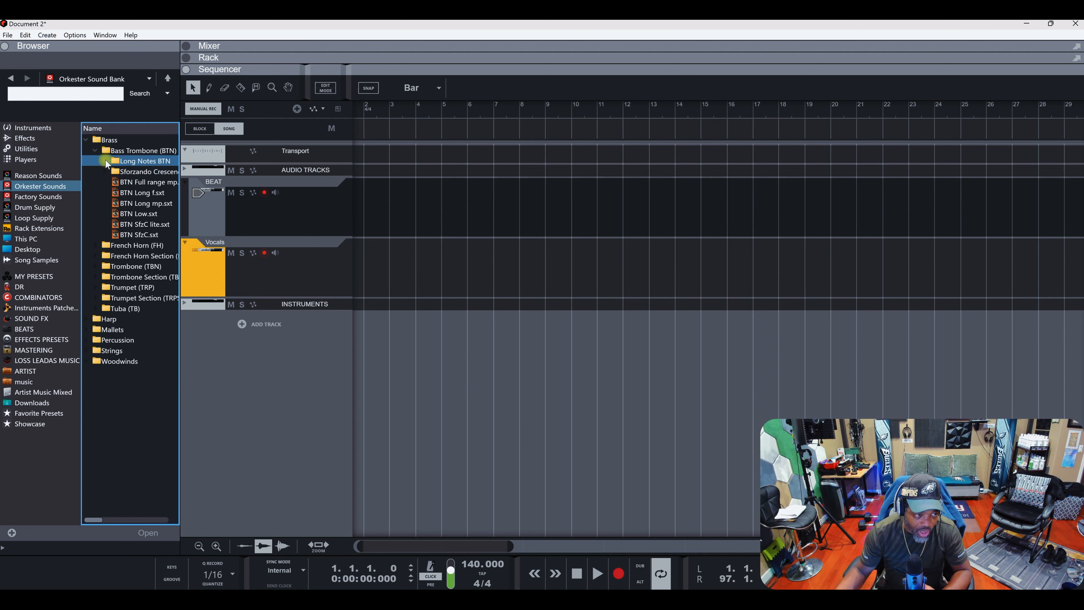
{"action": "left_click", "coordinate": [130, 183]}
{"action": "left_click", "coordinate": [135, 214]}
{"action": "left_click", "coordinate": [137, 246]}
{"action": "left_click", "coordinate": [136, 256]}
{"action": "left_click", "coordinate": [104, 161]}
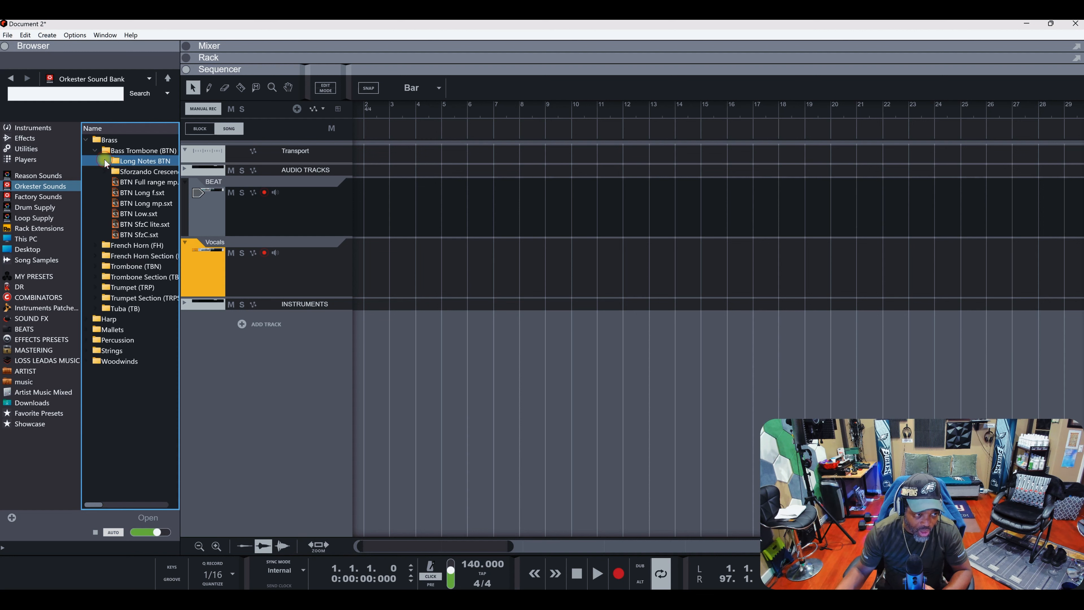
- Collapse the Bass Trombone and Brass folders and go through the Harp, Mallets and Percussion folders
{"action": "left_click", "coordinate": [95, 151]}
{"action": "left_click", "coordinate": [85, 139]}
{"action": "left_click", "coordinate": [84, 139]}
{"action": "left_click", "coordinate": [85, 150]}
{"action": "left_click", "coordinate": [86, 162]}
{"action": "left_click", "coordinate": [88, 171]}
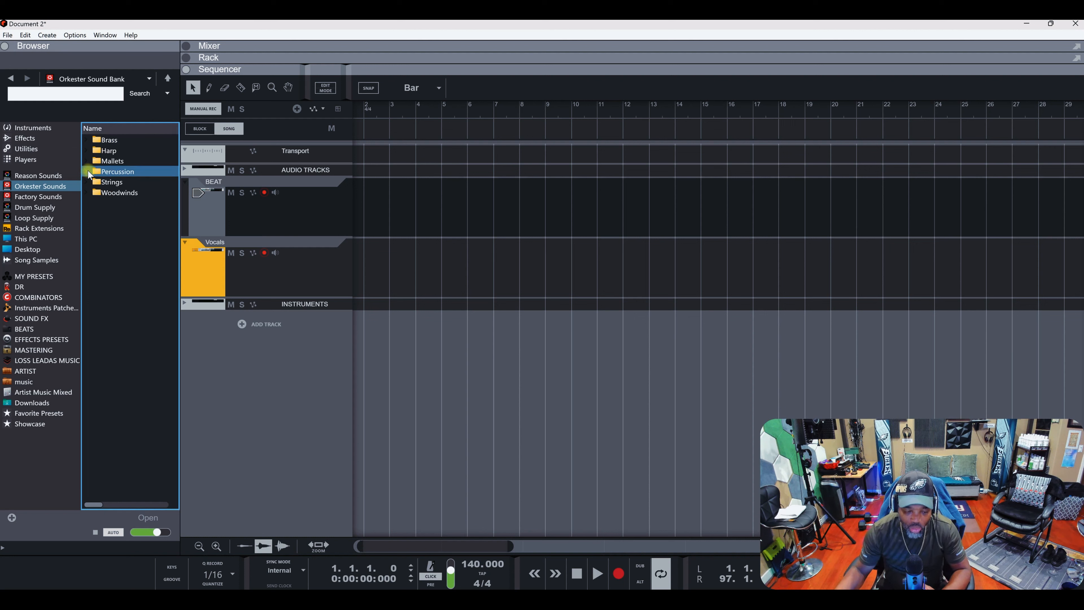
- Expand the Orkester Strings folder, look over its instrument subfolders and collapse it
{"action": "left_click", "coordinate": [87, 184]}
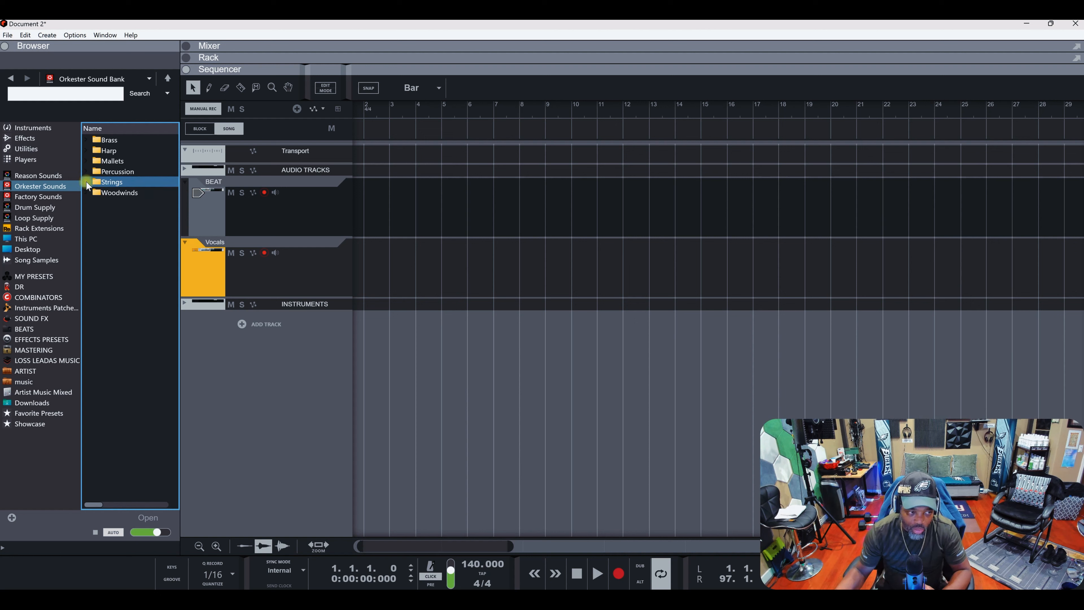
{"action": "left_click", "coordinate": [86, 182]}
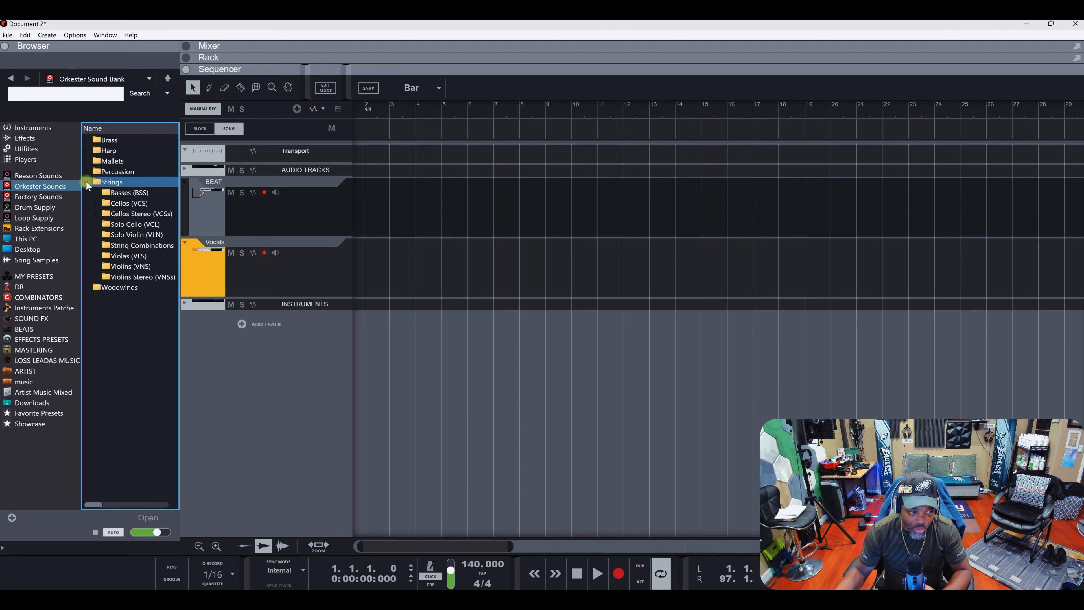
{"action": "left_click", "coordinate": [131, 222]}
{"action": "left_click", "coordinate": [85, 187]}
{"action": "left_click", "coordinate": [86, 182]}
- Expand the Woodwinds folder, view its instrument subfolders and collapse it
{"action": "left_click", "coordinate": [91, 193]}
{"action": "left_click", "coordinate": [89, 193]}
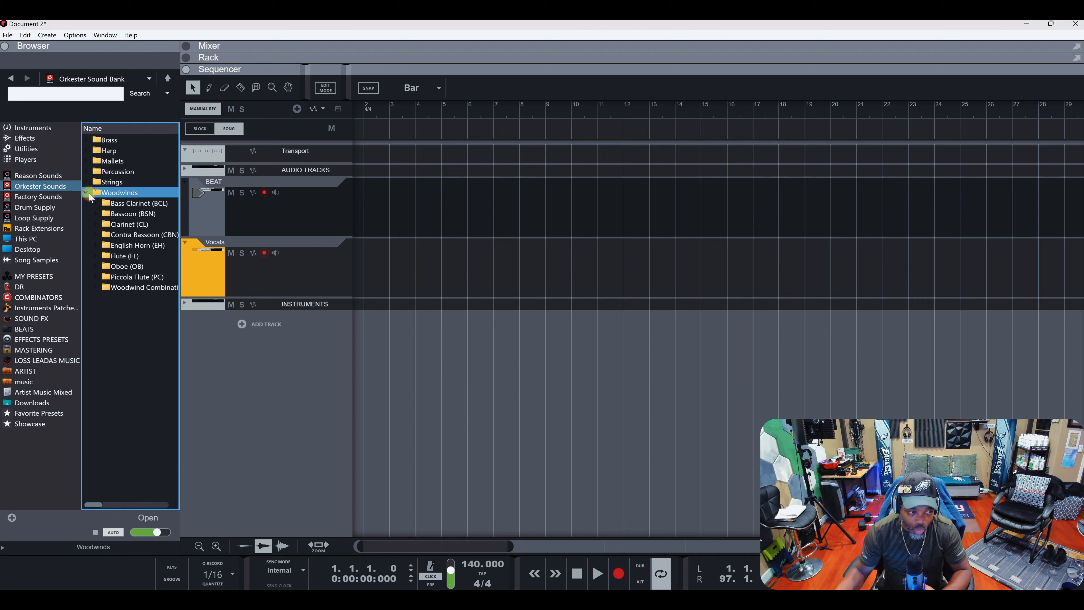
{"action": "left_click", "coordinate": [89, 193]}
- Switch to Factory Sounds and expand the ALL Effect Patches folder
{"action": "left_click", "coordinate": [38, 197]}
{"action": "left_click", "coordinate": [108, 173]}
{"action": "left_click", "coordinate": [101, 181]}
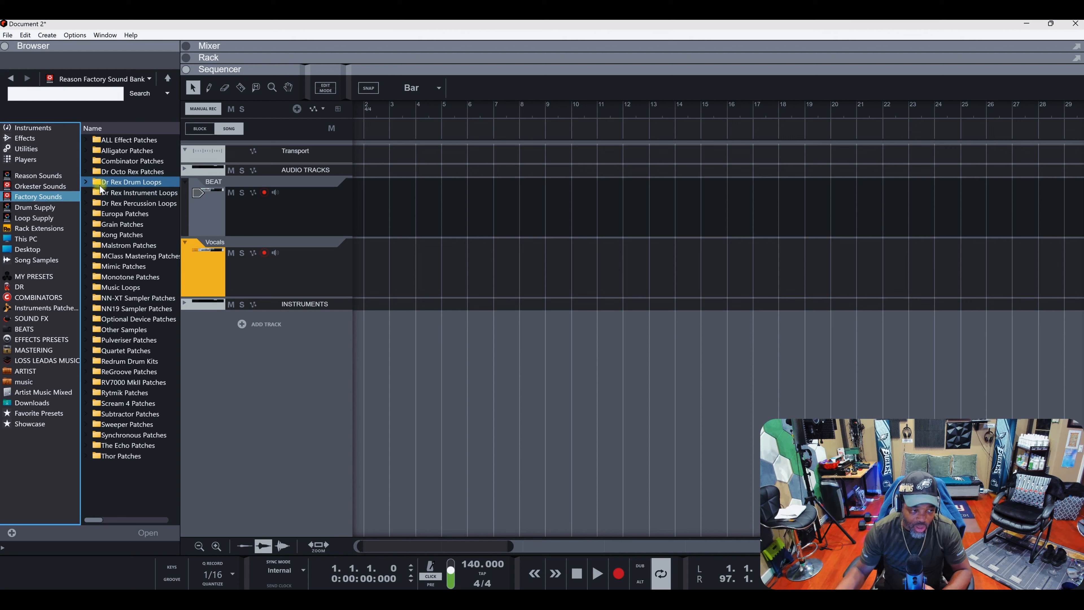
{"action": "left_click", "coordinate": [87, 139]}
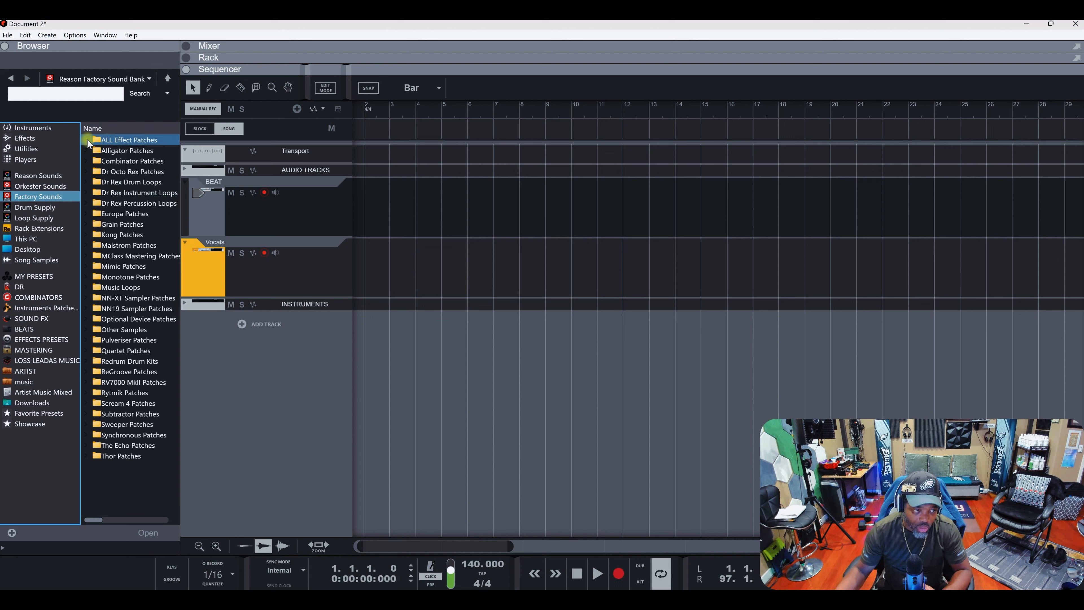
{"action": "left_click", "coordinate": [87, 139]}
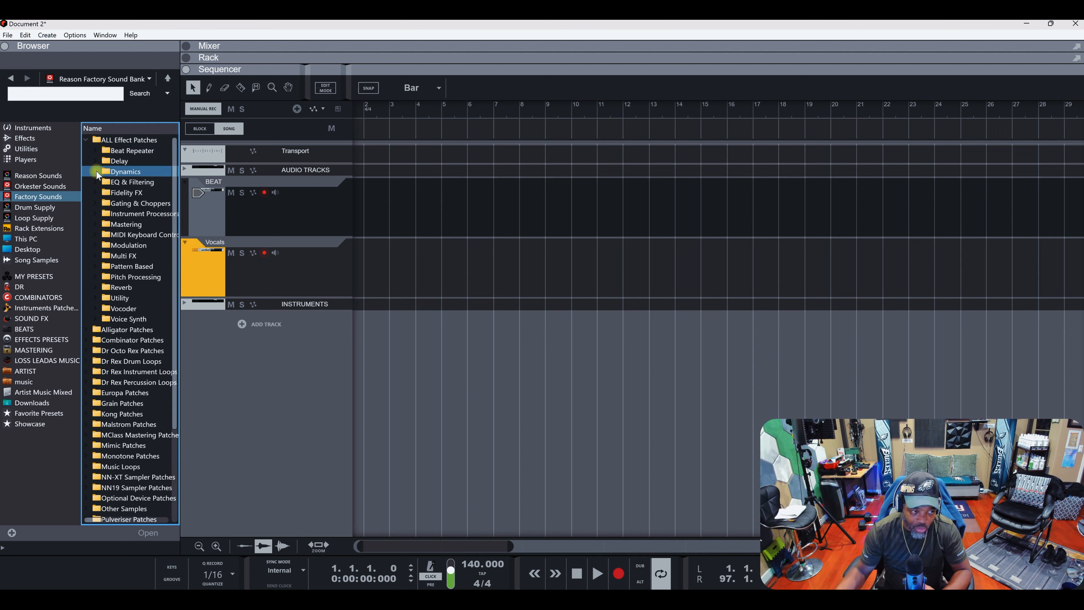
- Expand the Delay folder, look through its Doublers and Echo patches, and collapse the Echo folder
{"action": "left_click", "coordinate": [94, 161]}
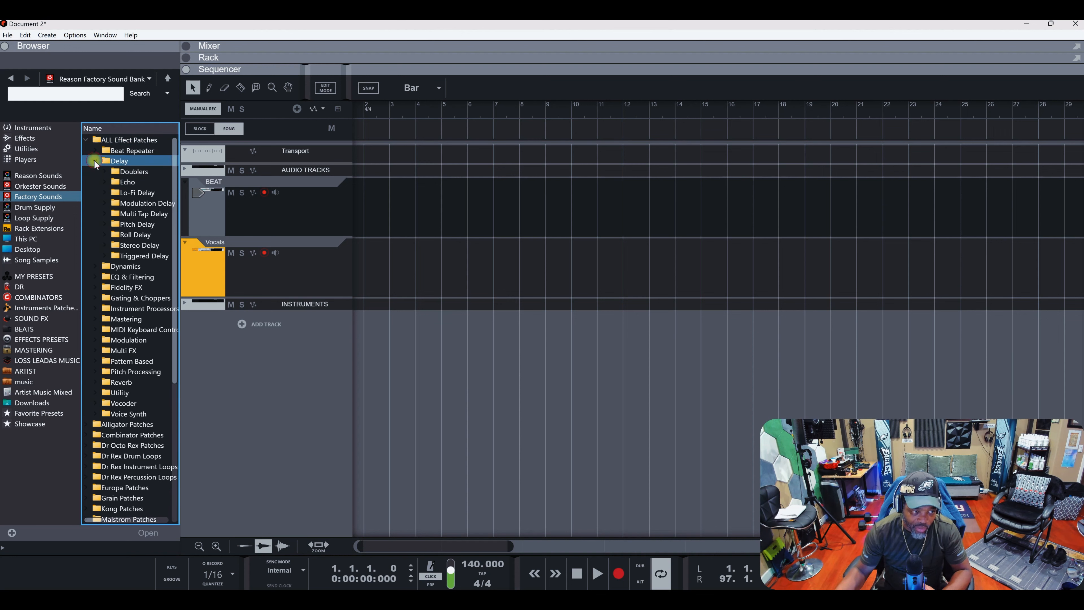
{"action": "left_click", "coordinate": [105, 172]}
{"action": "left_click", "coordinate": [105, 172]}
{"action": "left_click", "coordinate": [105, 181]}
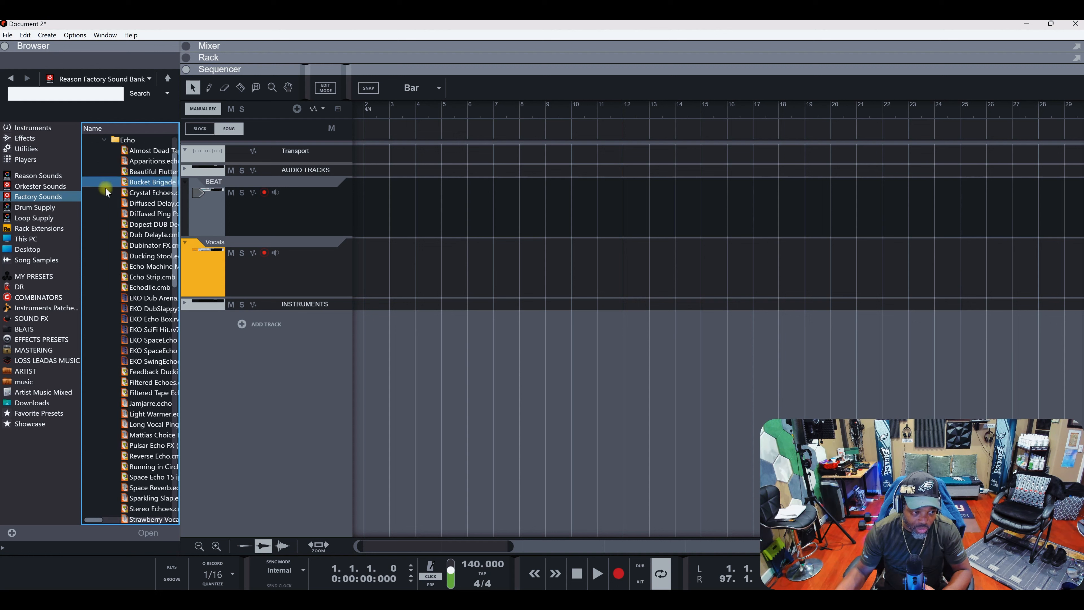
{"action": "left_click", "coordinate": [104, 139]}
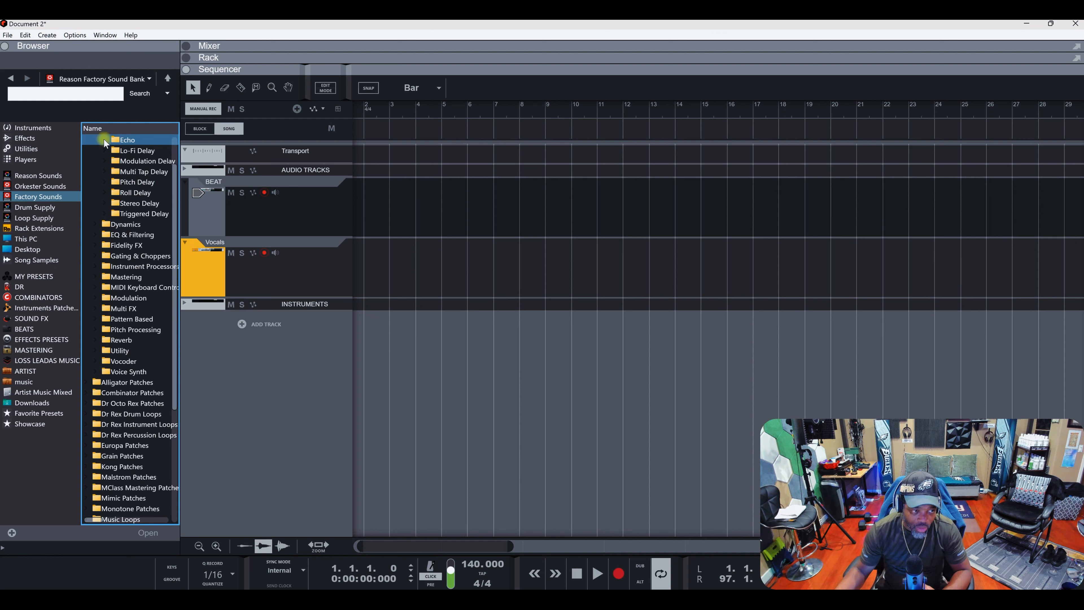
{"action": "scroll", "coordinate": [101, 161], "scroll_direction": "up", "scroll_amount": 2}
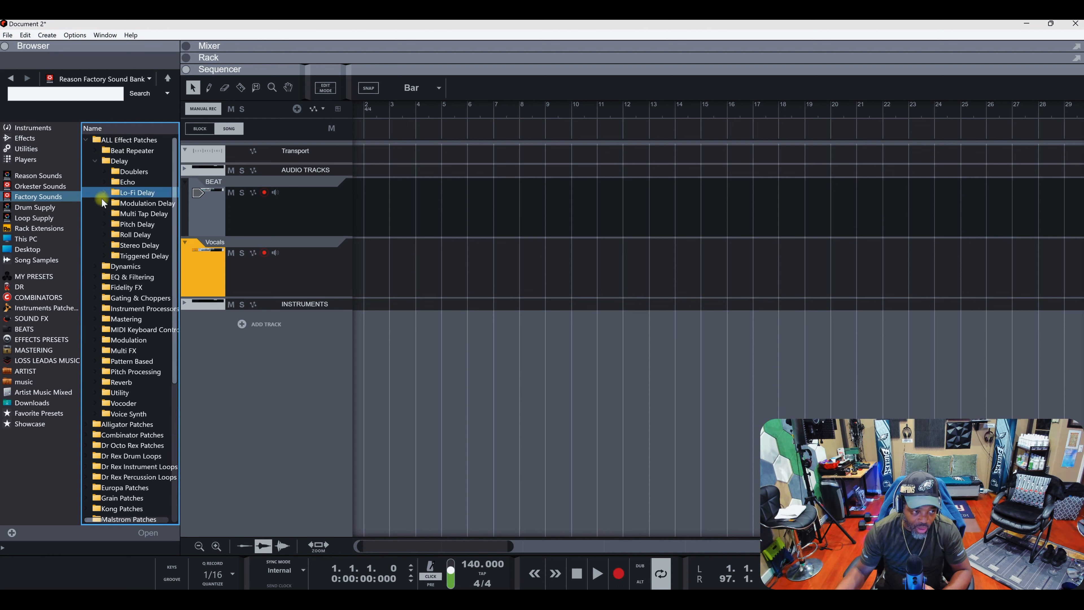
- Collapse the Delay folder, and expand the Dynamics folder along with its Vocals subfolder
{"action": "left_click", "coordinate": [104, 203]}
{"action": "left_click", "coordinate": [103, 204]}
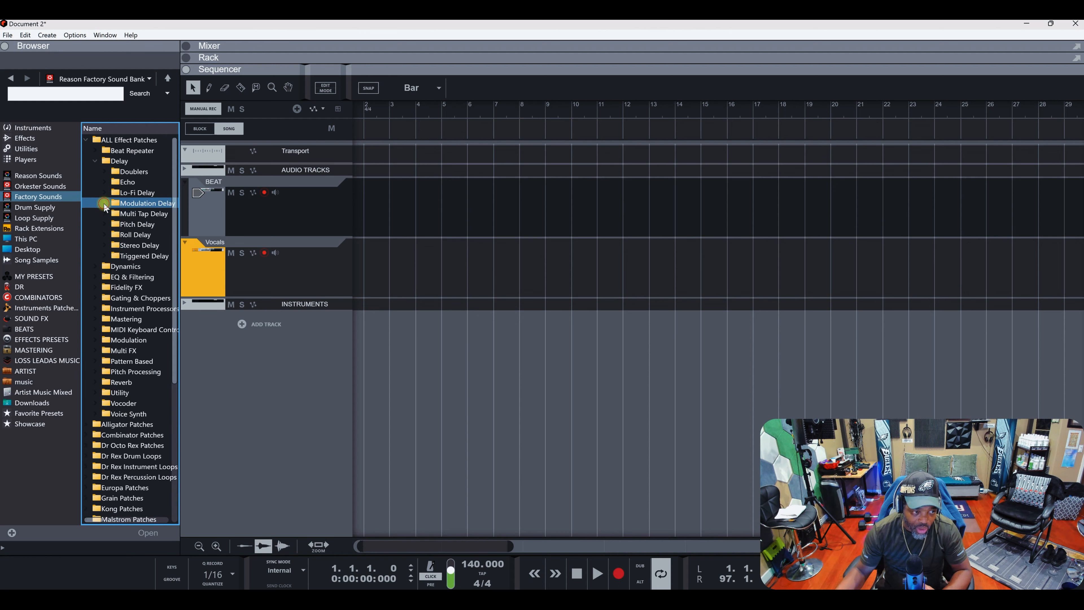
{"action": "left_click", "coordinate": [95, 162]}
{"action": "left_click", "coordinate": [95, 171]}
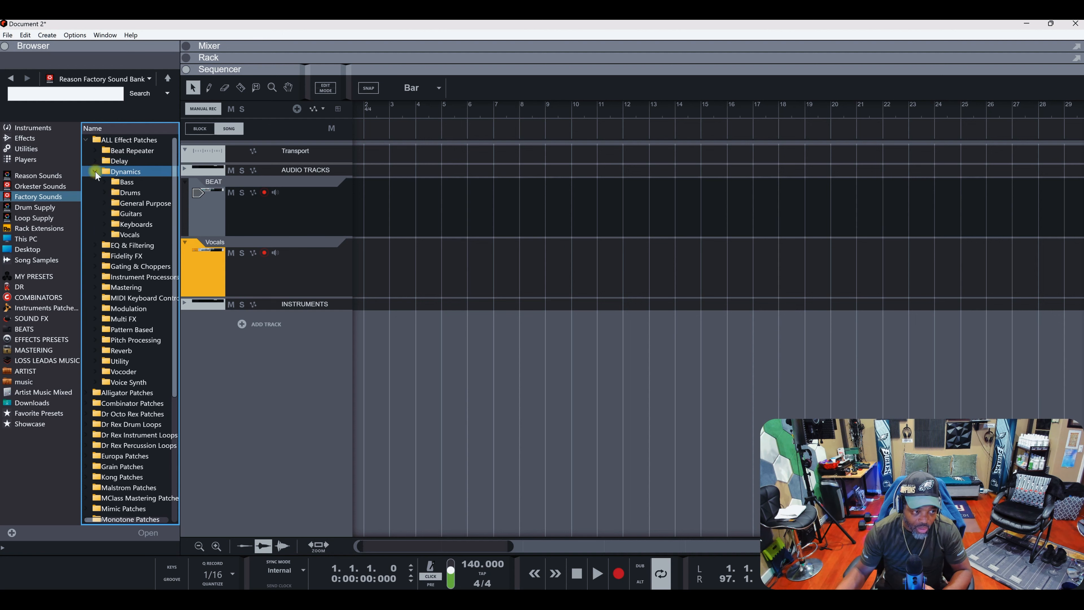
{"action": "left_click", "coordinate": [105, 235]}
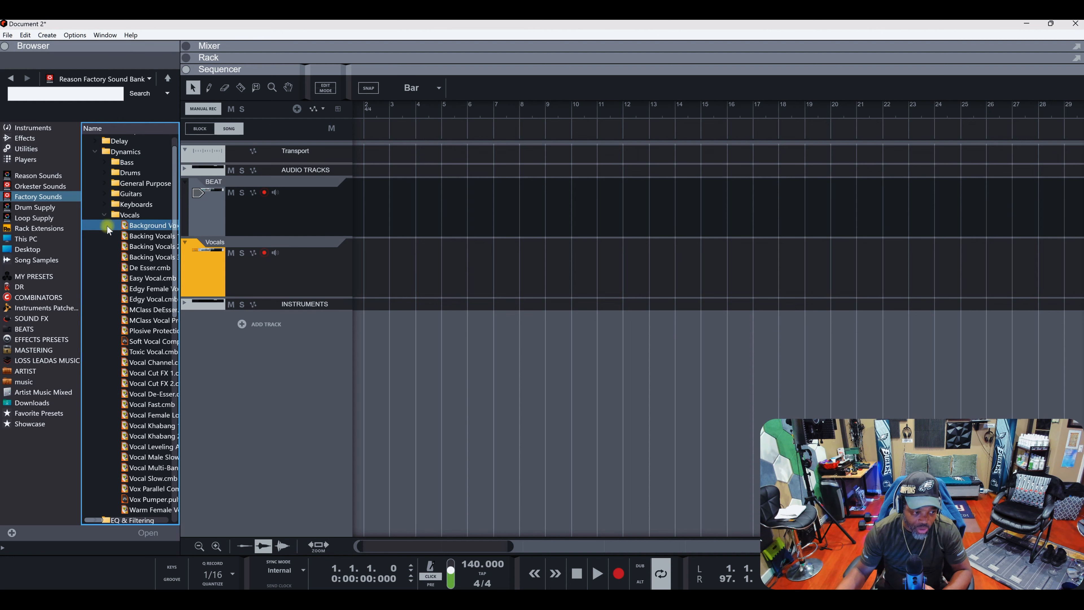
- Widen the browser so the full patch names in the Vocals folder can be read
{"action": "left_click", "coordinate": [105, 214]}
{"action": "left_click_drag", "start_coordinate": [177, 209], "coordinate": [283, 209]}
{"action": "left_click", "coordinate": [102, 215]}
{"action": "left_click", "coordinate": [101, 216]}
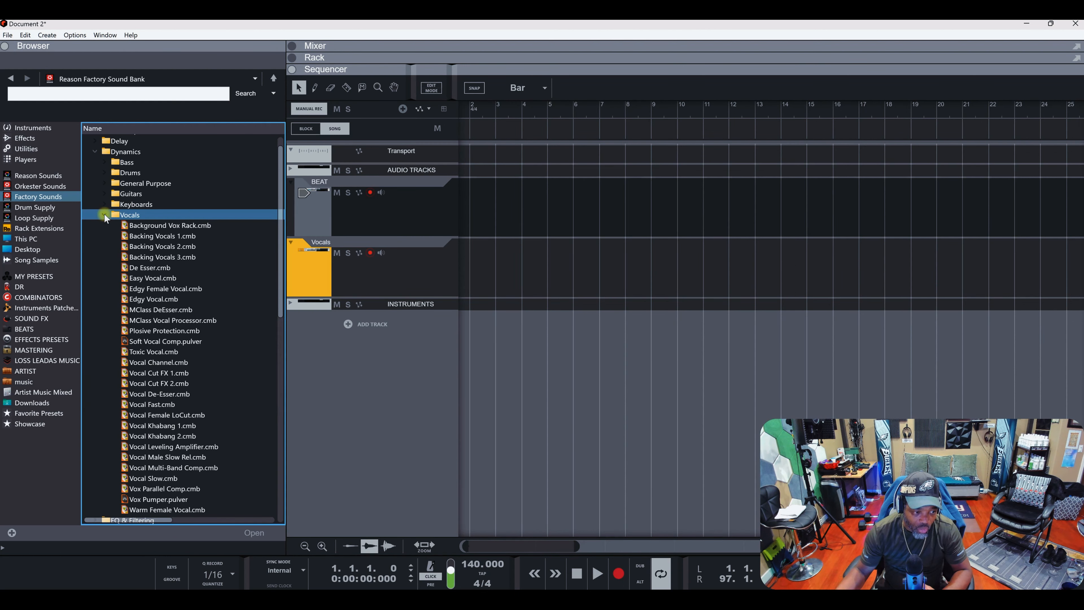
- Look through the patches in the Dynamics Vocals folder and collapse it
{"action": "left_click", "coordinate": [152, 246]}
{"action": "scroll", "coordinate": [153, 261], "scroll_direction": "down", "scroll_amount": 5}
{"action": "scroll", "coordinate": [157, 265], "scroll_direction": "up", "scroll_amount": 5}
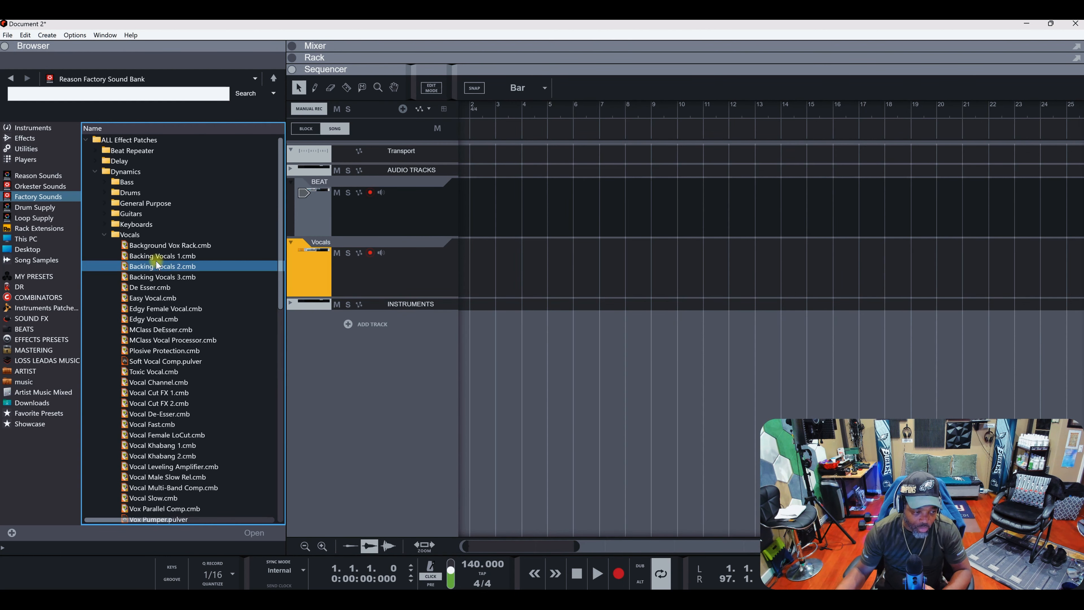
{"action": "left_click", "coordinate": [106, 236]}
- View the patches in the Keyboards and Guitars subfolders of Dynamics, collapsing each one
{"action": "left_click", "coordinate": [105, 225]}
{"action": "left_click", "coordinate": [105, 224]}
{"action": "left_click", "coordinate": [106, 215]}
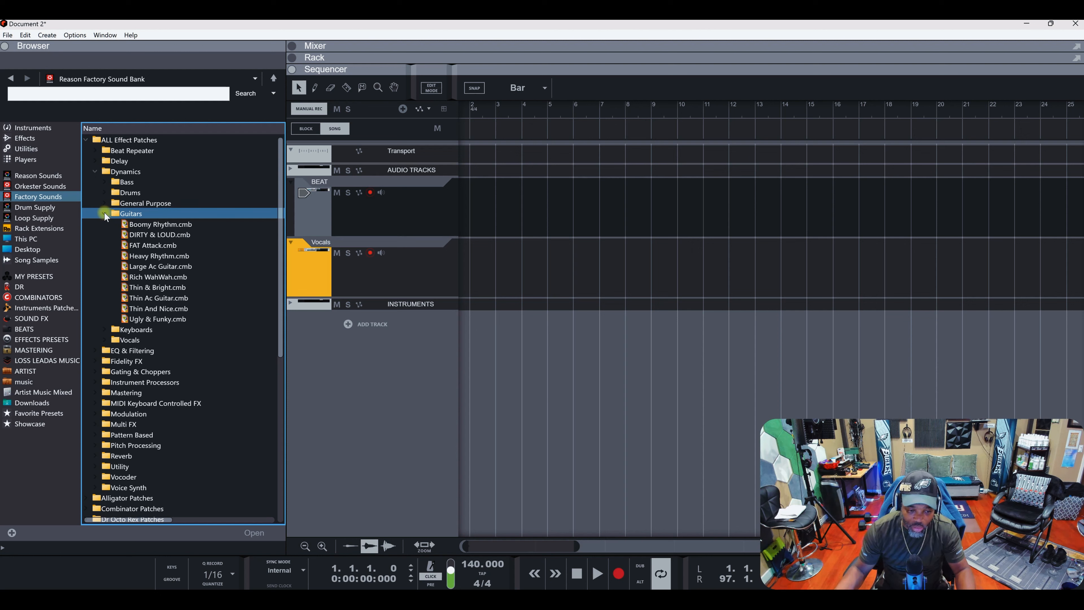
{"action": "left_click", "coordinate": [104, 212]}
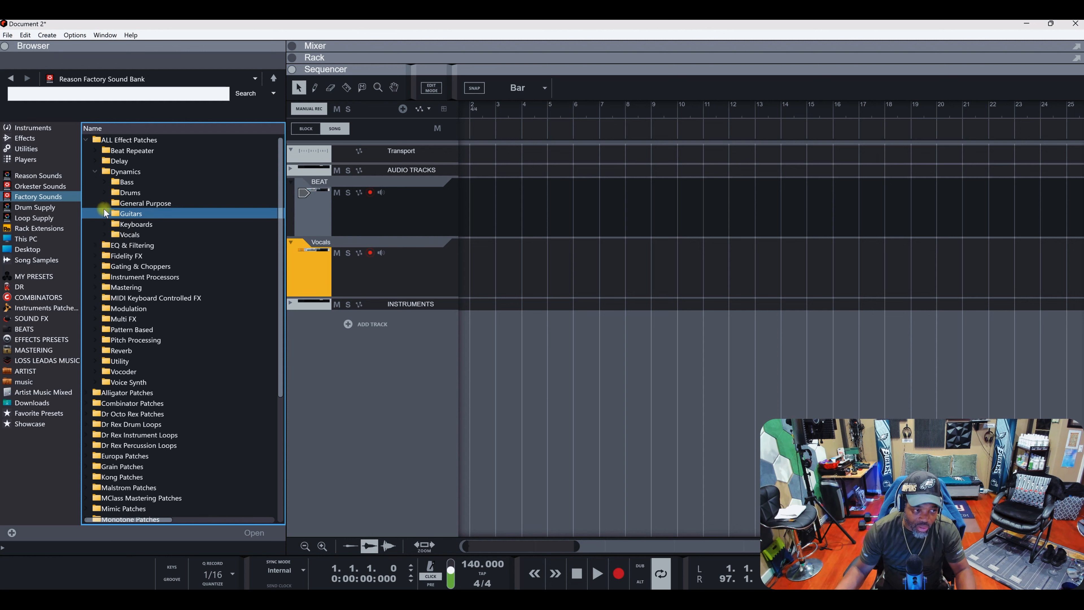
- Expand the General Purpose subfolder of Dynamics, look through its patches and collapse it
{"action": "left_click", "coordinate": [102, 204]}
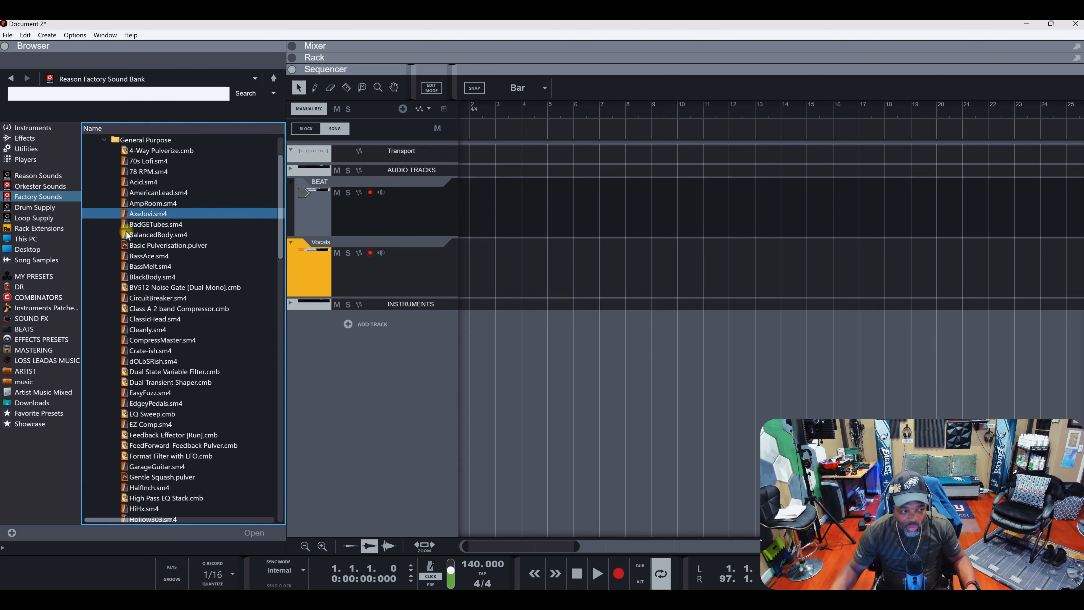
{"action": "scroll", "coordinate": [156, 298], "scroll_direction": "down", "scroll_amount": 2}
{"action": "scroll", "coordinate": [156, 298], "scroll_direction": "down", "scroll_amount": 7}
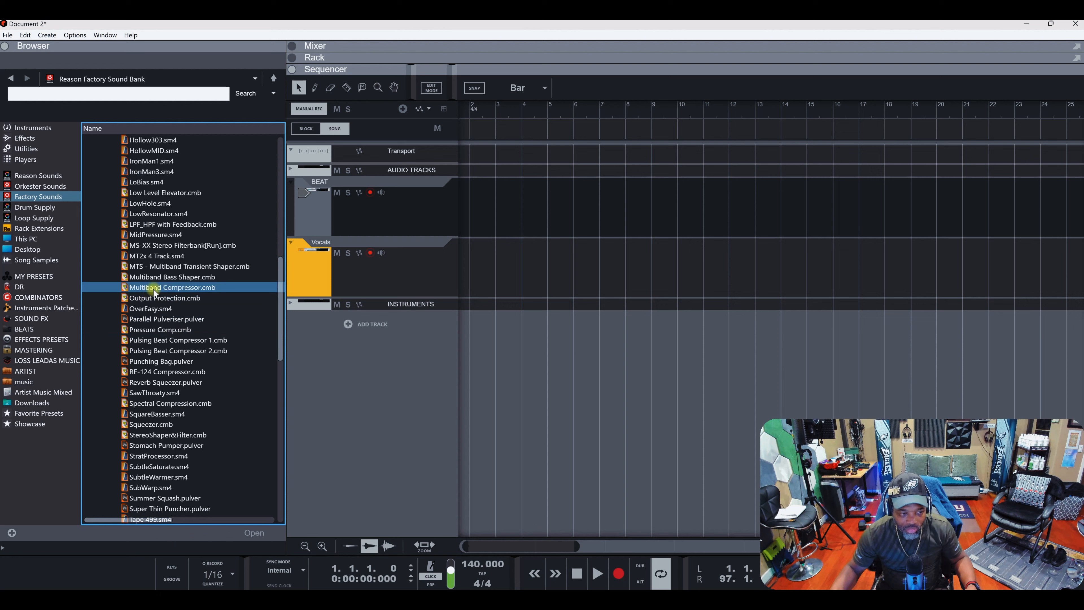
{"action": "scroll", "coordinate": [161, 292], "scroll_direction": "down", "scroll_amount": 4}
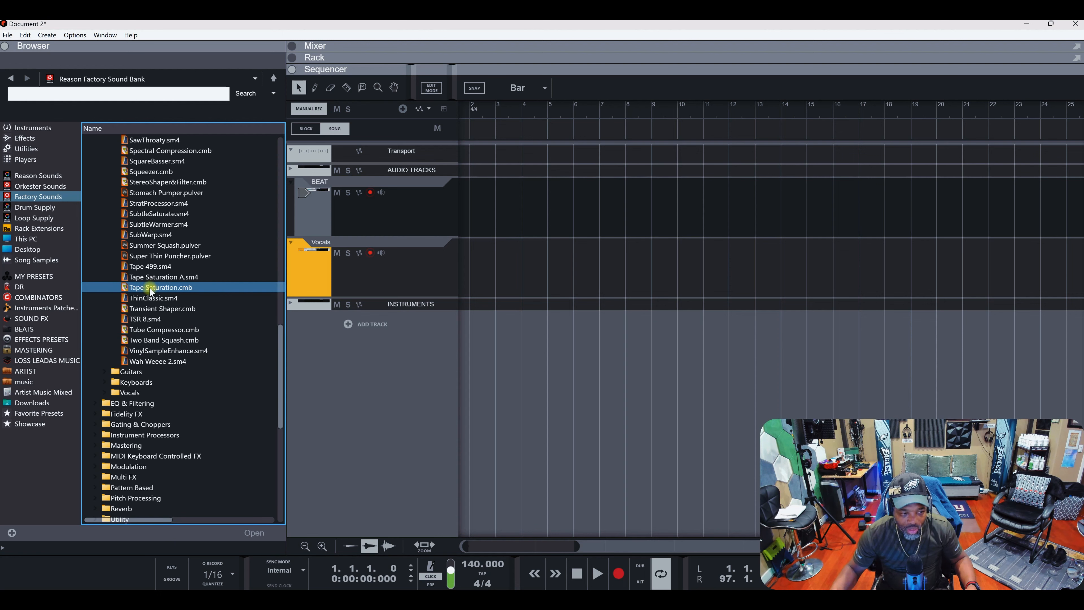
{"action": "scroll", "coordinate": [149, 289], "scroll_direction": "up", "scroll_amount": 20}
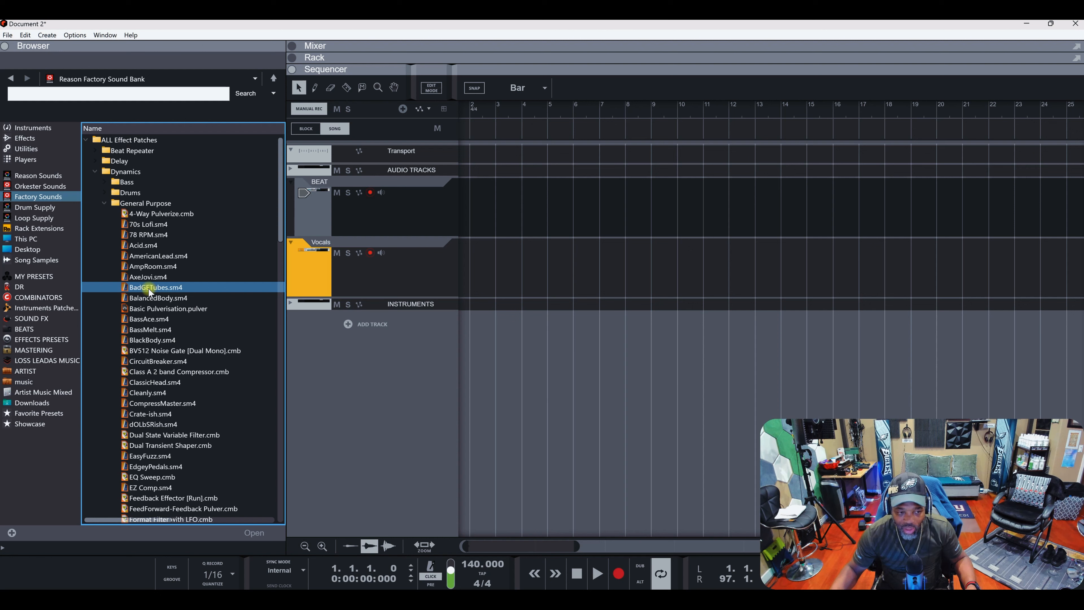
{"action": "left_click", "coordinate": [103, 203]}
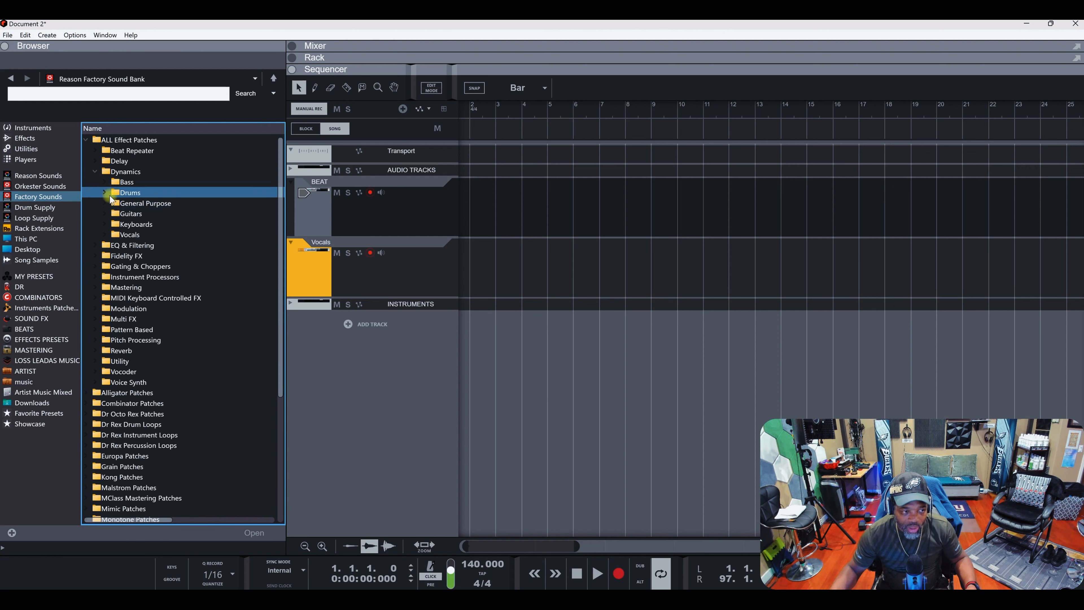
- Collapse the Dynamics folder, and briefly expand and collapse the EQ & Filtering folder
{"action": "left_click", "coordinate": [98, 173]}
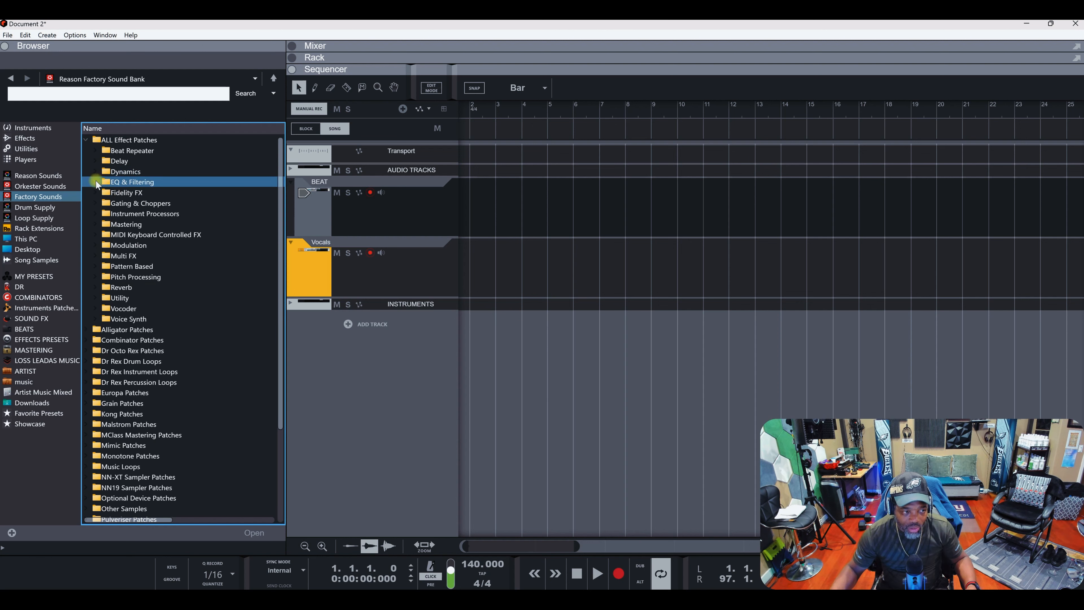
{"action": "left_click", "coordinate": [96, 182]}
{"action": "scroll", "coordinate": [97, 170], "scroll_direction": "down", "scroll_amount": 2}
{"action": "left_click", "coordinate": [96, 140]}
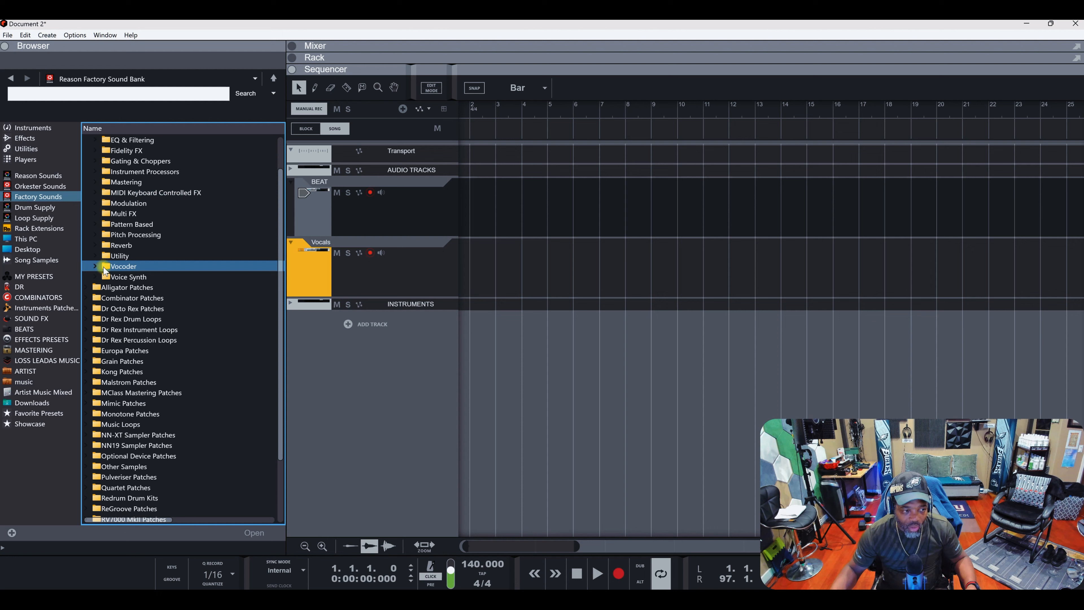
- Collapse the ALL Effect Patches folder and look over the contents of the Alligator Patches folder
{"action": "scroll", "coordinate": [104, 274], "scroll_direction": "up", "scroll_amount": 2}
{"action": "left_click", "coordinate": [86, 140]}
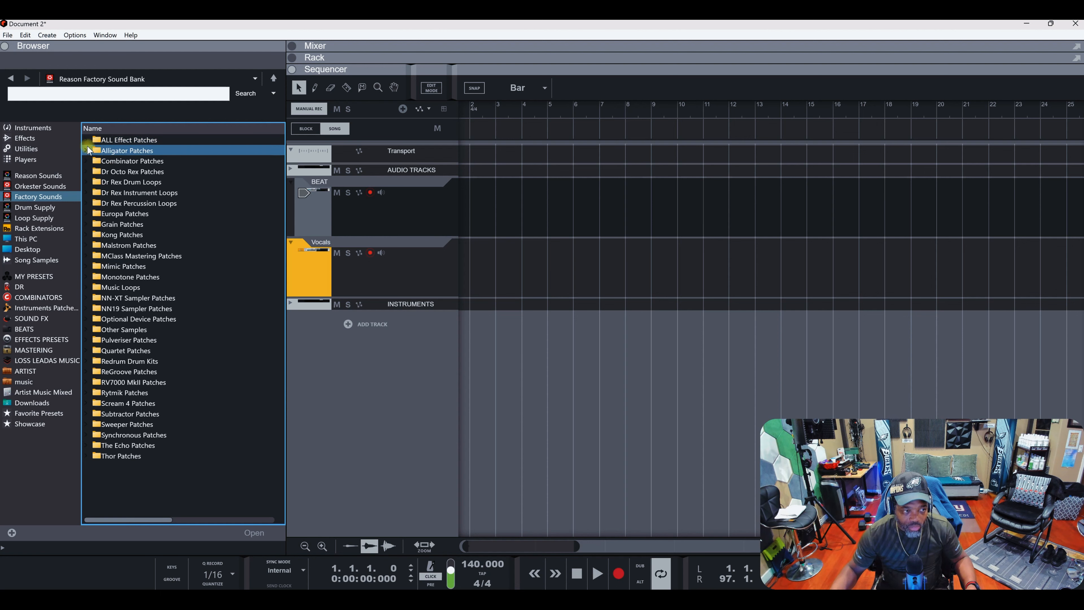
{"action": "left_click", "coordinate": [87, 150]}
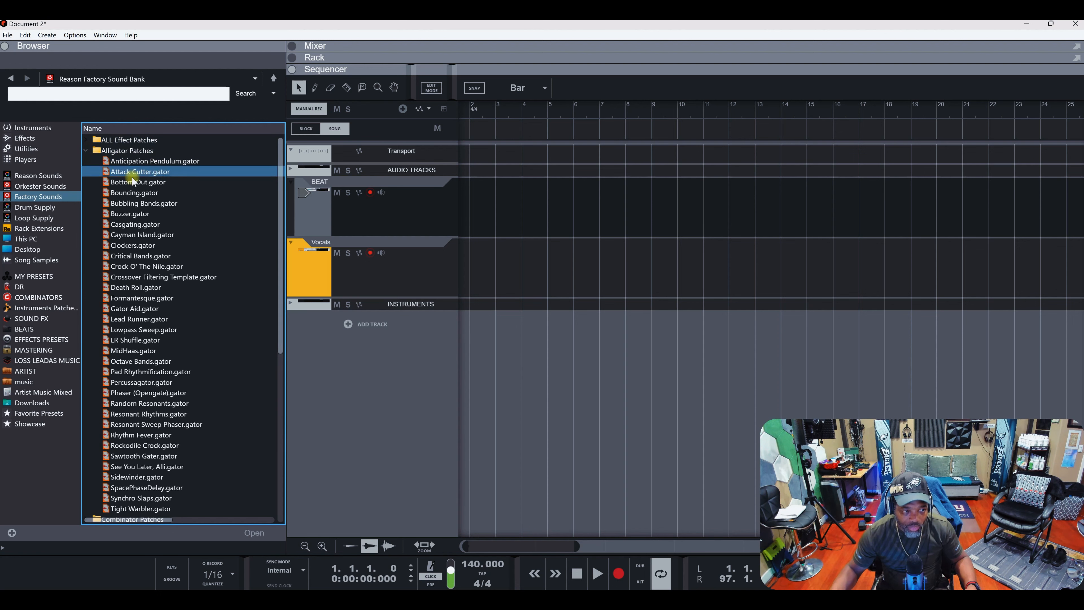
{"action": "left_click", "coordinate": [87, 150]}
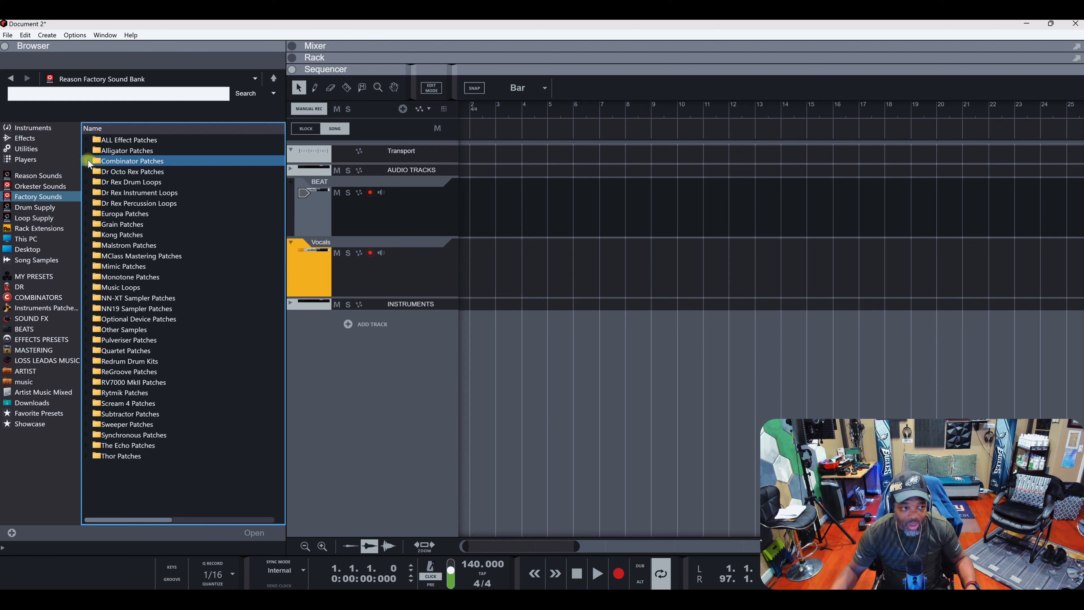
- Expand the Combinator Patches folder, look over its categories and expand the Bass subfolder
{"action": "left_click", "coordinate": [87, 160]}
{"action": "left_click", "coordinate": [131, 246]}
{"action": "left_click", "coordinate": [131, 253]}
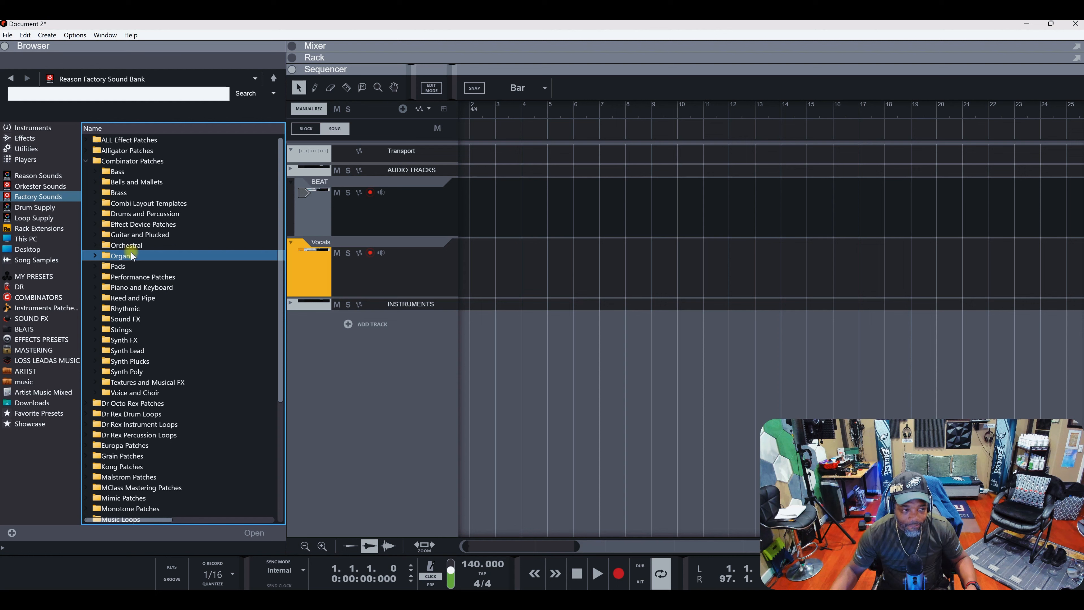
{"action": "left_click", "coordinate": [97, 173]}
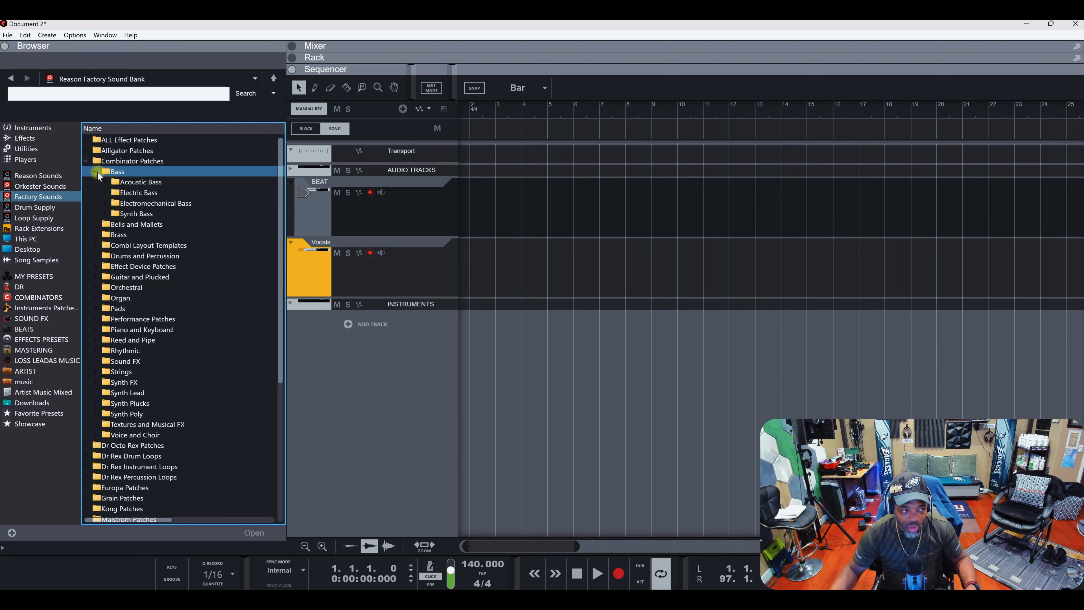
- Expand the Acoustic Bass folder and add the Acoustic Bass Rig.cmb patch as a new track below INSTRUMENTS
{"action": "left_click", "coordinate": [104, 182]}
{"action": "left_click", "coordinate": [137, 192]}
{"action": "left_click_drag", "start_coordinate": [157, 204], "coordinate": [311, 343]}
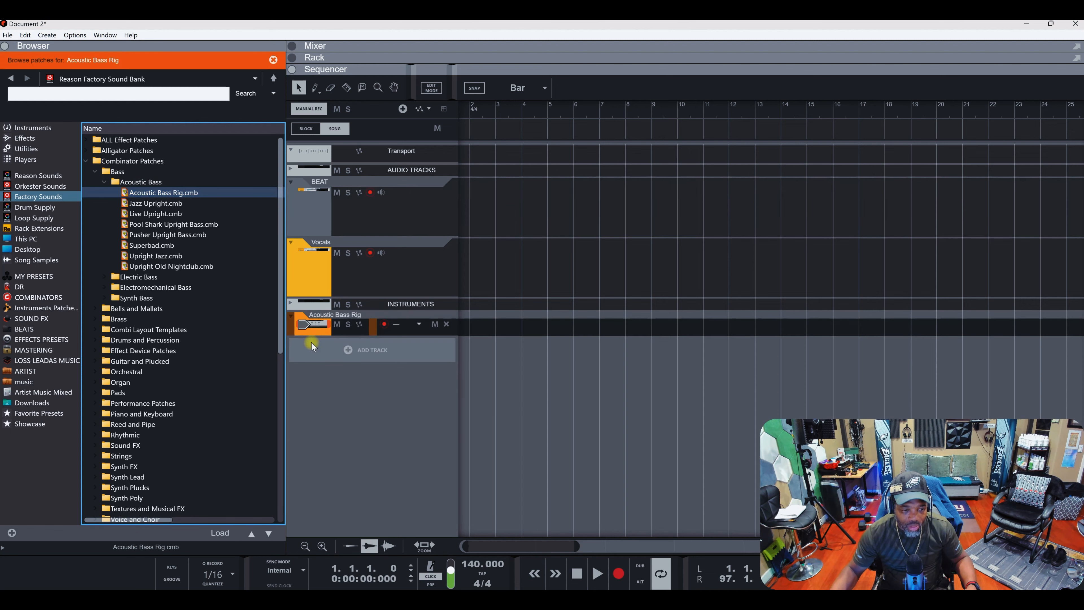
- Open the Acoustic Bass Rig in an enlarged rack view and show the devices inside the Combinator
{"action": "double_click", "coordinate": [308, 324]}
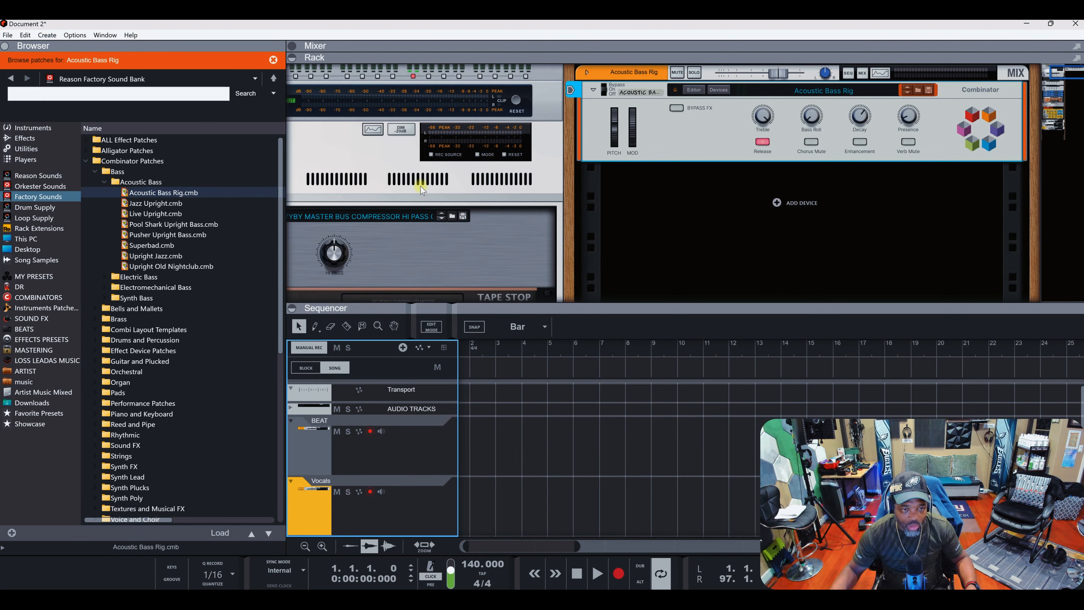
{"action": "left_click_drag", "start_coordinate": [769, 308], "coordinate": [773, 549]}
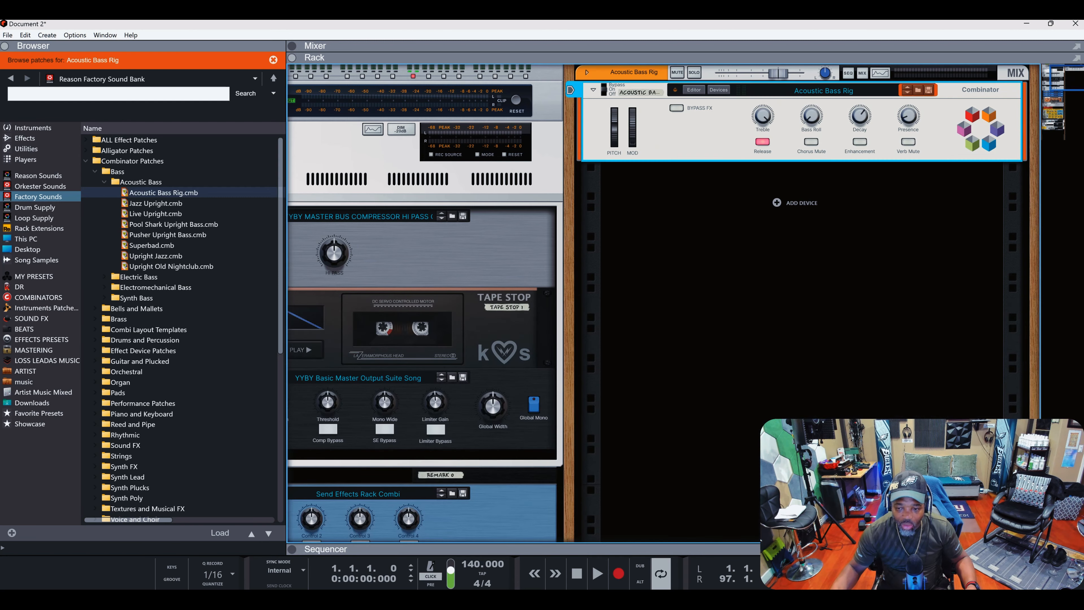
{"action": "left_click", "coordinate": [719, 90]}
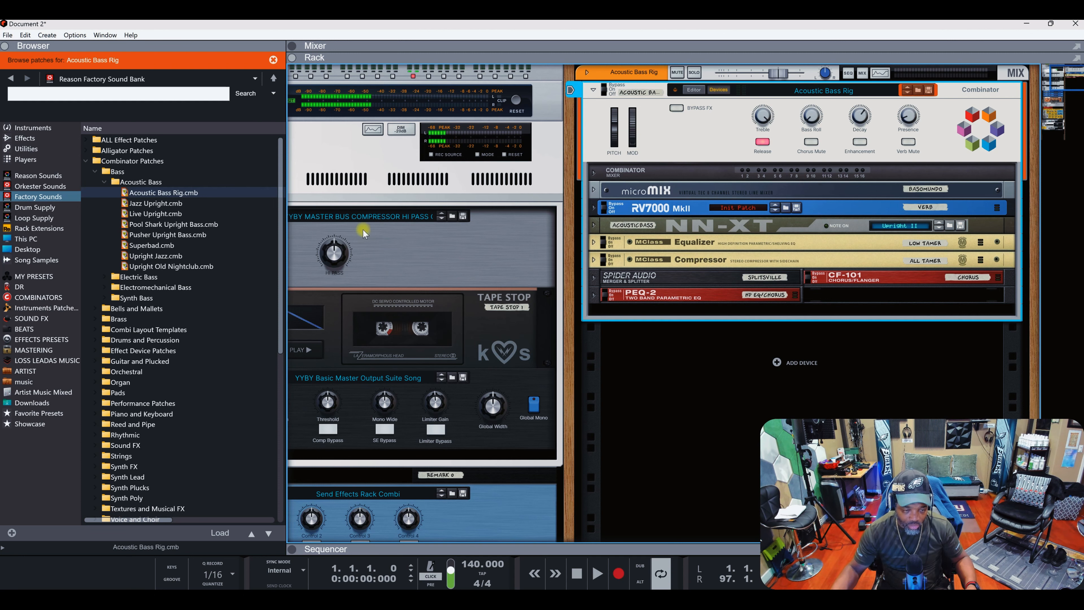
- Return to the sequencer view and collapse the Bass folder in Combinator Patches
{"action": "left_click", "coordinate": [488, 548]}
{"action": "left_click", "coordinate": [102, 173]}
{"action": "left_click", "coordinate": [95, 171]}
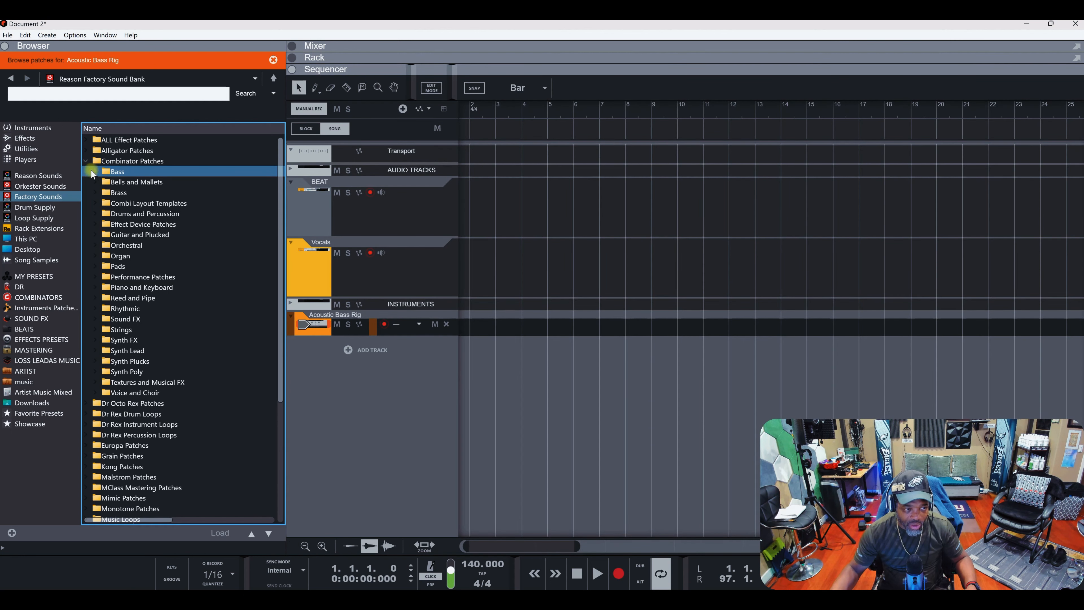
- Expand the Orchestral folder in Combinator Patches, view its patches and collapse it
{"action": "left_click", "coordinate": [95, 245]}
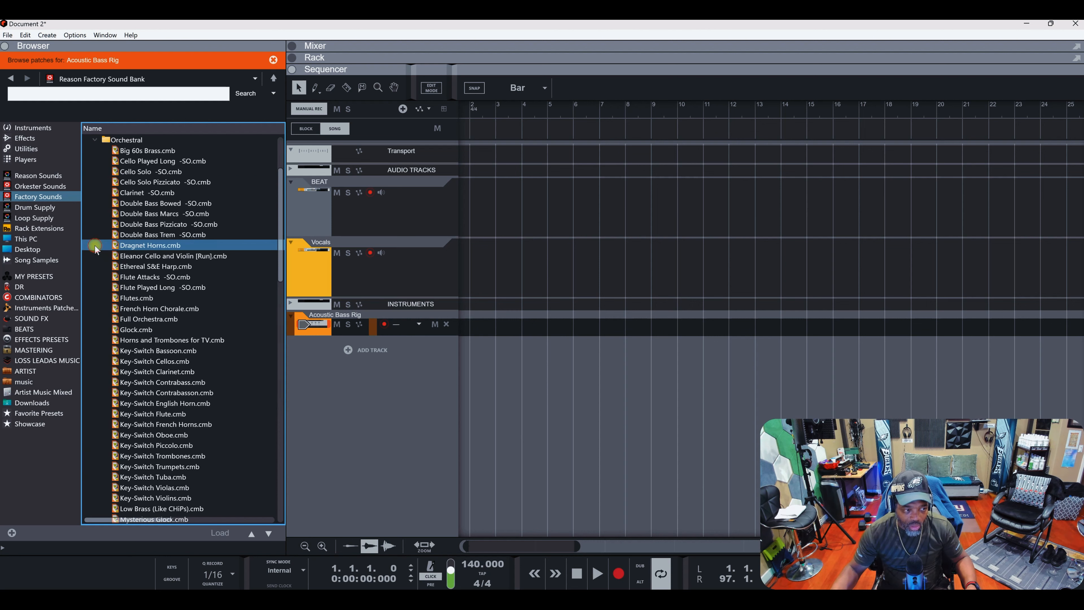
{"action": "left_click", "coordinate": [99, 170]}
{"action": "left_click", "coordinate": [95, 140]}
{"action": "left_click", "coordinate": [94, 140]}
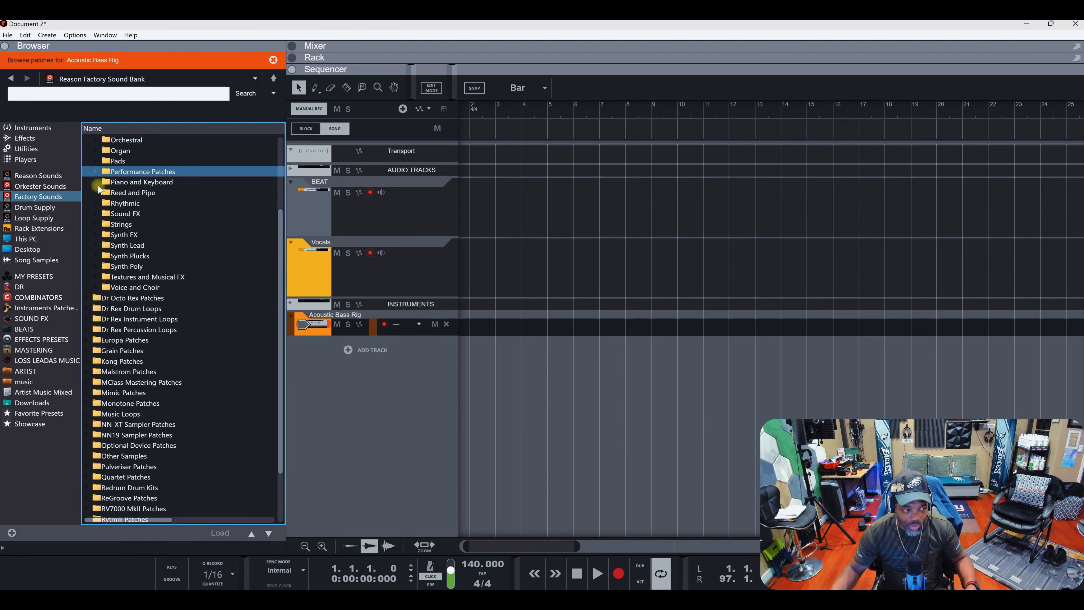
- Expand the Synth Lead folder in Combinator Patches, look through its patches and collapse it
{"action": "left_click", "coordinate": [101, 247]}
{"action": "left_click", "coordinate": [95, 246]}
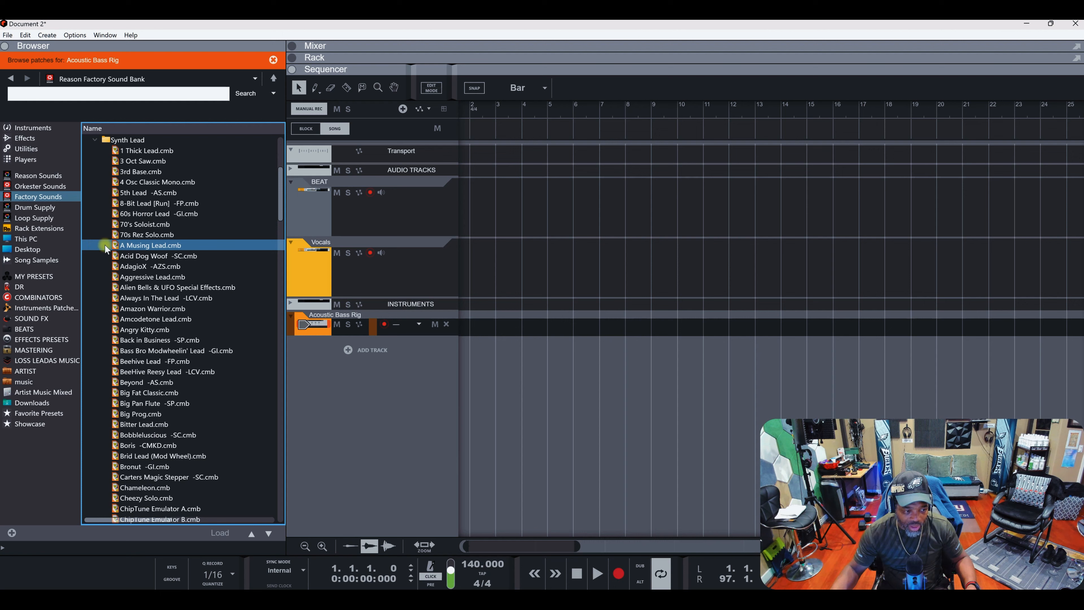
{"action": "scroll", "coordinate": [131, 276], "scroll_direction": "down", "scroll_amount": 11}
{"action": "scroll", "coordinate": [131, 277], "scroll_direction": "up", "scroll_amount": 11}
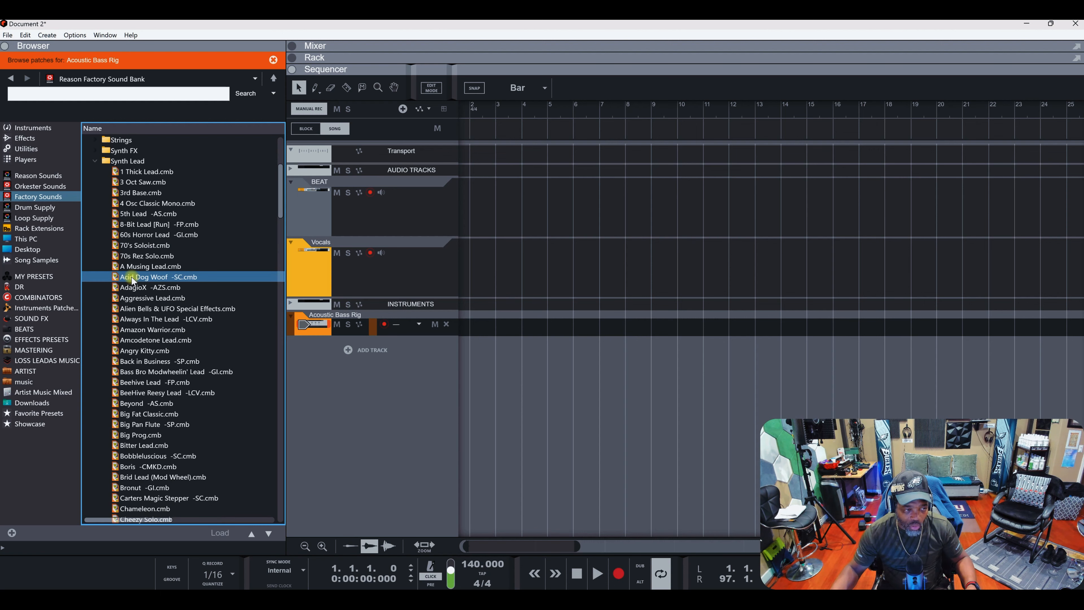
{"action": "scroll", "coordinate": [132, 277], "scroll_direction": "up", "scroll_amount": 6}
{"action": "left_click", "coordinate": [93, 350]}
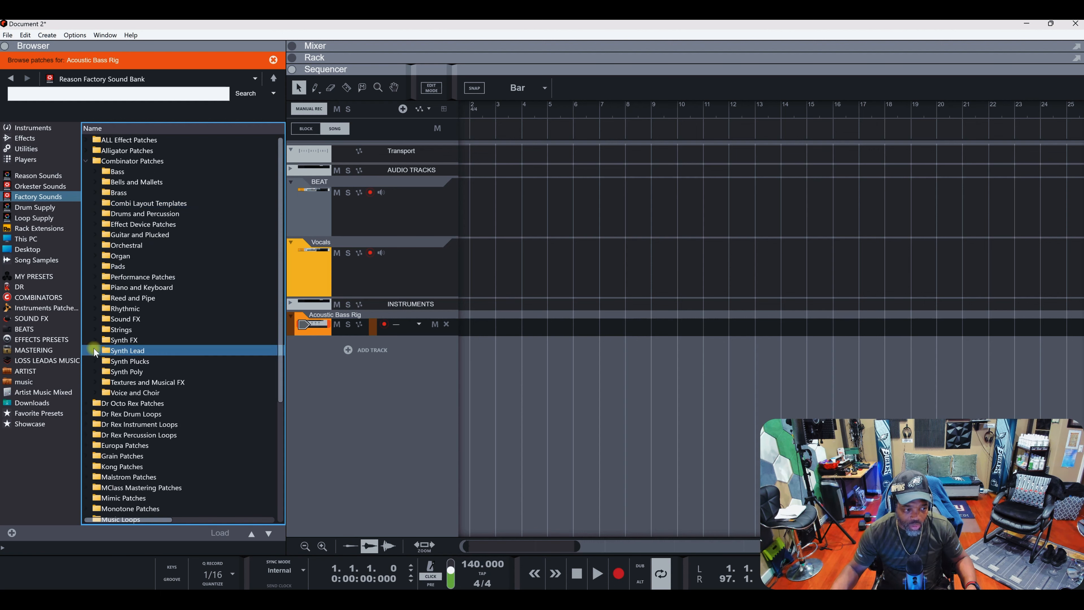
- Collapse the Combinator Patches folder and view the instrument devices, selecting the Complex-1 Modular Synthesizer
{"action": "left_click", "coordinate": [86, 160]}
{"action": "left_click", "coordinate": [37, 128]}
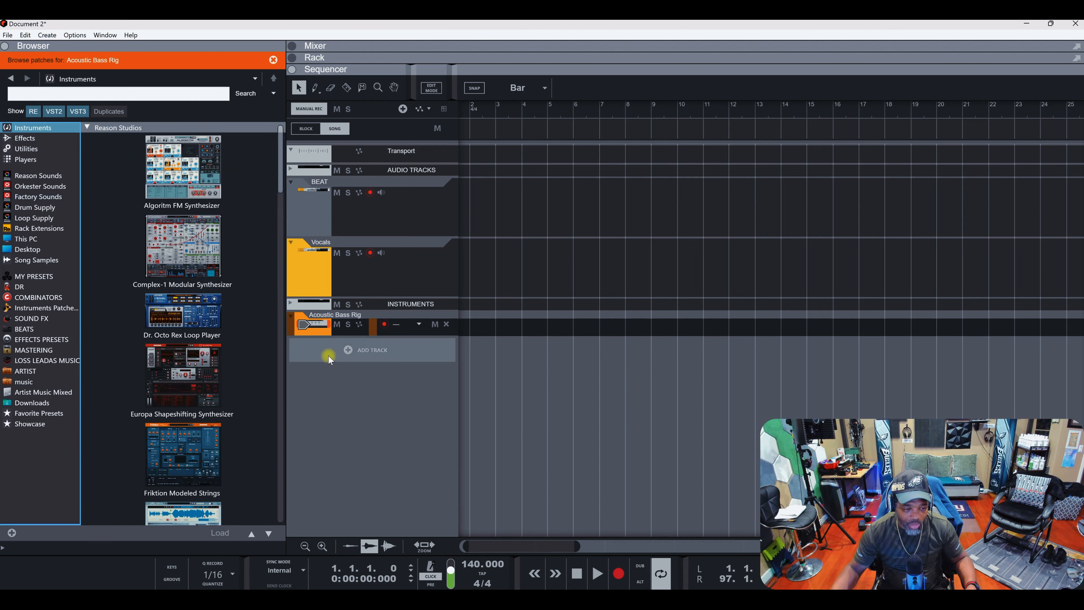
{"action": "left_click", "coordinate": [191, 235]}
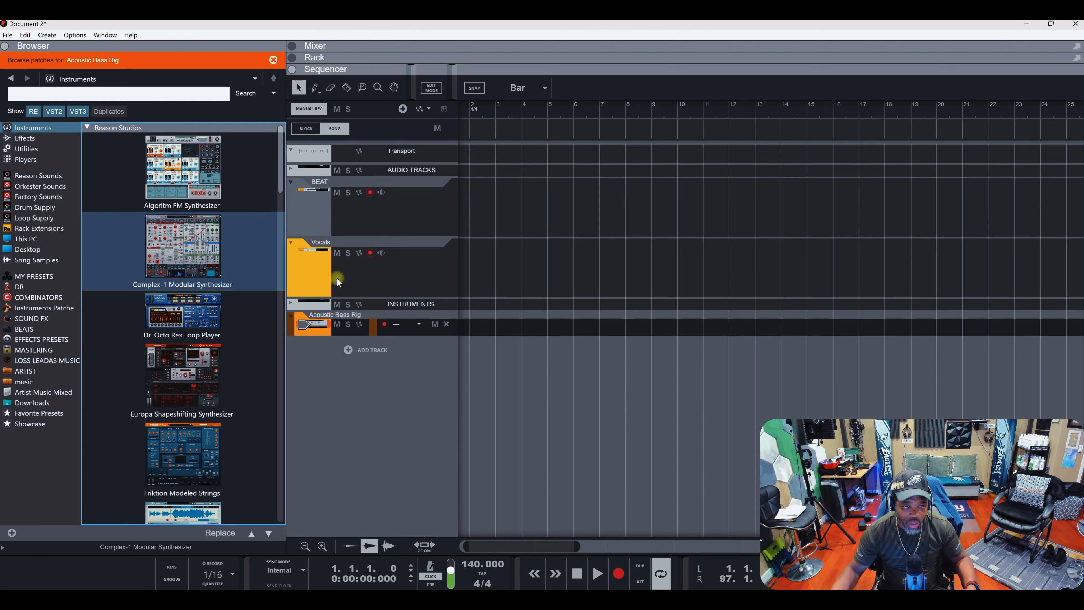
- Add an empty Combinator from the utility devices as a new track and show it in the rack
{"action": "left_click", "coordinate": [26, 151]}
{"action": "left_click_drag", "start_coordinate": [183, 169], "coordinate": [370, 380]}
{"action": "left_click", "coordinate": [311, 351]}
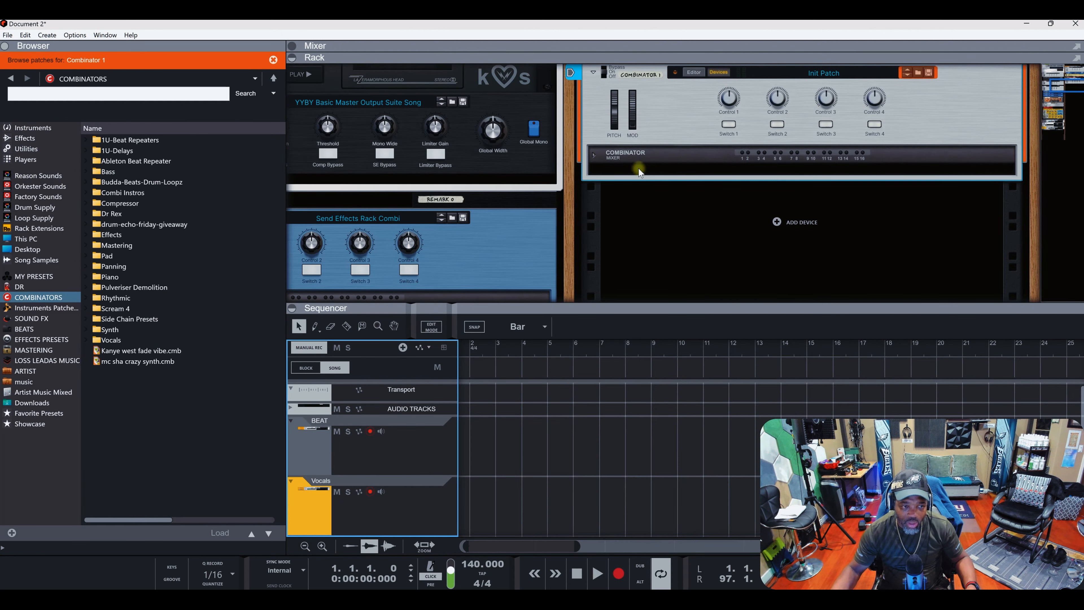
- Place an Algoritm FM Synthesizer inside the empty Combinator and fold the synthesizer's panel
{"action": "left_click", "coordinate": [32, 127]}
{"action": "left_click_drag", "start_coordinate": [156, 178], "coordinate": [668, 180]}
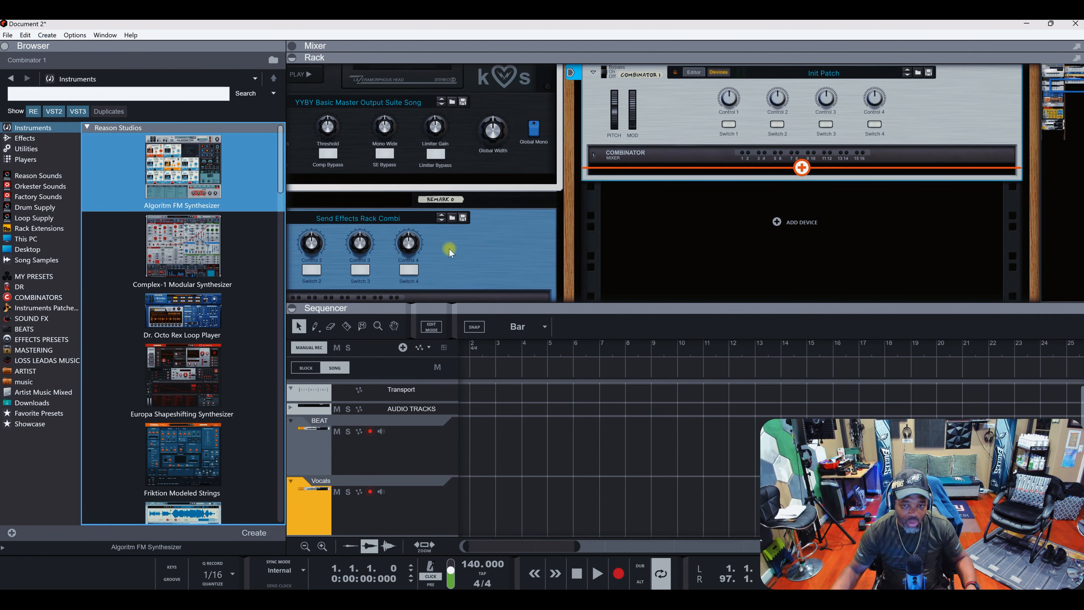
{"action": "left_click_drag", "start_coordinate": [448, 251], "coordinate": [612, 125]}
{"action": "left_click", "coordinate": [596, 75]}
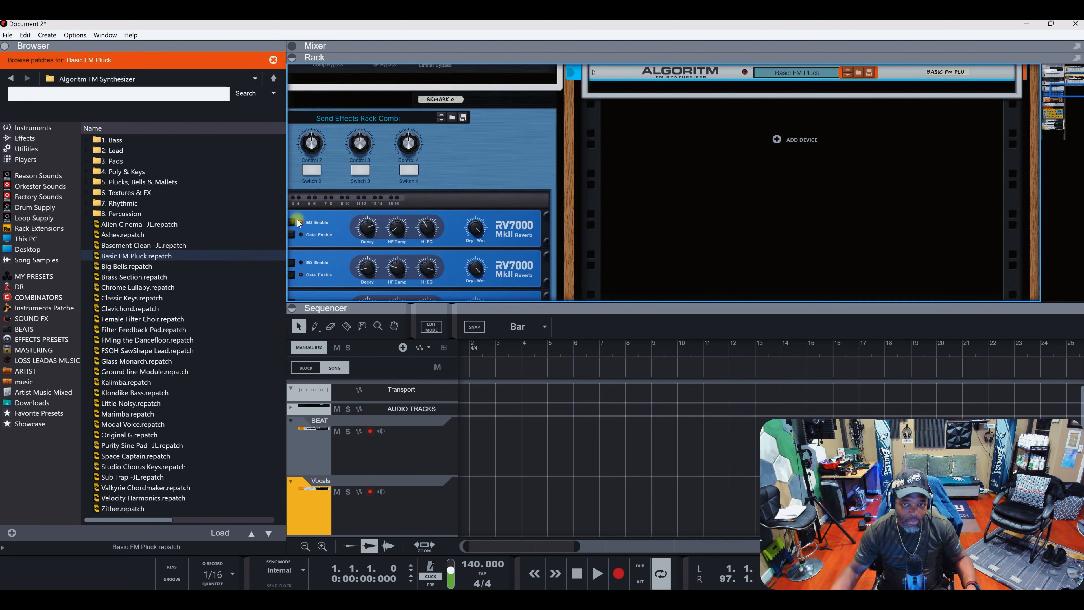
- Add a second Algoritm FM Synthesizer with the Classic Keys patch to the Combinator, fold it and enlarge the rack area
{"action": "left_click", "coordinate": [155, 297]}
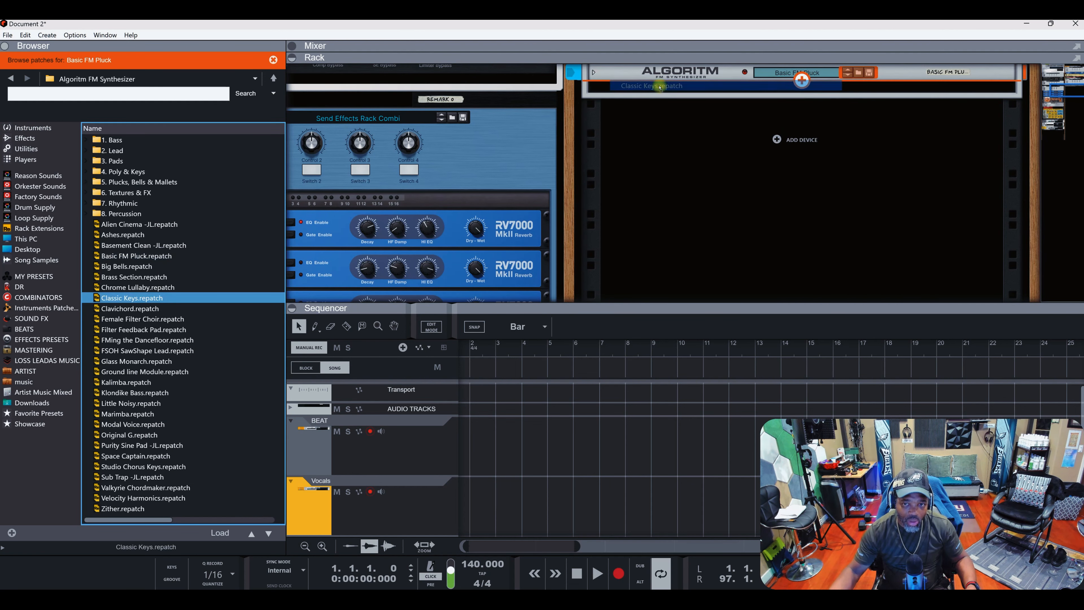
{"action": "left_click", "coordinate": [593, 72]}
{"action": "left_click", "coordinate": [593, 73]}
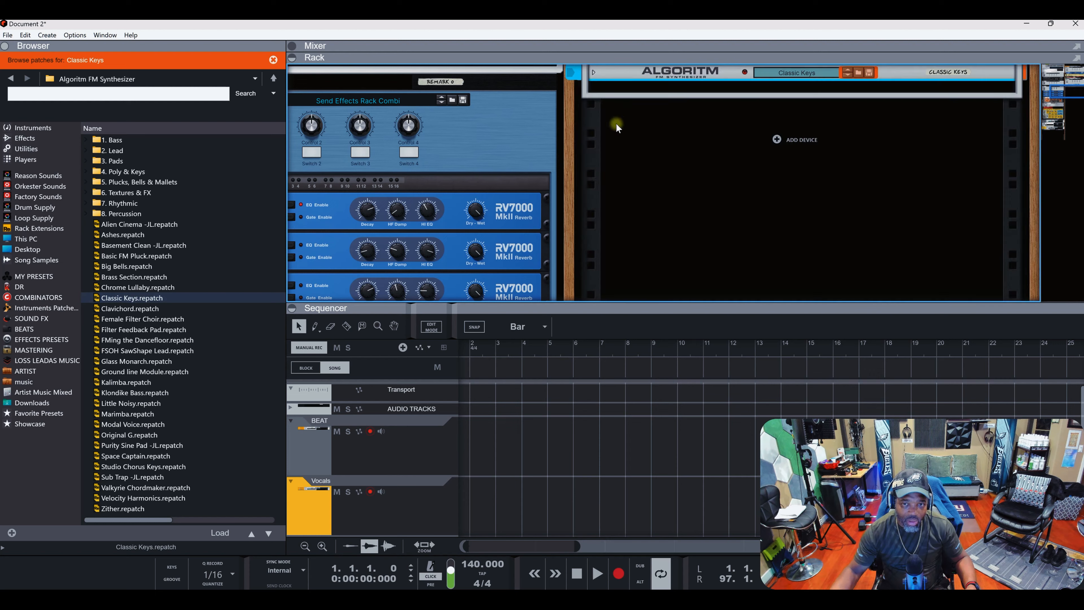
{"action": "left_click_drag", "start_coordinate": [654, 304], "coordinate": [664, 520]}
{"action": "scroll", "coordinate": [728, 419], "scroll_direction": "up", "scroll_amount": 6}
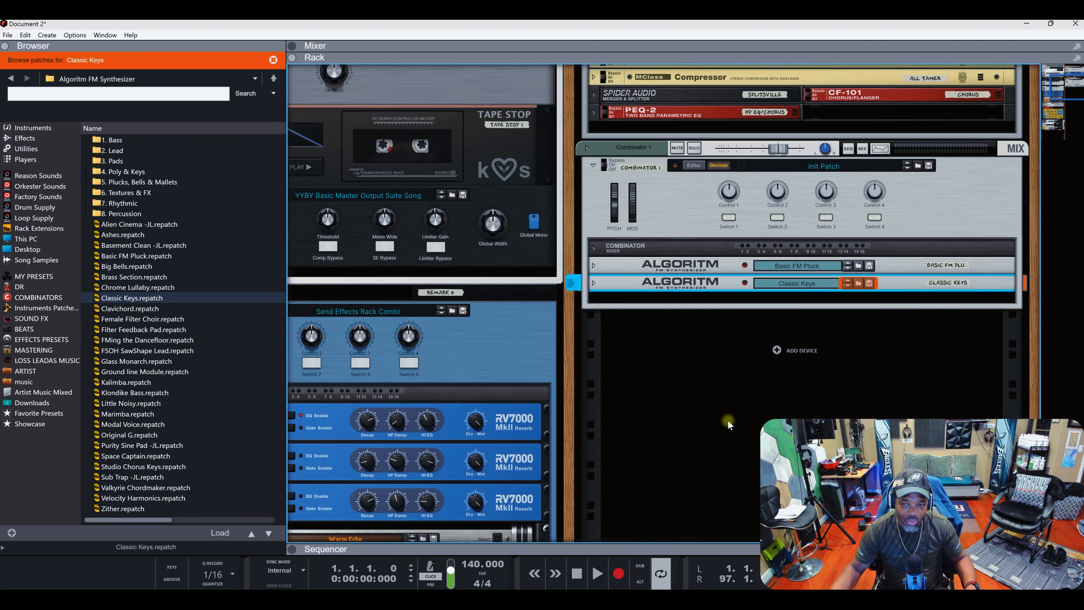
- Find the Grain Sample Manipulator among the instrument devices and place it inside the Combinator below the synthesizers
{"action": "left_click", "coordinate": [204, 340]}
{"action": "left_click", "coordinate": [32, 127]}
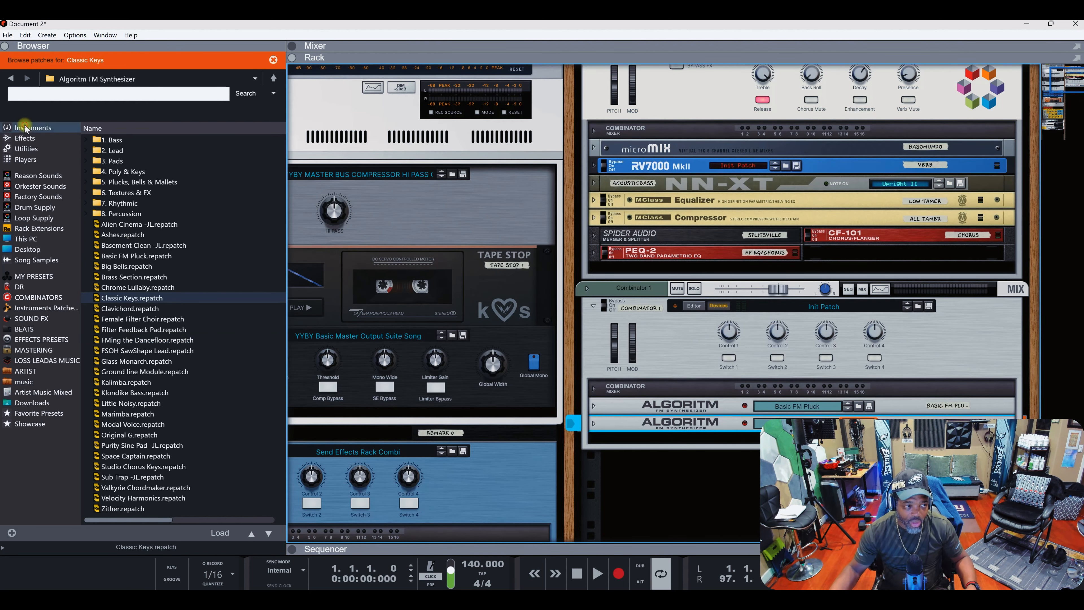
{"action": "left_click", "coordinate": [141, 316]}
{"action": "scroll", "coordinate": [183, 388], "scroll_direction": "down", "scroll_amount": 1}
{"action": "scroll", "coordinate": [183, 388], "scroll_direction": "down", "scroll_amount": 4}
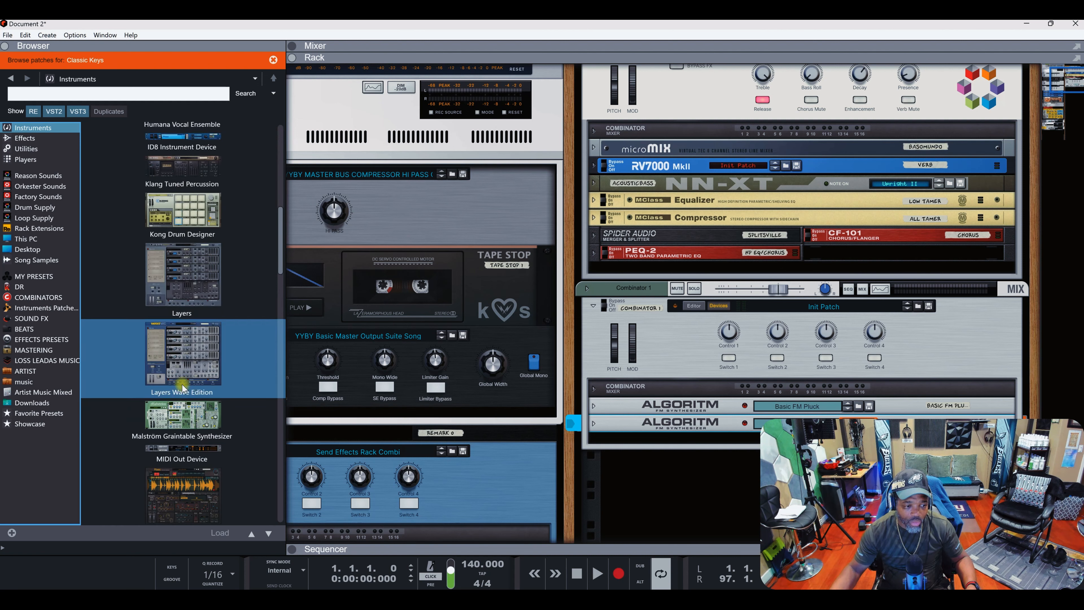
{"action": "left_click", "coordinate": [183, 327]}
{"action": "left_click_drag", "start_coordinate": [182, 239], "coordinate": [668, 432]}
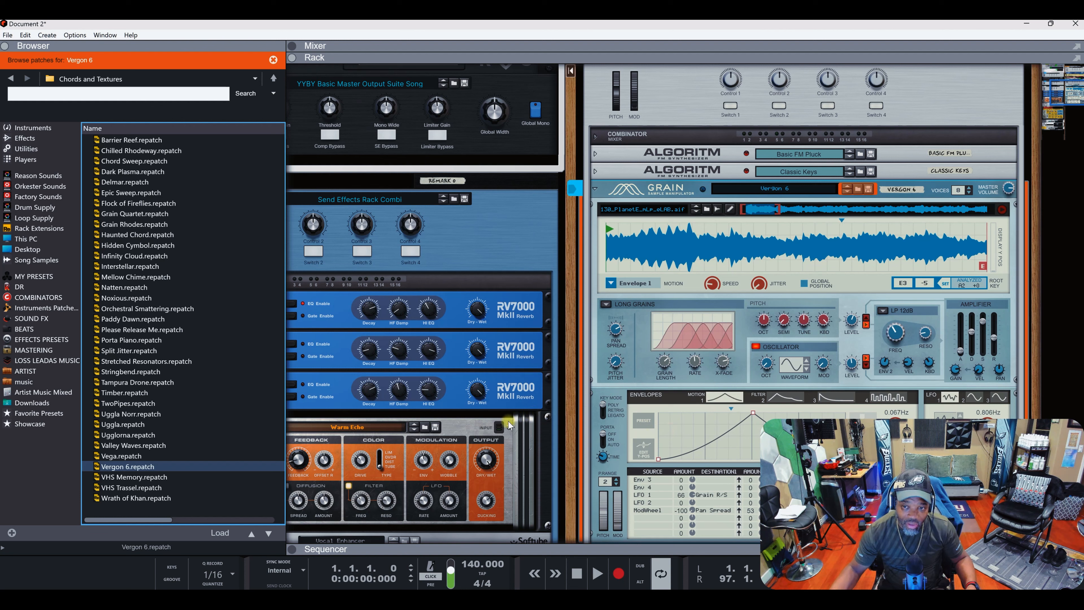
- Delete the Combinator together with its devices and show the sequencer in place of the rack
{"action": "left_click", "coordinate": [664, 109]}
{"action": "key", "text": "Delete"}
{"action": "key", "text": "Return"}
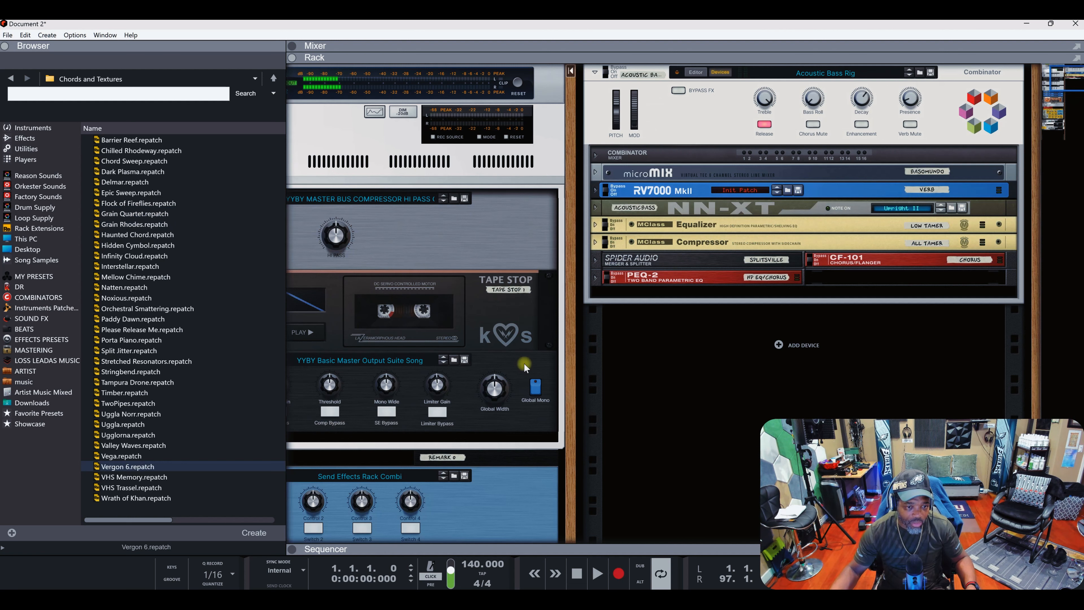
{"action": "left_click", "coordinate": [574, 550]}
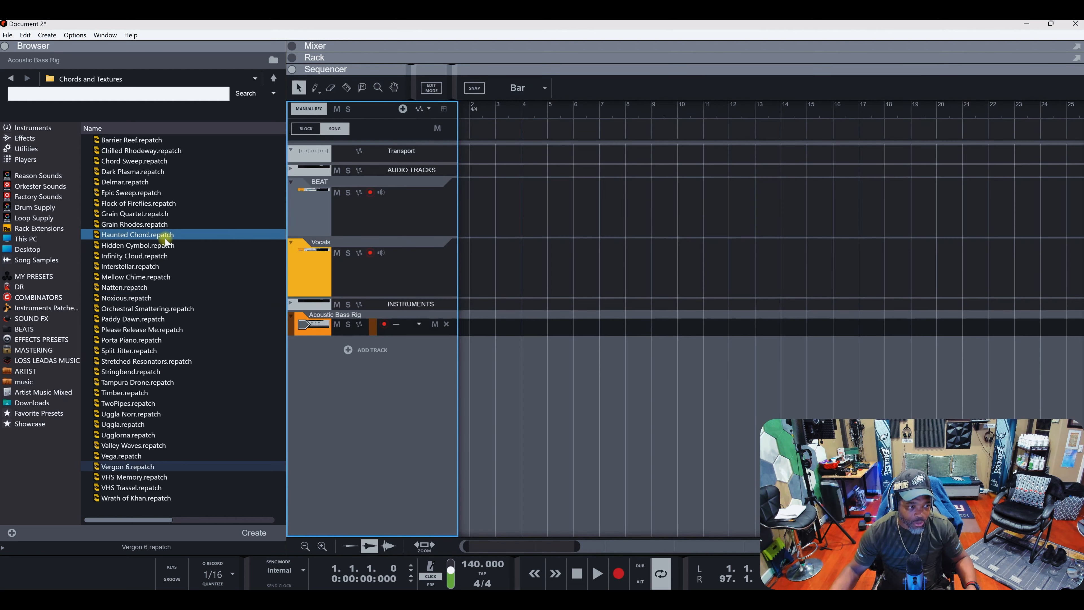
- Go back through the browser's previously visited locations and open the Factory Sounds bank
{"action": "left_click", "coordinate": [11, 78]}
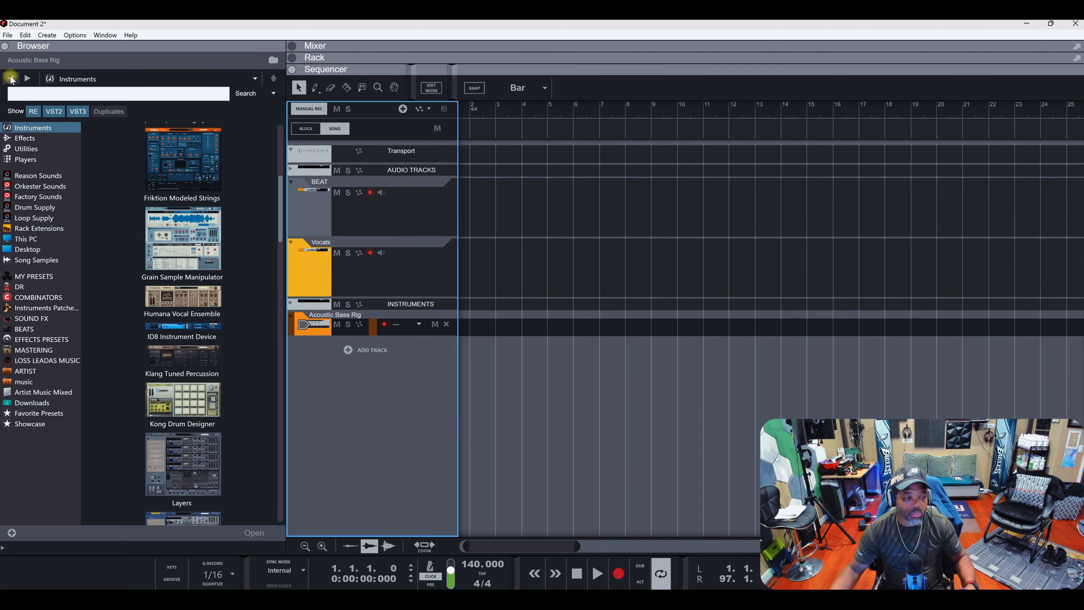
{"action": "left_click", "coordinate": [11, 81]}
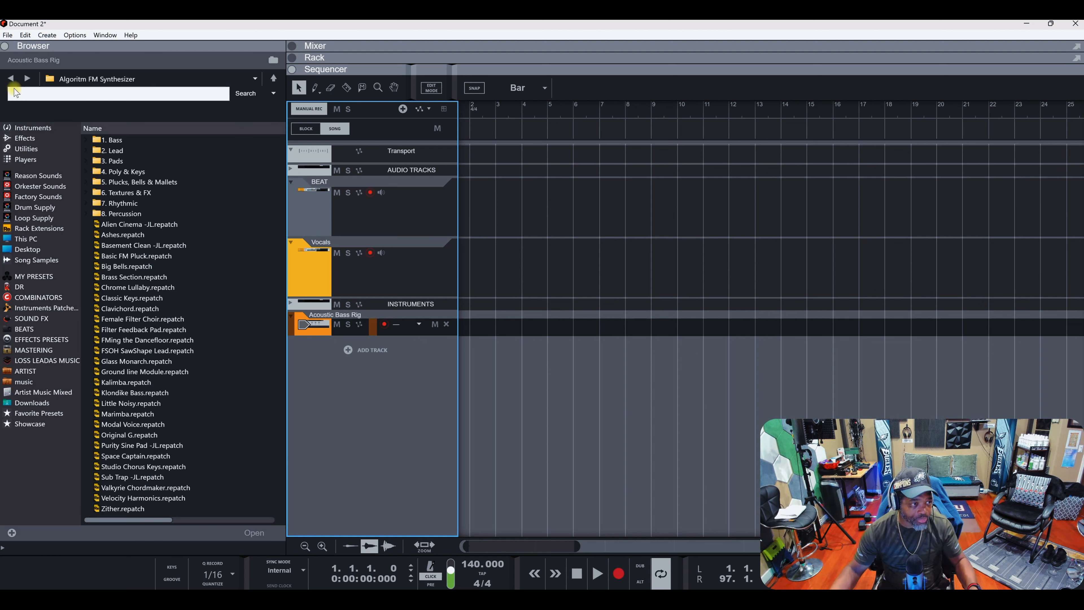
{"action": "left_click", "coordinate": [11, 79]}
{"action": "left_click", "coordinate": [11, 79]}
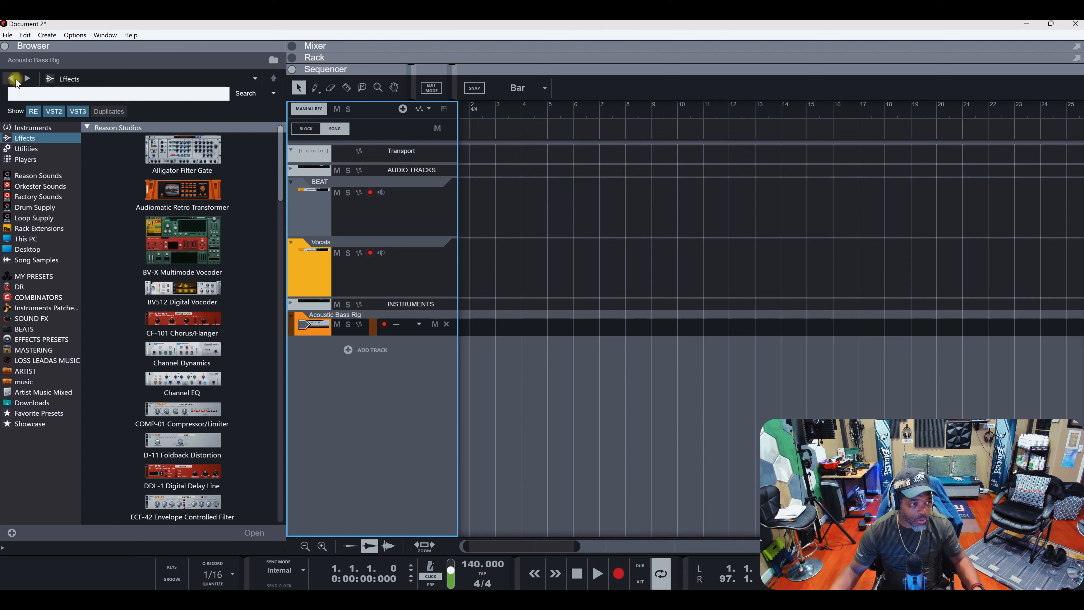
{"action": "left_click", "coordinate": [11, 79]}
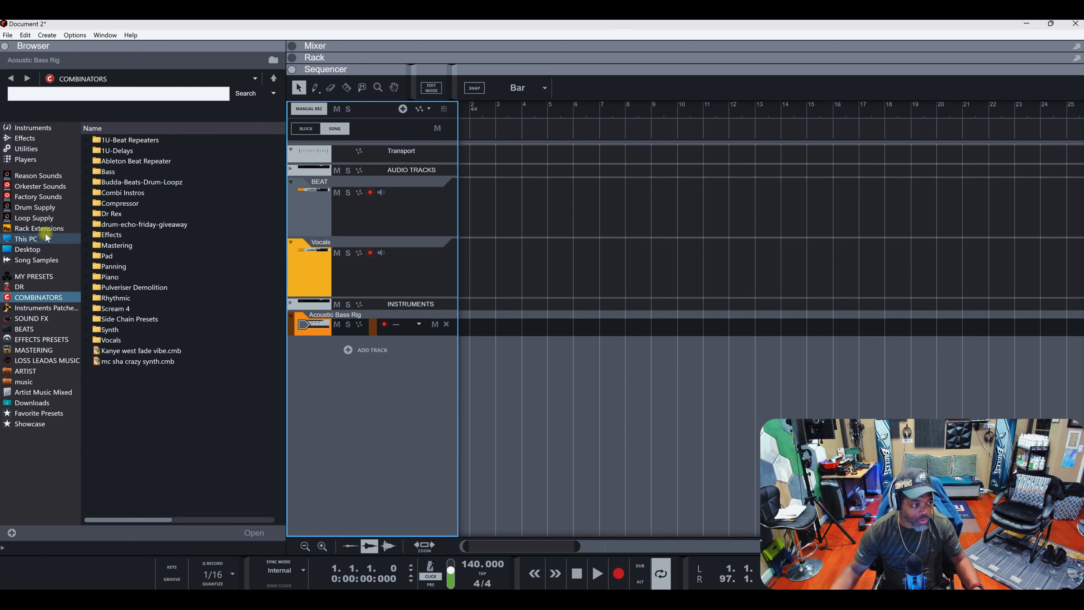
{"action": "left_click", "coordinate": [34, 198]}
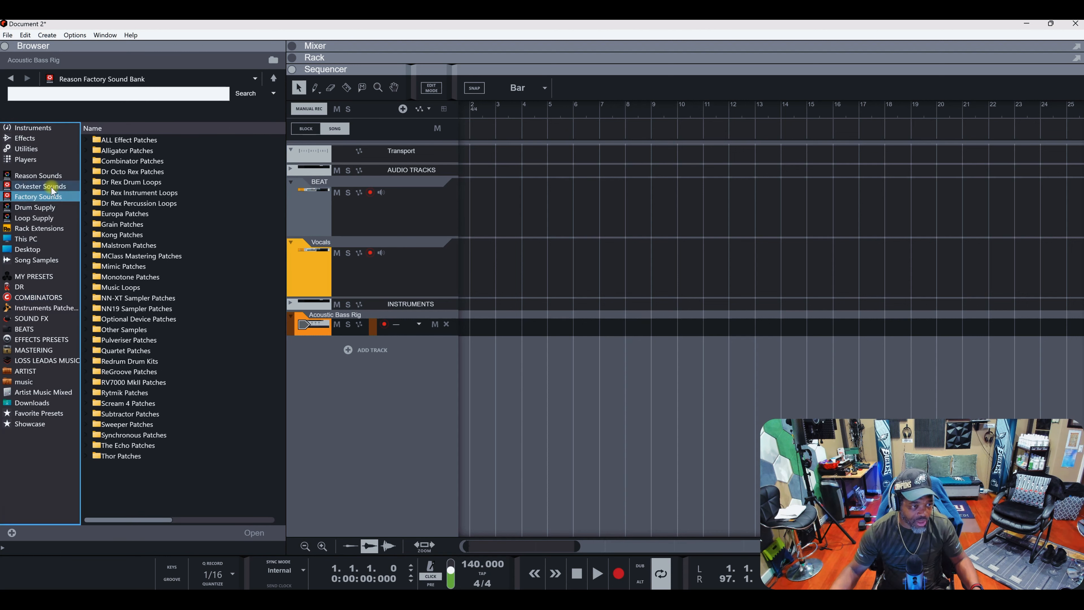
{"action": "left_click", "coordinate": [97, 173]}
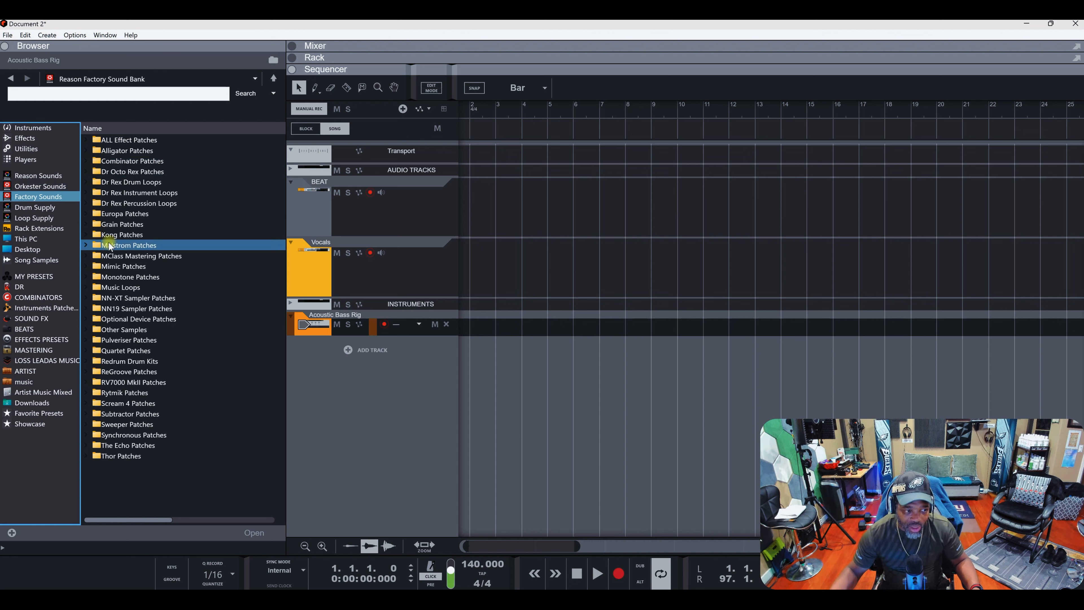
- Look inside the Malstrom Patches and Kong Patches folders and collapse each one again
{"action": "left_click", "coordinate": [86, 245]}
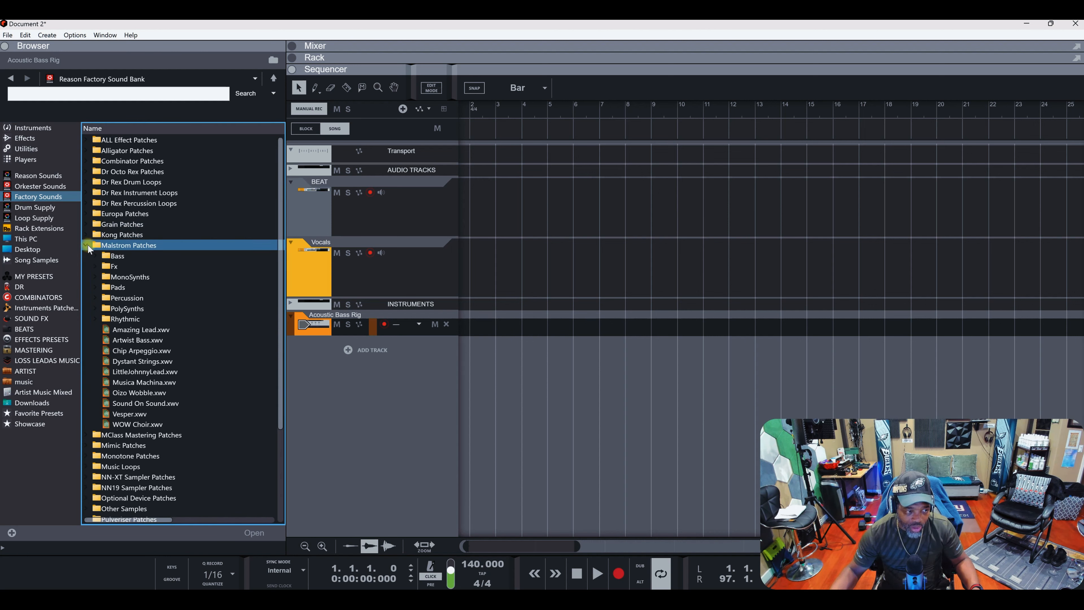
{"action": "left_click", "coordinate": [86, 244]}
{"action": "left_click", "coordinate": [84, 234]}
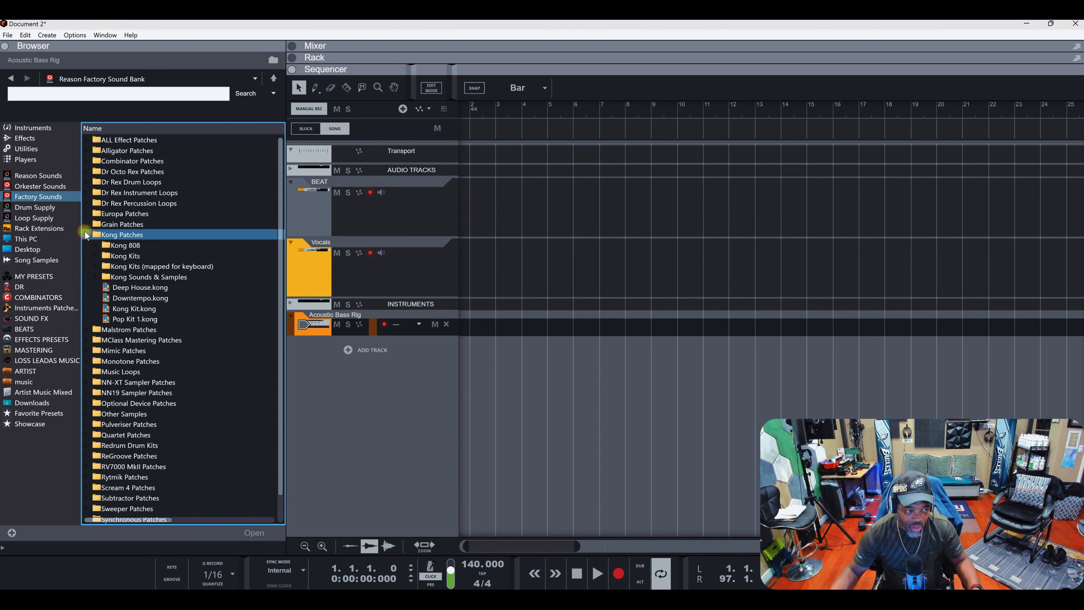
{"action": "left_click", "coordinate": [94, 246]}
{"action": "left_click", "coordinate": [86, 162]}
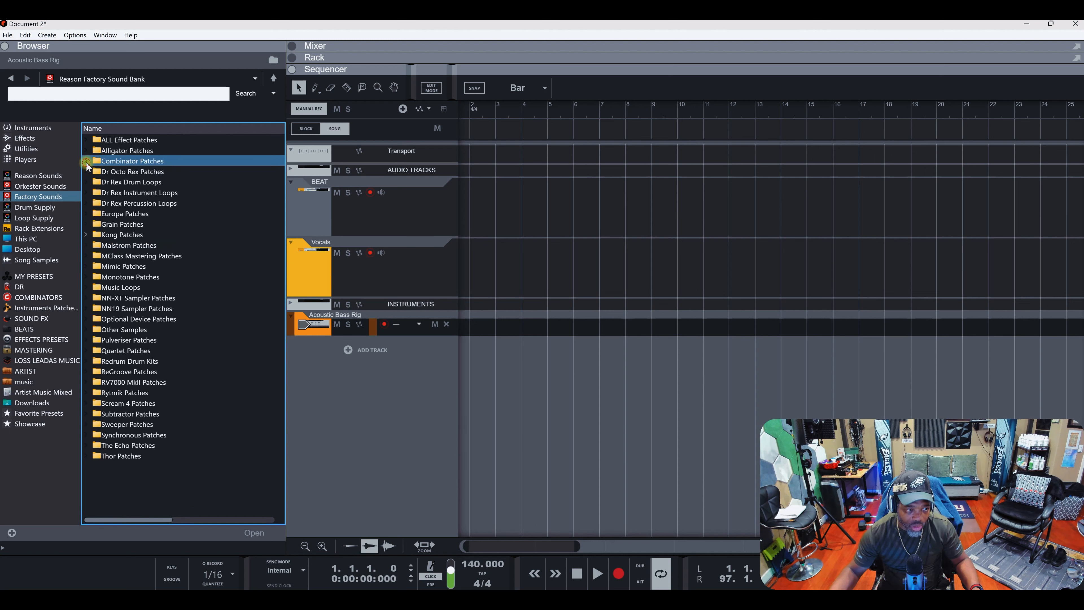
- Expand Dr Octo Rex Patches, look through its Percussion loops and collapse the folders
{"action": "left_click", "coordinate": [87, 170]}
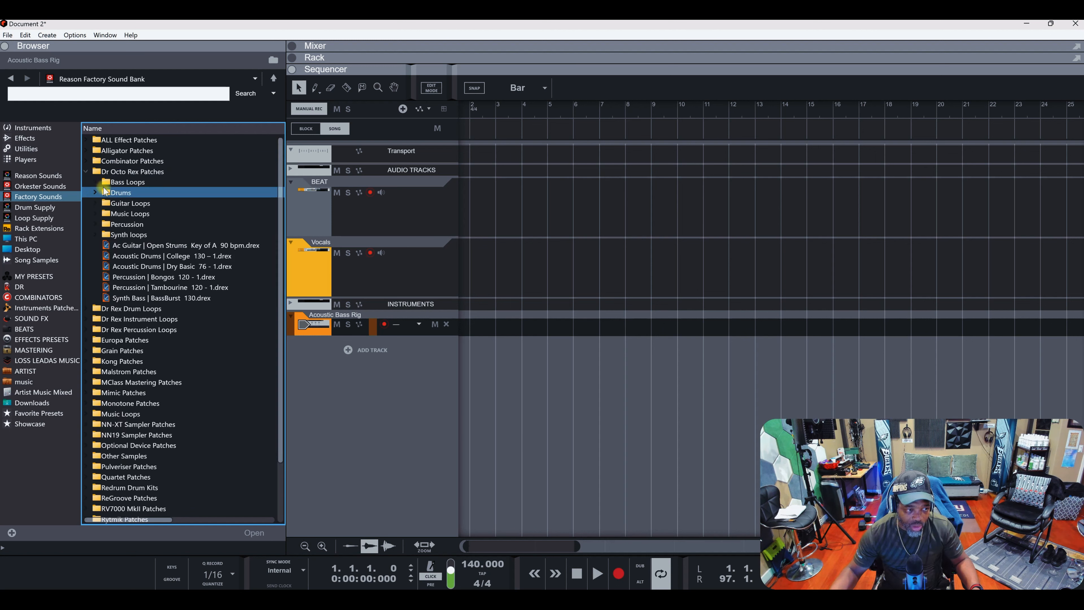
{"action": "left_click", "coordinate": [96, 223]}
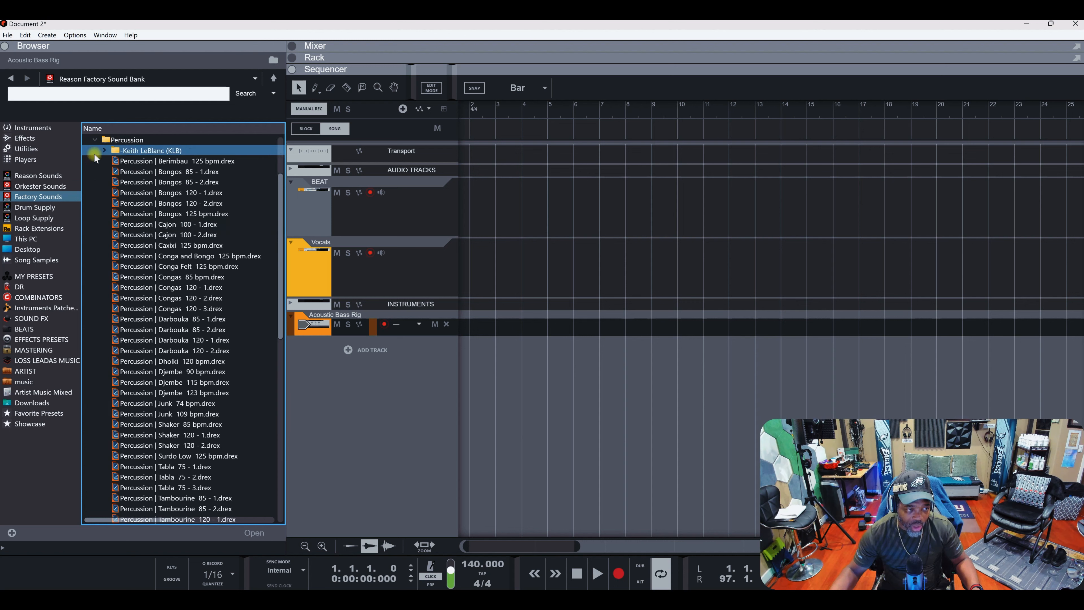
{"action": "left_click", "coordinate": [104, 150]}
{"action": "left_click", "coordinate": [95, 142]}
{"action": "scroll", "coordinate": [94, 145], "scroll_direction": "up", "scroll_amount": 4}
{"action": "left_click", "coordinate": [91, 172]}
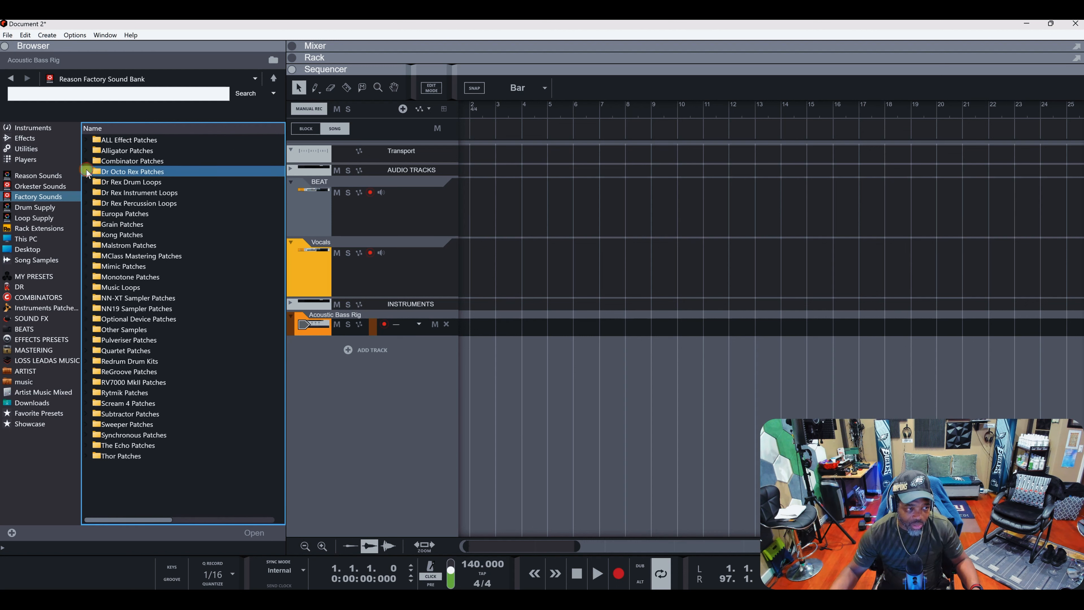
- Expand Grain Patches, look through its Bass, Chords and Textures and Melody subfolders, and collapse the folder
{"action": "left_click", "coordinate": [88, 225]}
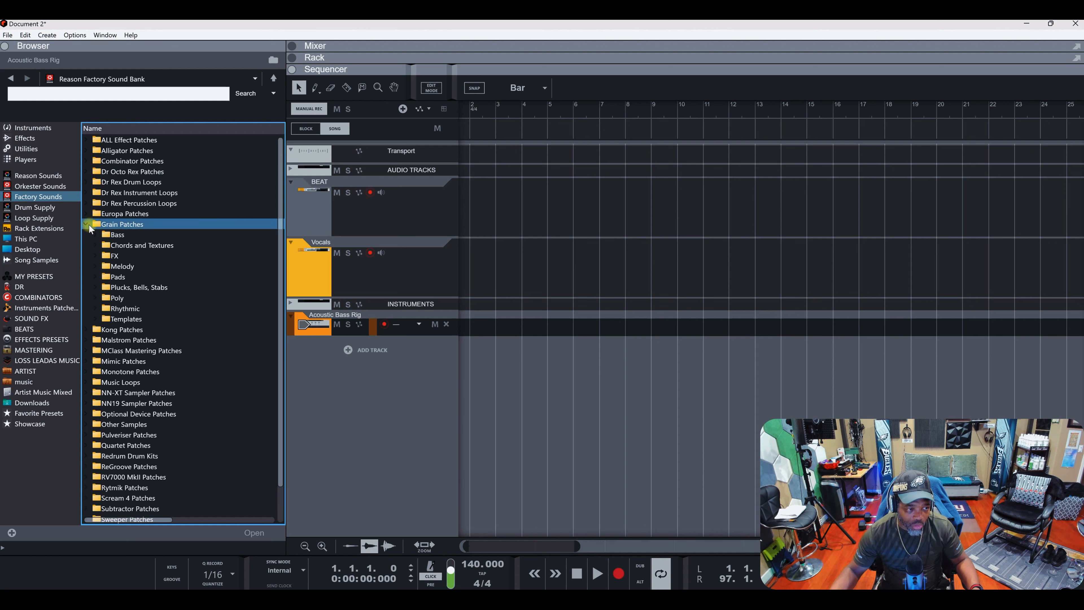
{"action": "left_click", "coordinate": [98, 244]}
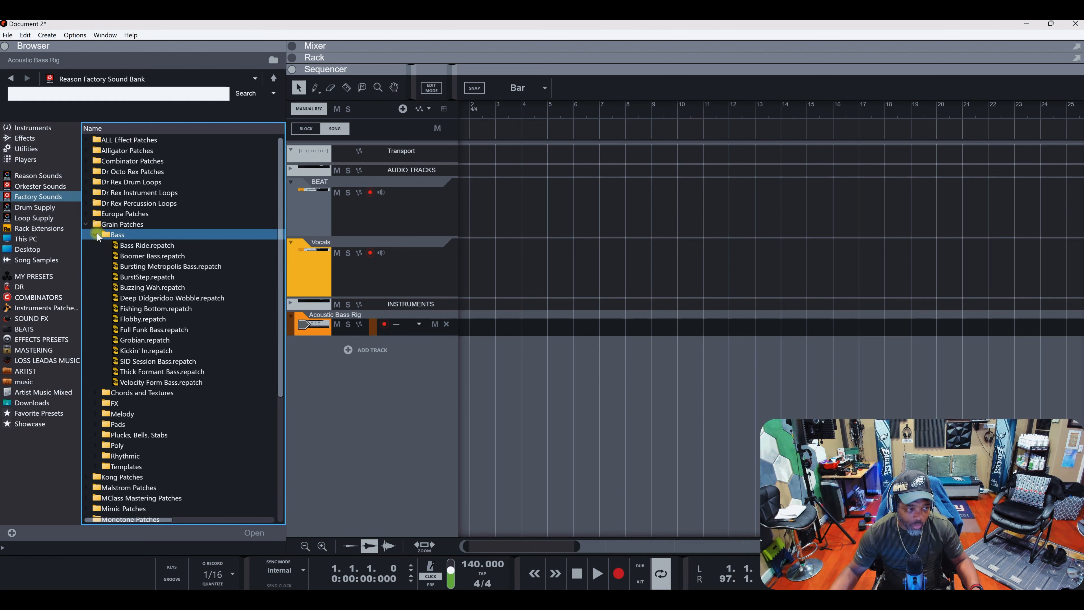
{"action": "scroll", "coordinate": [97, 232], "scroll_direction": "down", "scroll_amount": 3}
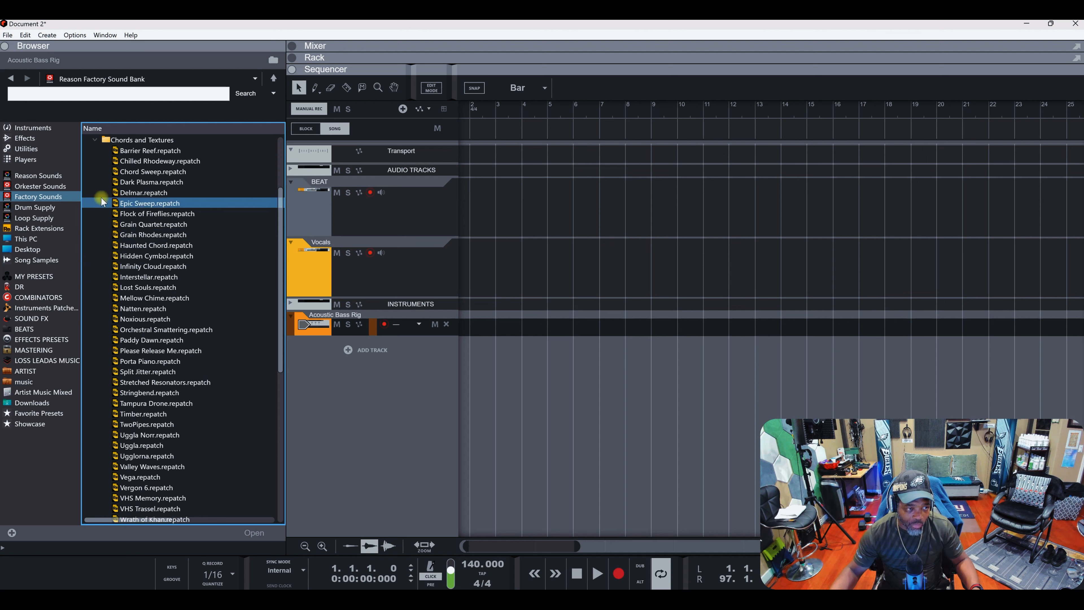
{"action": "left_click", "coordinate": [95, 141]}
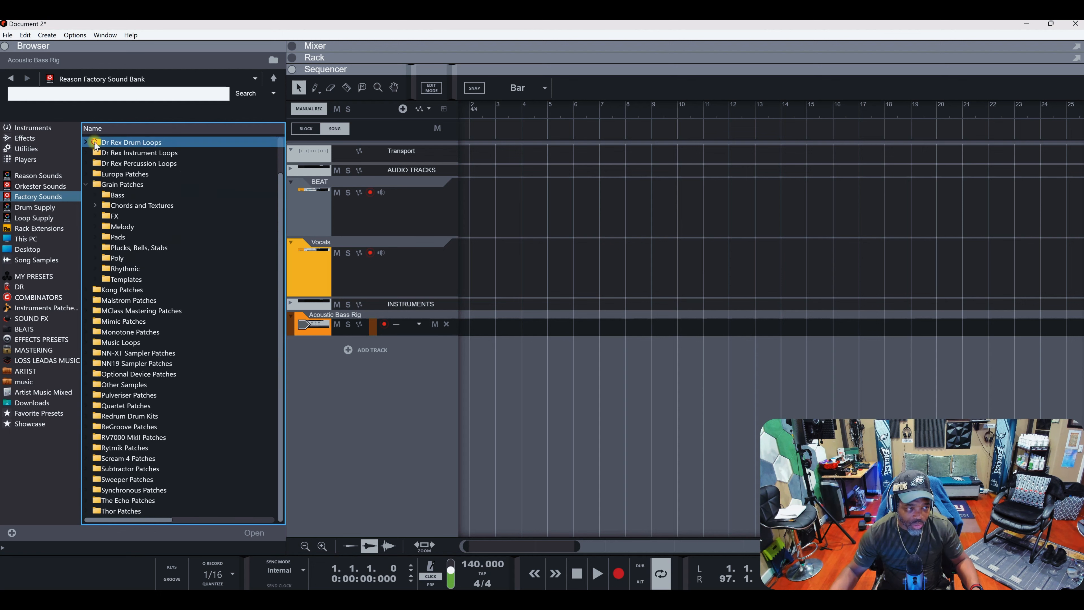
{"action": "left_click", "coordinate": [97, 227]}
{"action": "left_click", "coordinate": [97, 227]}
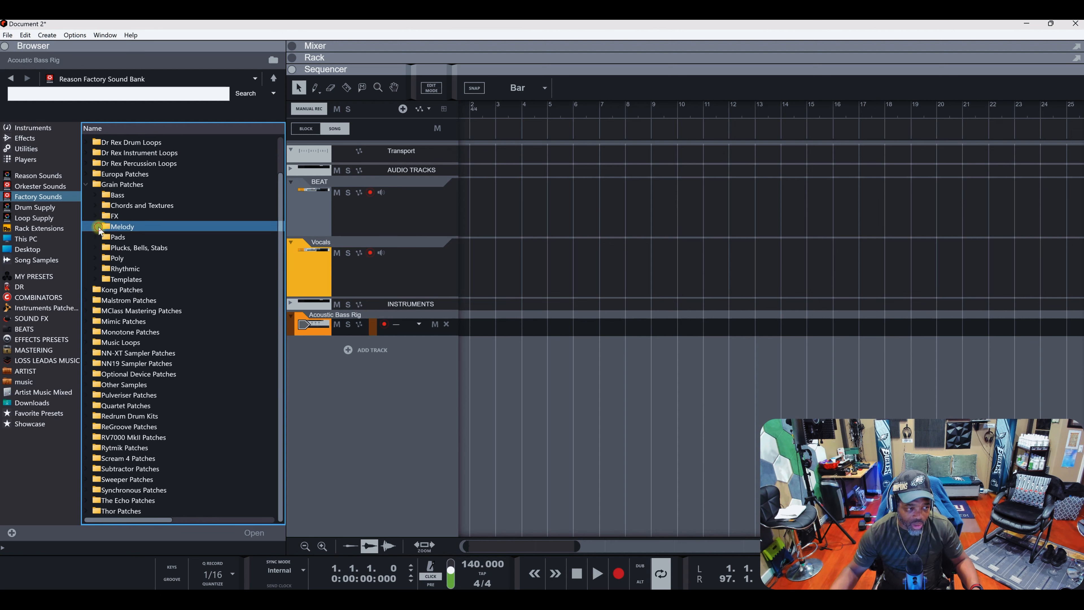
{"action": "left_click", "coordinate": [88, 186]}
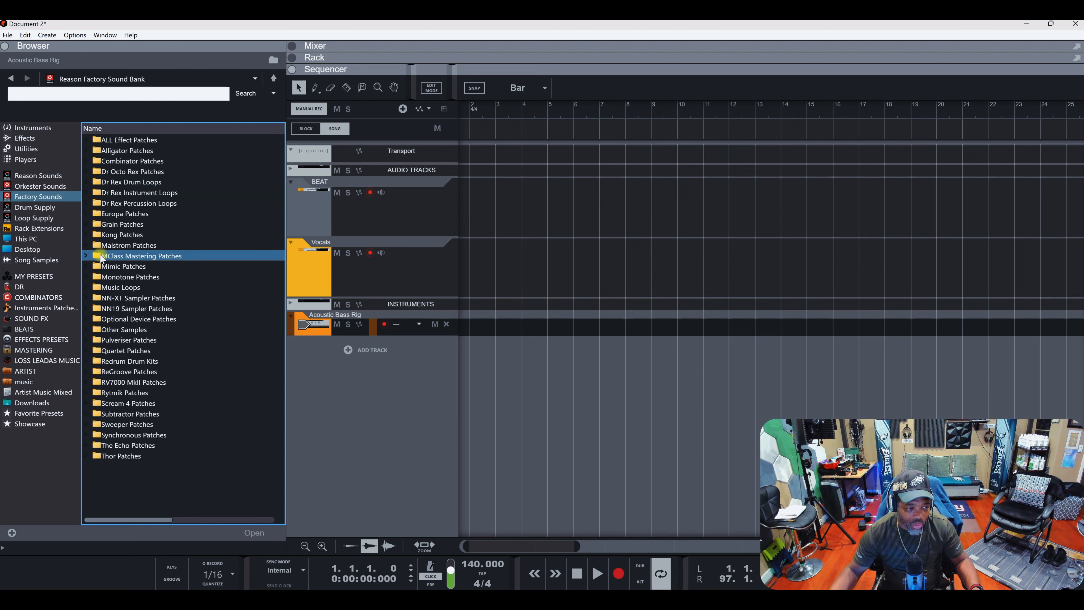
- Expand FX-Vox in Other Samples, audition samples such as DarkSide, EchoeBirds and FemaleAh, and collapse the folders
{"action": "left_click", "coordinate": [87, 330]}
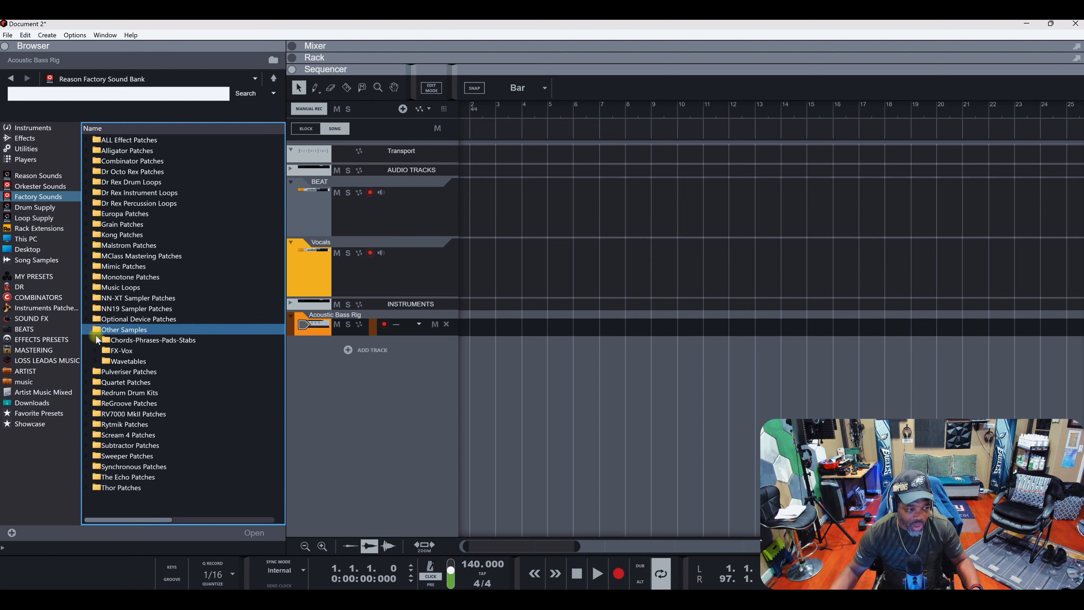
{"action": "left_click", "coordinate": [96, 350]}
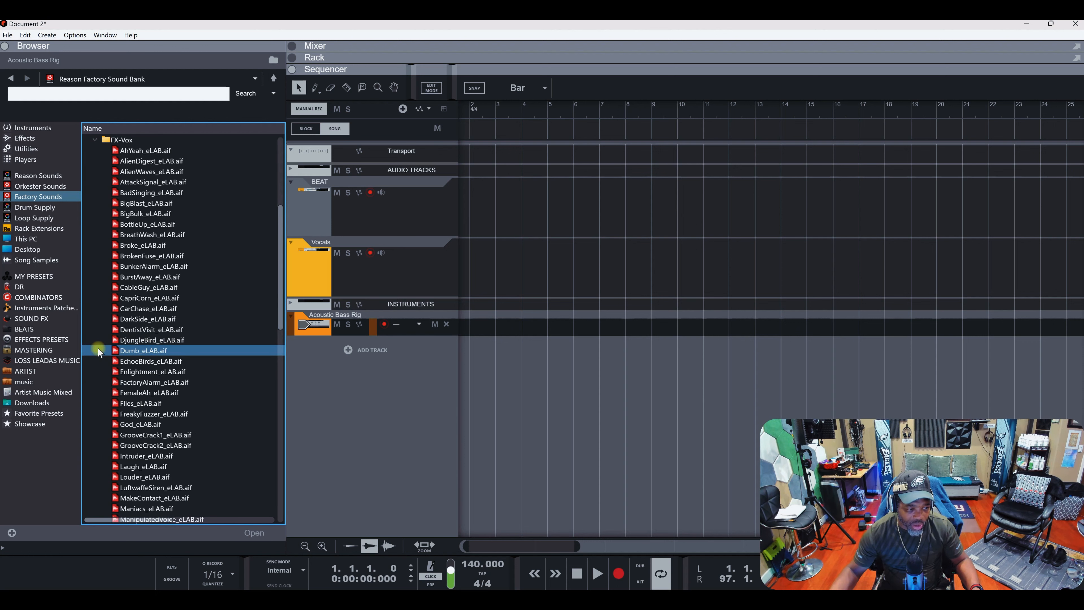
{"action": "left_click", "coordinate": [137, 319]}
{"action": "left_click", "coordinate": [141, 361]}
{"action": "left_click", "coordinate": [147, 393]}
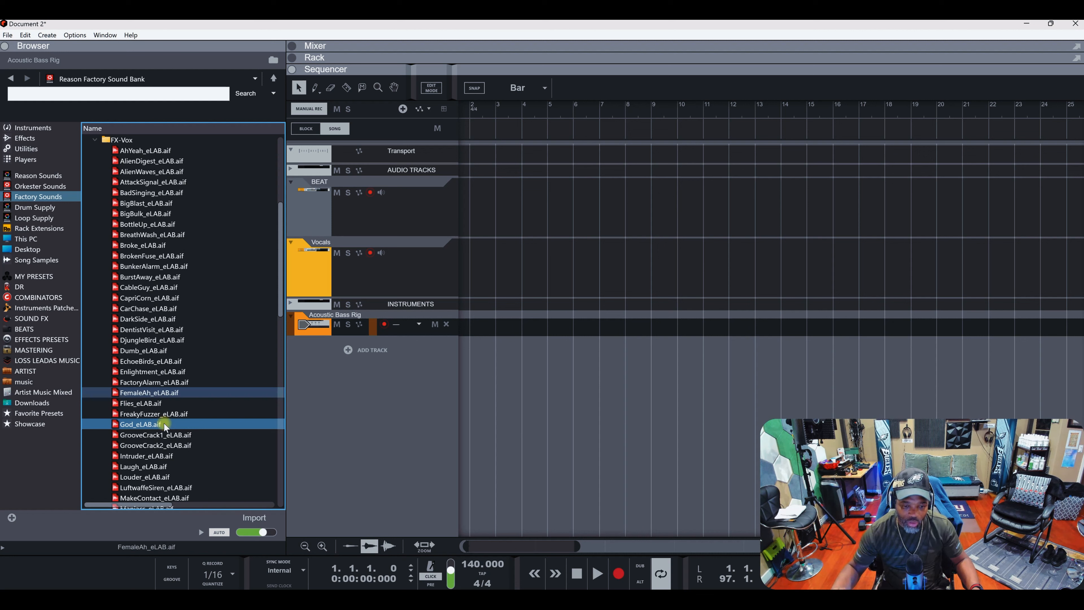
{"action": "left_click", "coordinate": [157, 417]}
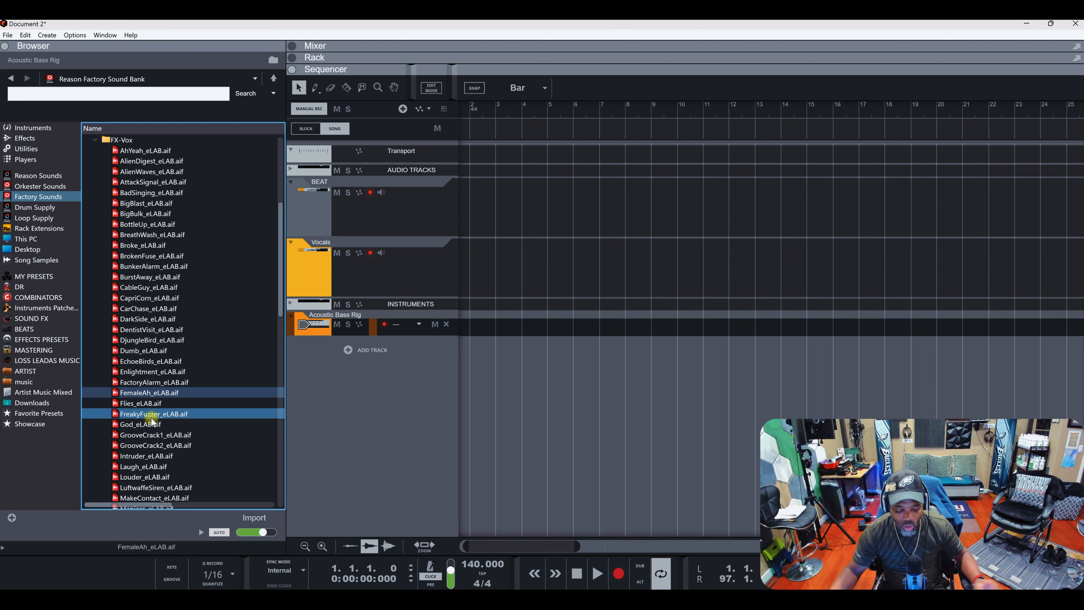
{"action": "left_click", "coordinate": [148, 423]}
{"action": "left_click", "coordinate": [146, 418]}
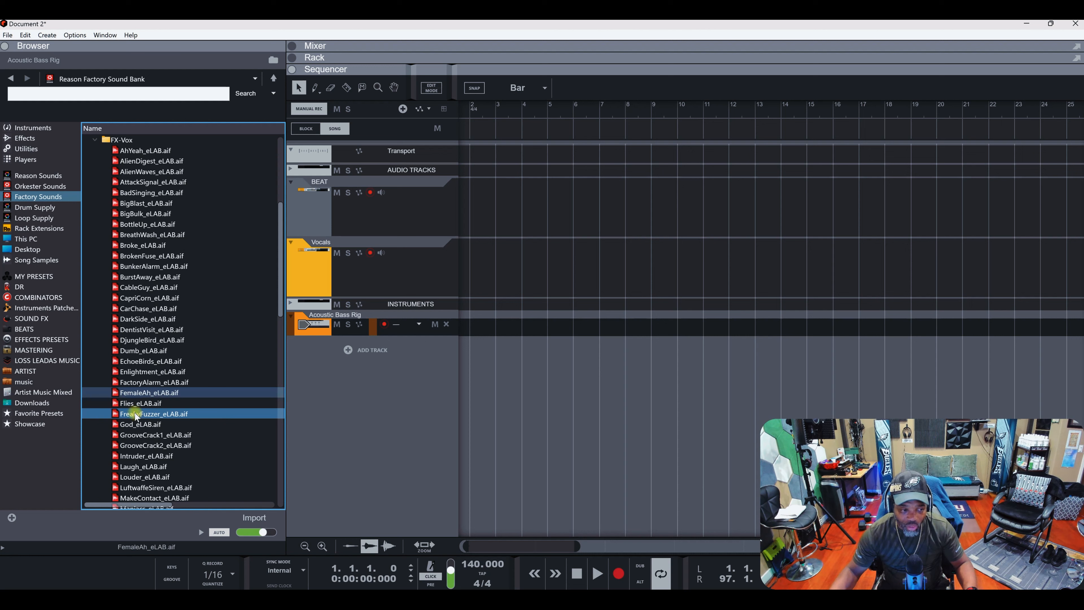
{"action": "left_click", "coordinate": [94, 140]}
{"action": "left_click", "coordinate": [88, 330]}
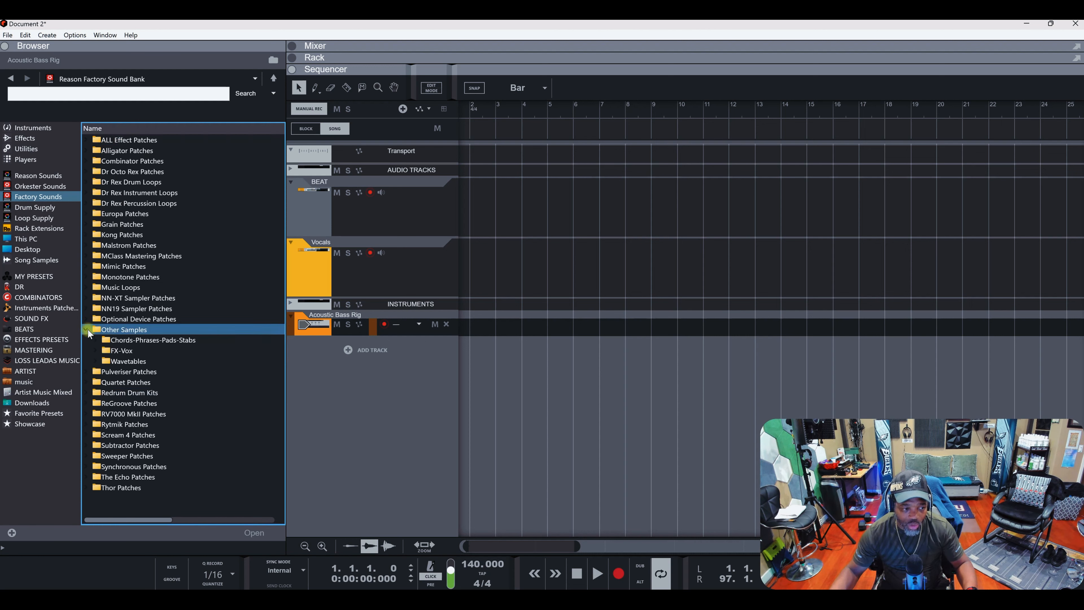
{"action": "left_click", "coordinate": [88, 329]}
- Expand the Pulveriser Patches folder to view its patches and collapse it
{"action": "left_click", "coordinate": [87, 337]}
{"action": "left_click", "coordinate": [87, 337]}
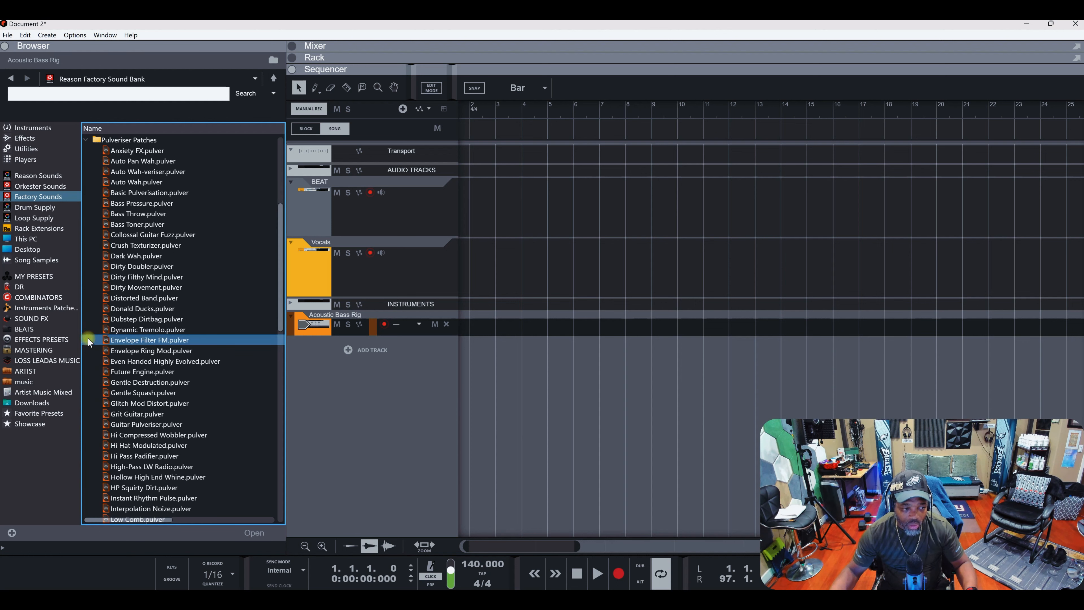
{"action": "left_click", "coordinate": [87, 140]}
{"action": "left_click", "coordinate": [87, 140]}
- Expand the RV7000 MkII Patches folder to view its reverb patches
{"action": "left_click", "coordinate": [88, 371]}
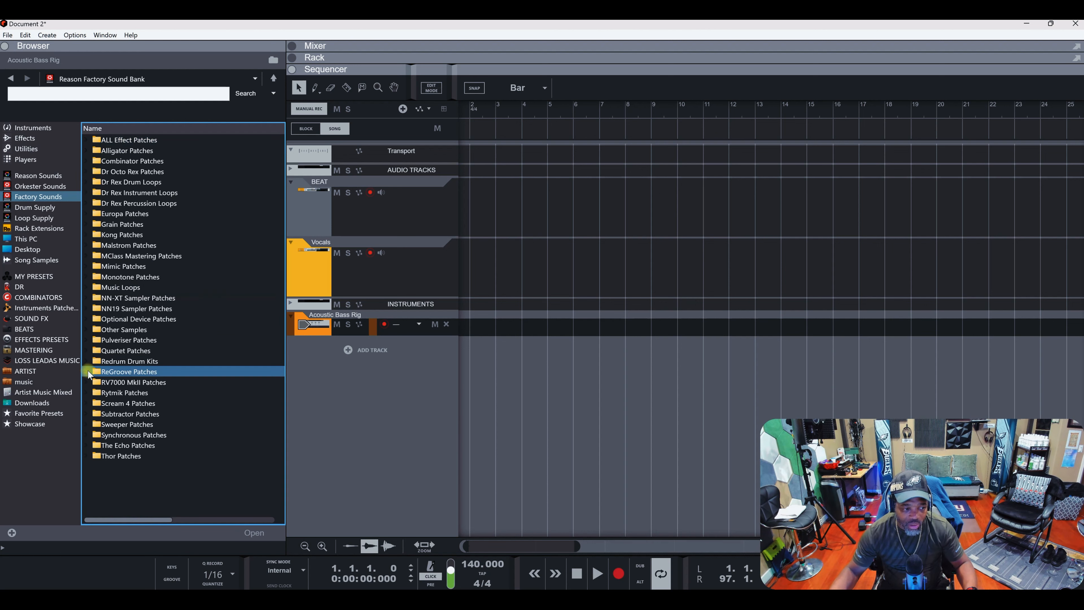
{"action": "left_click", "coordinate": [85, 382]}
{"action": "left_click", "coordinate": [85, 382]}
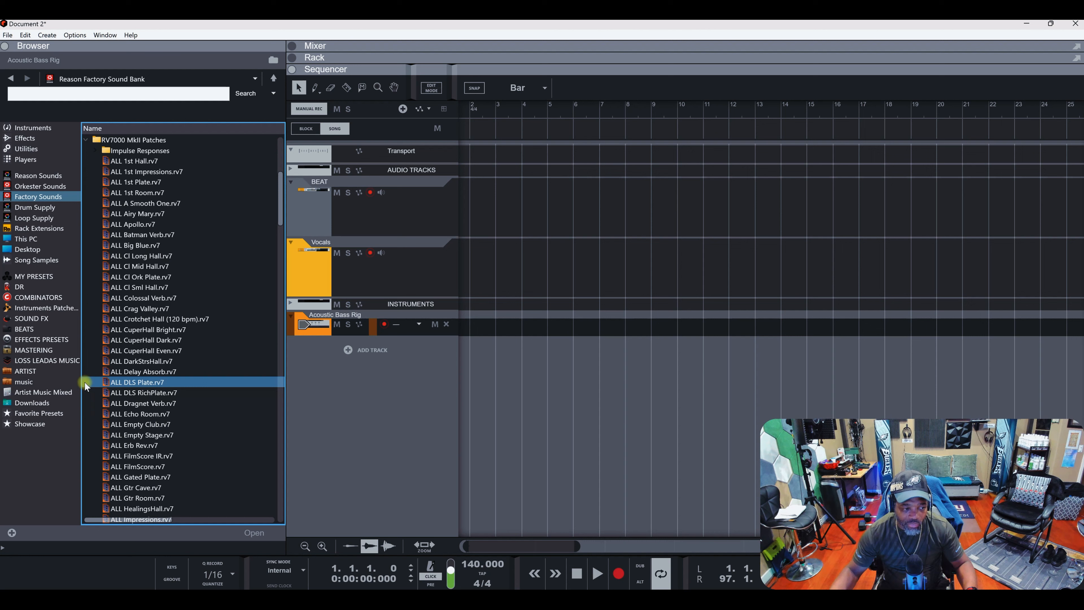
- Collapse the RV7000 MkII Patches folder and open the Drum Supply
{"action": "left_click", "coordinate": [108, 278]}
{"action": "left_click", "coordinate": [86, 140]}
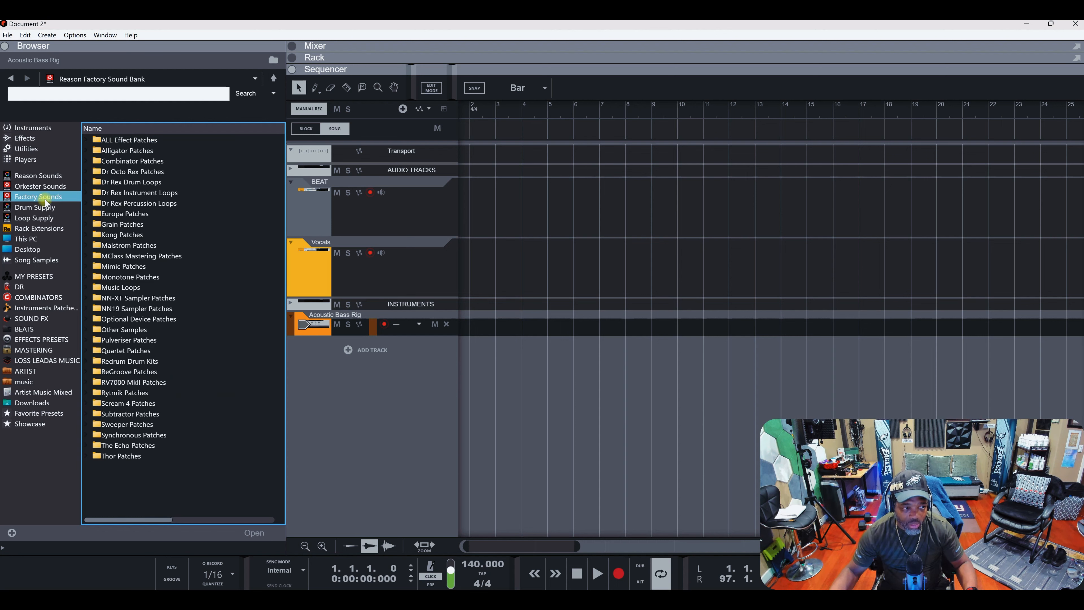
{"action": "left_click", "coordinate": [39, 208]}
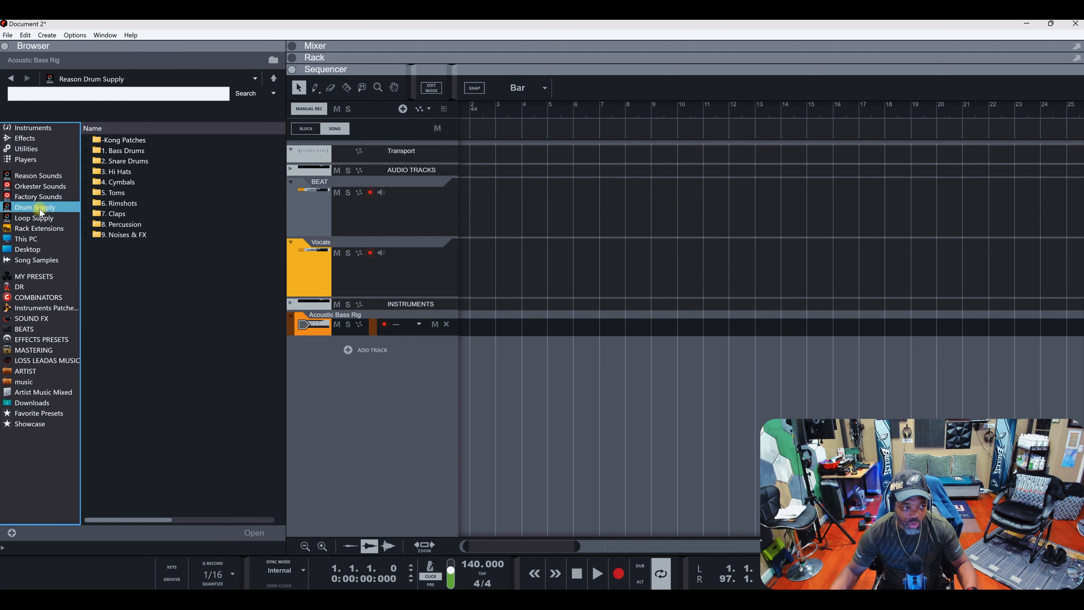
- Expand Kong Patches and look through the kits in its Club, Deep House and Electronic subfolders
{"action": "left_click", "coordinate": [88, 141]}
{"action": "left_click", "coordinate": [97, 151]}
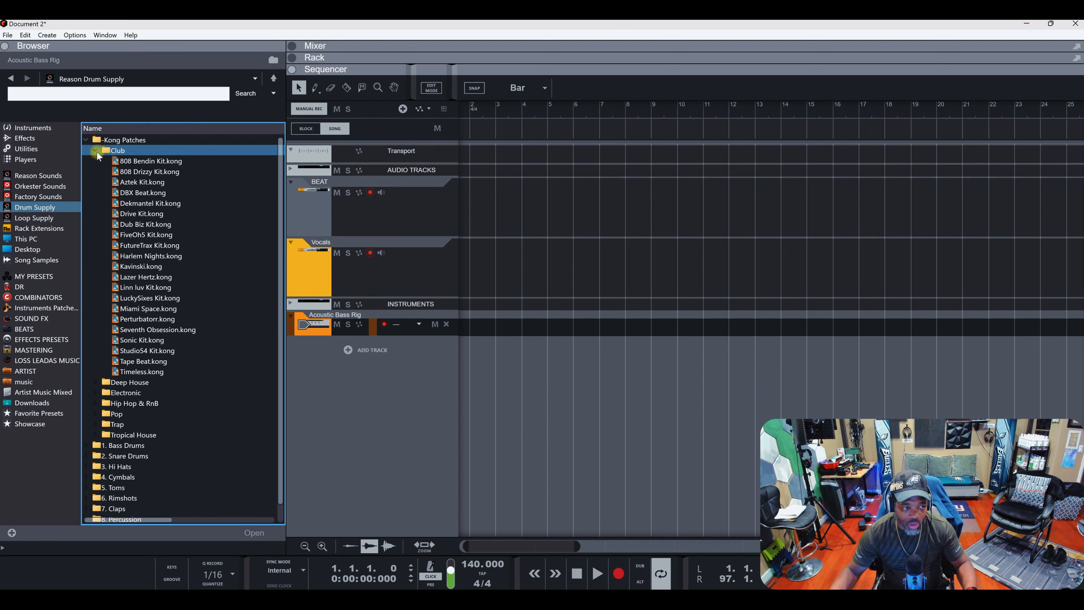
{"action": "left_click", "coordinate": [96, 151]}
{"action": "left_click", "coordinate": [95, 160]}
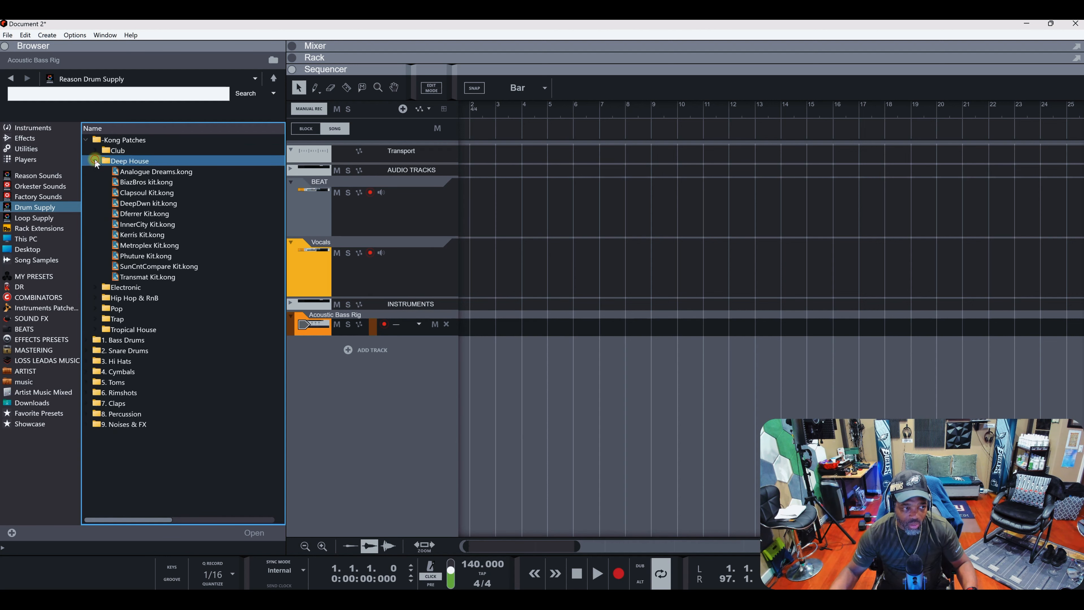
{"action": "left_click", "coordinate": [95, 161]}
{"action": "left_click", "coordinate": [96, 172]}
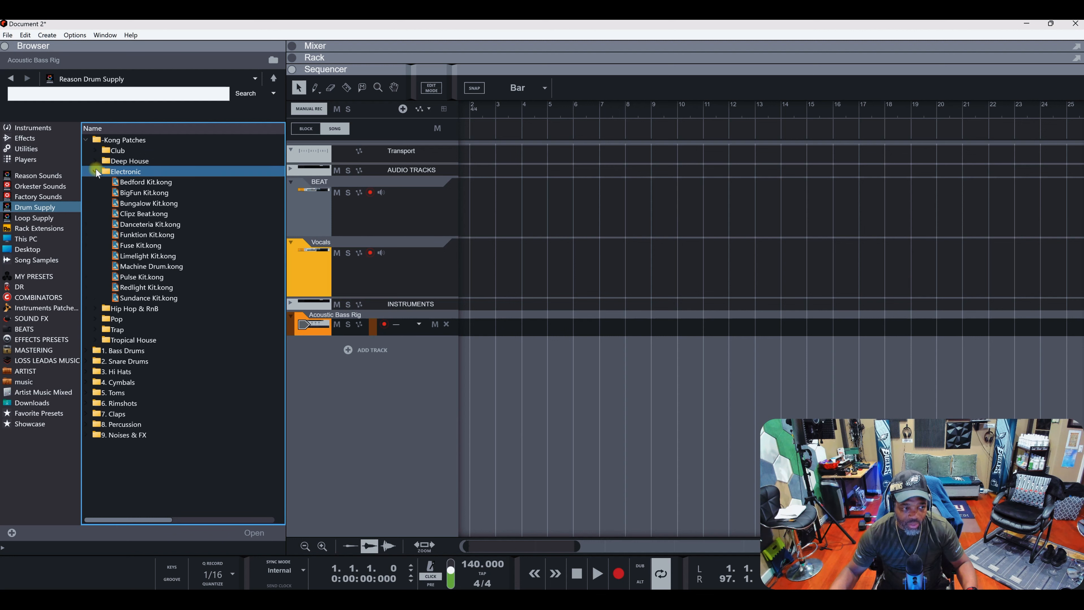
{"action": "left_click", "coordinate": [96, 172]}
- Look through the Hip Hop & RnB, Pop, Trap and Tropical House kit subfolders and collapse Kong Patches
{"action": "left_click", "coordinate": [96, 181]}
{"action": "left_click", "coordinate": [96, 182]}
{"action": "left_click", "coordinate": [97, 191]}
{"action": "left_click", "coordinate": [98, 190]}
{"action": "left_click", "coordinate": [98, 190]}
{"action": "left_click", "coordinate": [98, 201]}
{"action": "left_click", "coordinate": [97, 203]}
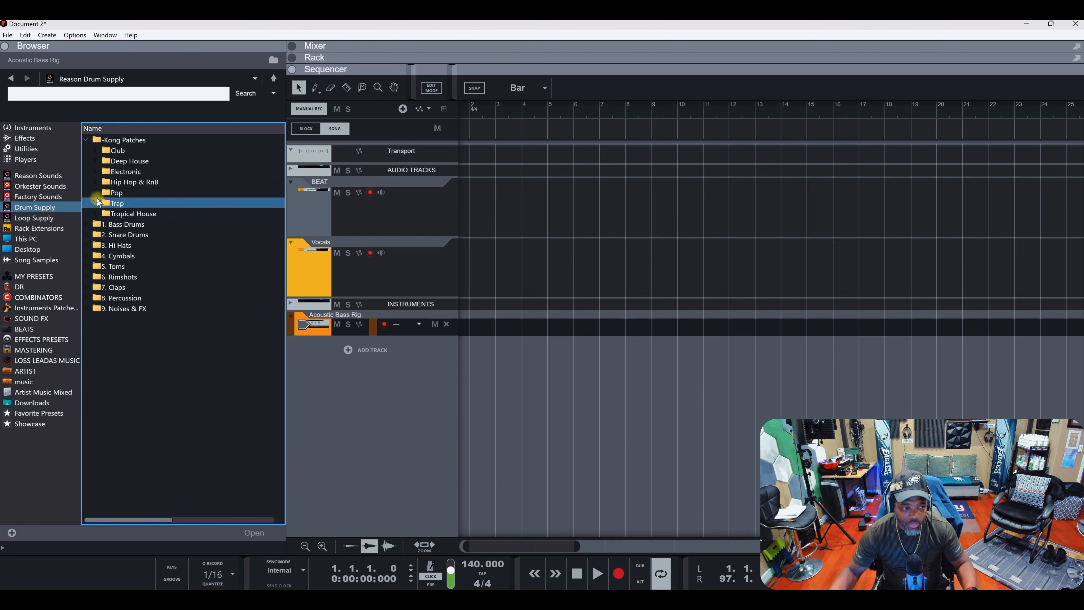
{"action": "left_click", "coordinate": [96, 213]}
{"action": "left_click", "coordinate": [95, 213]}
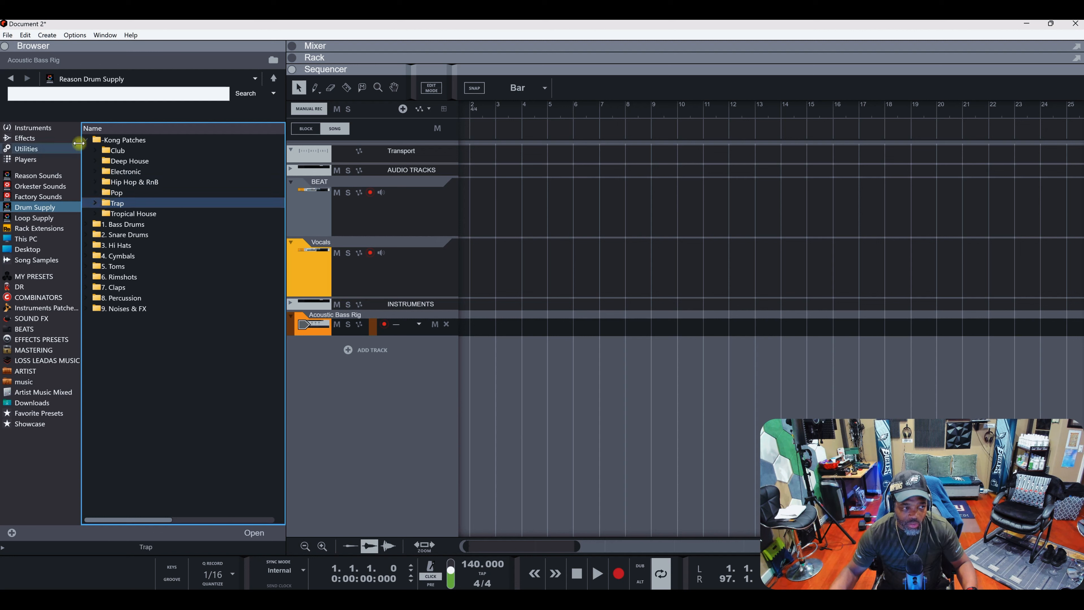
{"action": "left_click", "coordinate": [86, 140]}
- Expand 2. Snare Drums, audition samples such as Sd_185_gumbo.wav and Sd_626_west.wav, and collapse the folder
{"action": "left_click", "coordinate": [86, 140]}
{"action": "left_click", "coordinate": [87, 162]}
{"action": "left_click", "coordinate": [85, 162]}
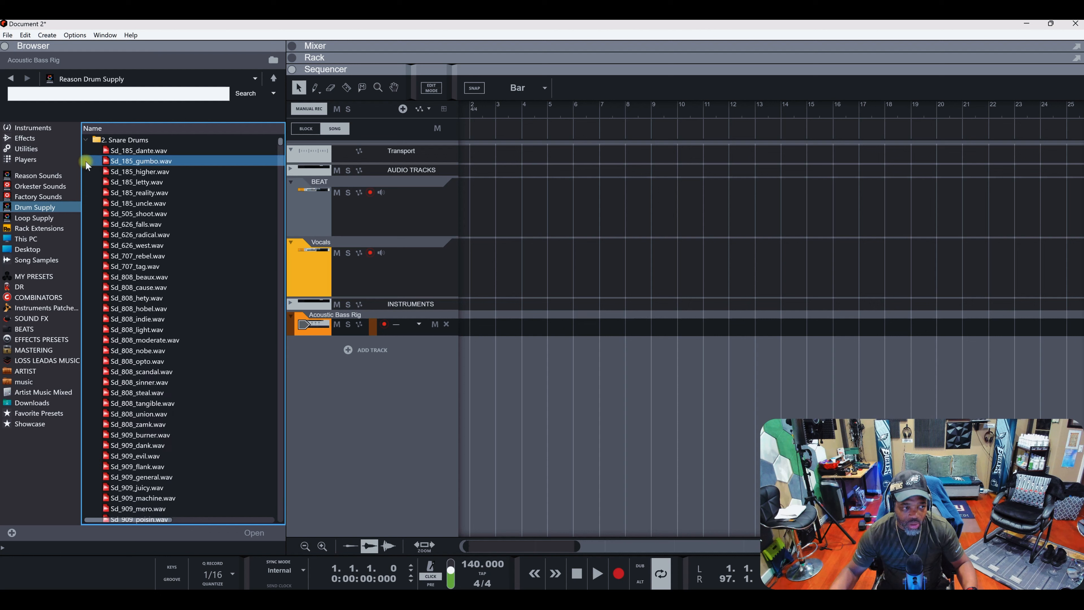
{"action": "left_click", "coordinate": [116, 162]}
{"action": "left_click", "coordinate": [128, 245]}
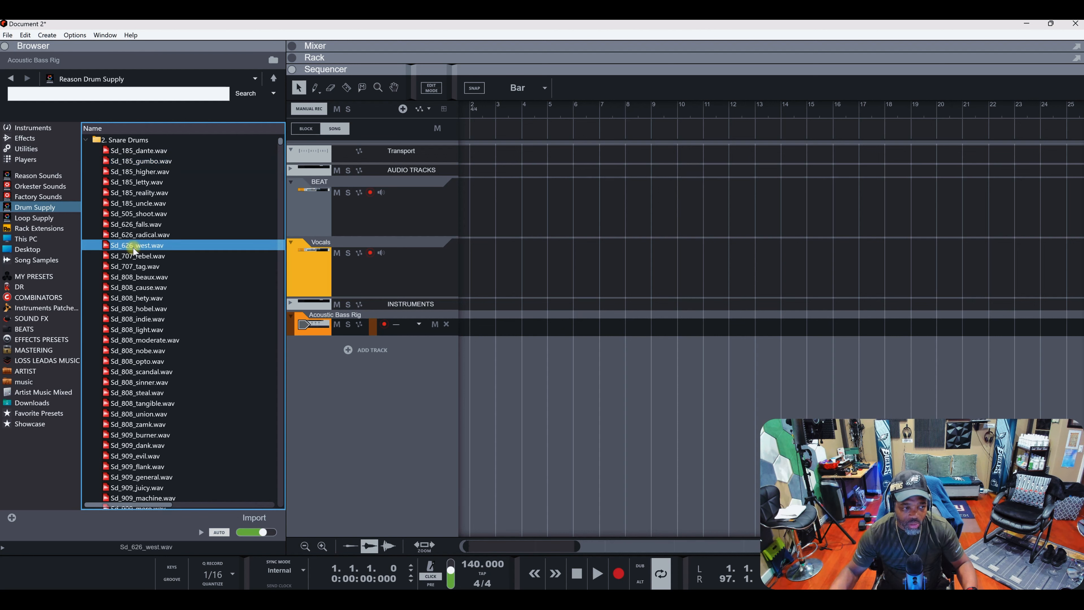
{"action": "left_click", "coordinate": [91, 140]}
- View the samples in the 4. Cymbals and 8. Percussion folders and collapse both
{"action": "left_click", "coordinate": [87, 183]}
{"action": "left_click", "coordinate": [87, 184]}
{"action": "left_click", "coordinate": [111, 182]}
{"action": "left_click", "coordinate": [91, 139]}
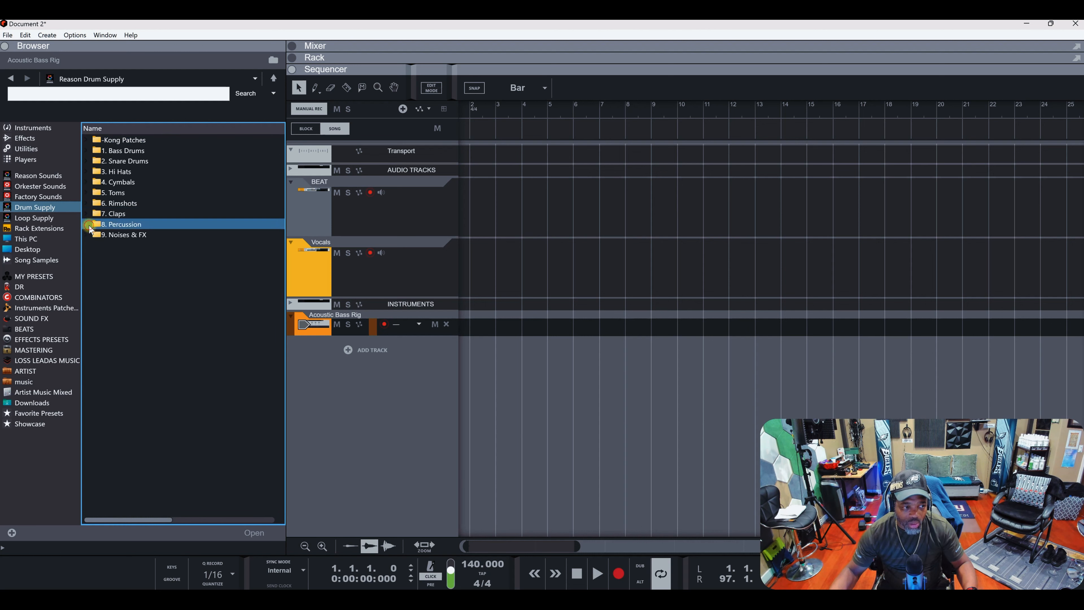
{"action": "left_click", "coordinate": [89, 221]}
{"action": "left_click", "coordinate": [86, 140]}
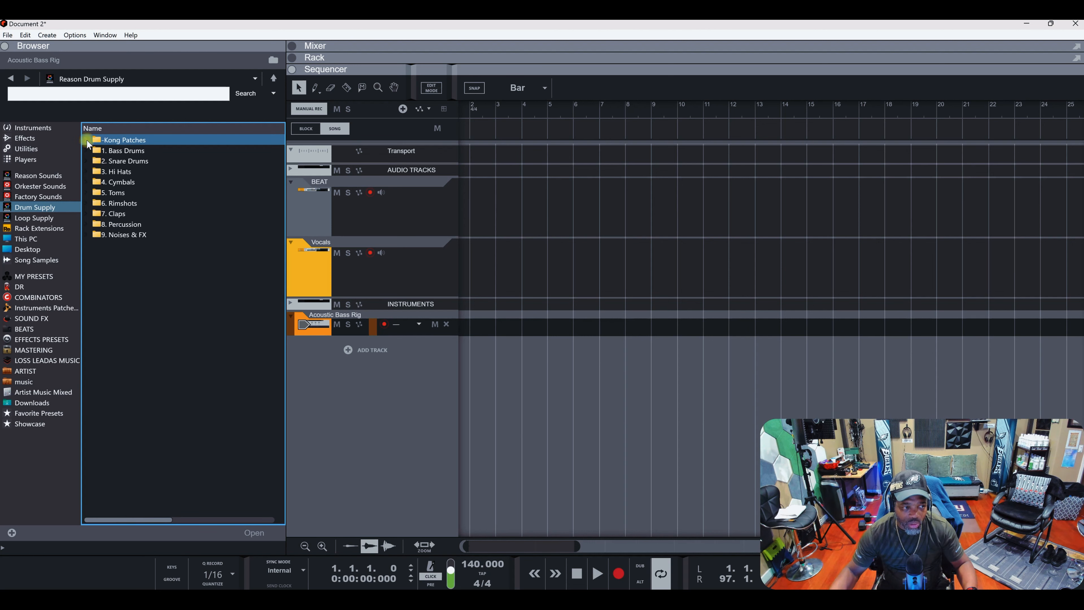
- Open the Loop Supply, expand Dr Octo Rex Patches, and view its Deep House subfolder before collapsing it
{"action": "left_click", "coordinate": [47, 217]}
{"action": "left_click", "coordinate": [85, 174]}
{"action": "left_click", "coordinate": [85, 141]}
{"action": "left_click", "coordinate": [88, 139]}
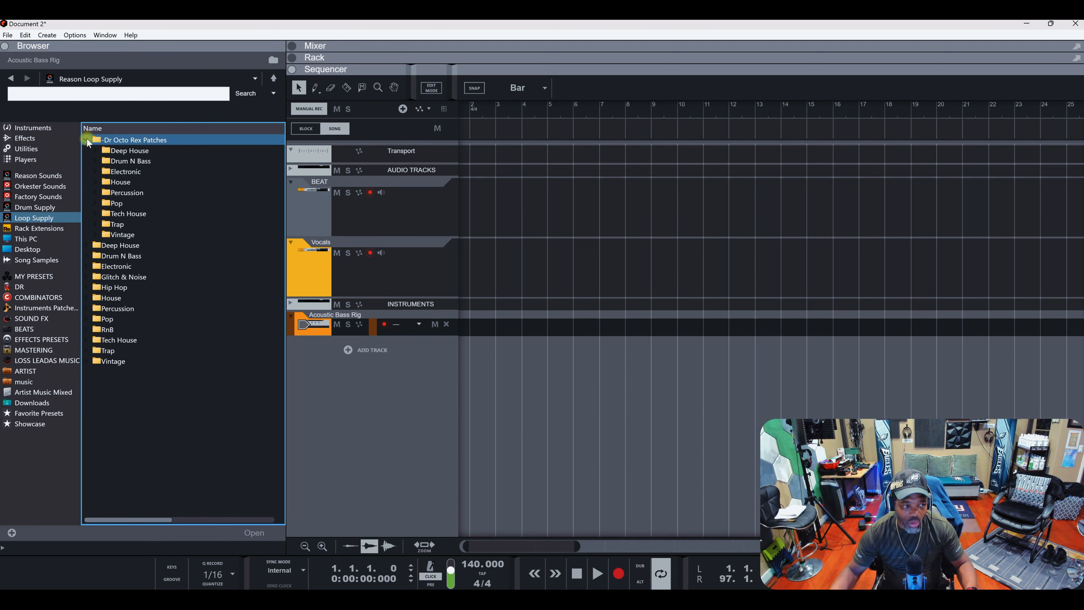
{"action": "left_click", "coordinate": [98, 152]}
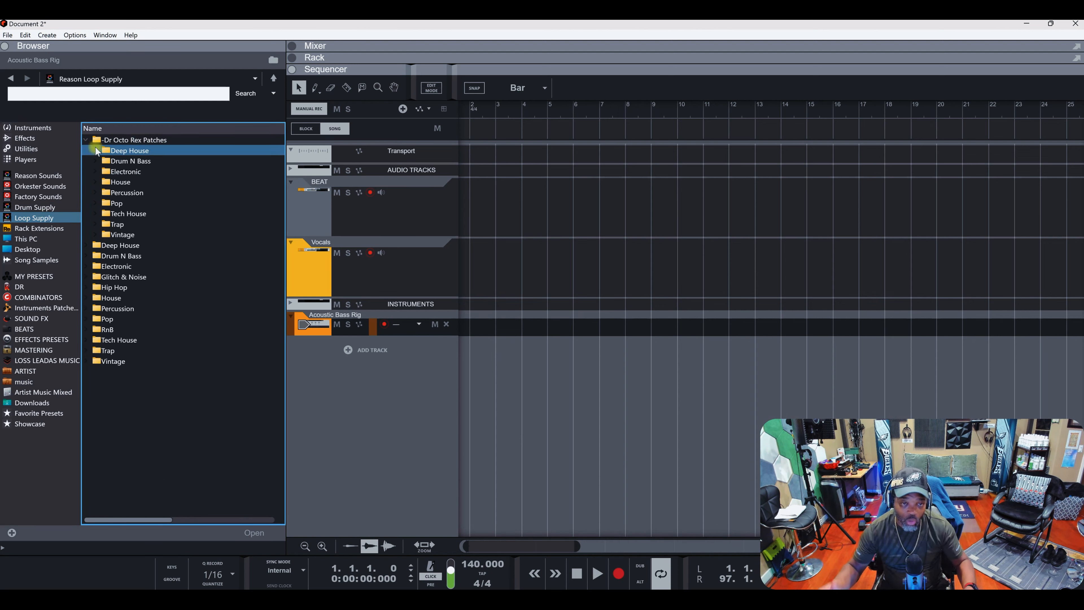
{"action": "double_click", "coordinate": [97, 151]}
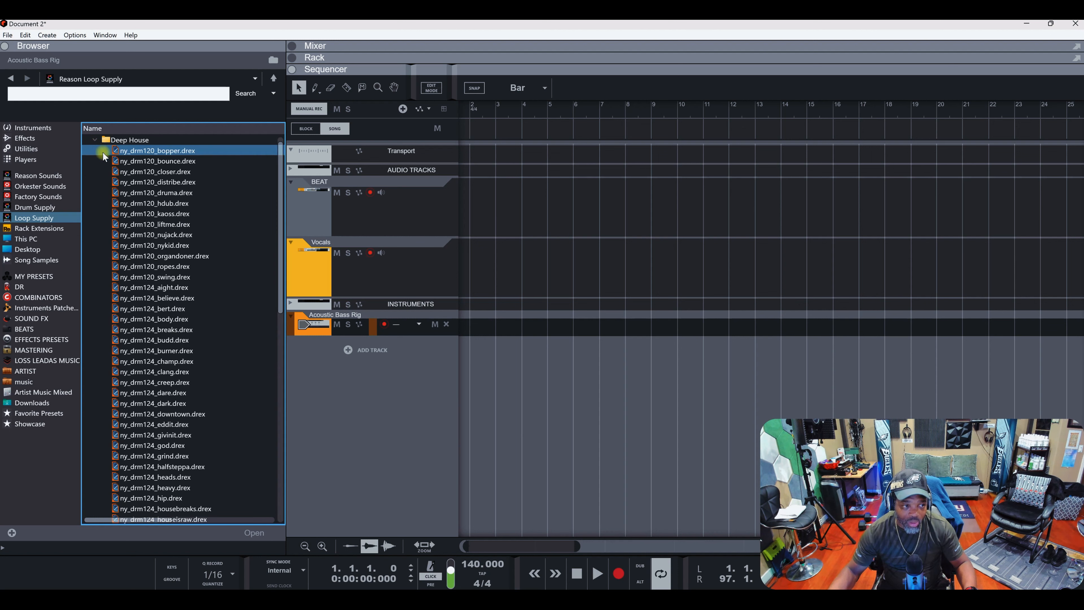
{"action": "double_click", "coordinate": [99, 141]}
- Create a Dr. OctoRex device from dhs_drm120_heavyhitter.drex in the House subfolder and play its loop briefly
{"action": "left_click", "coordinate": [99, 184]}
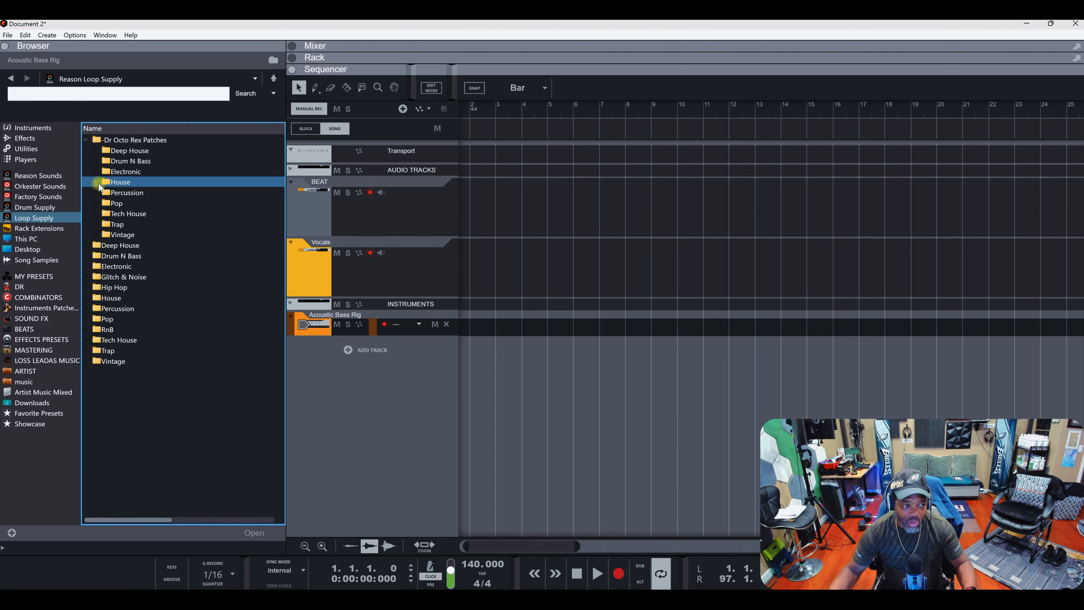
{"action": "double_click", "coordinate": [98, 185]}
{"action": "left_click", "coordinate": [140, 215]}
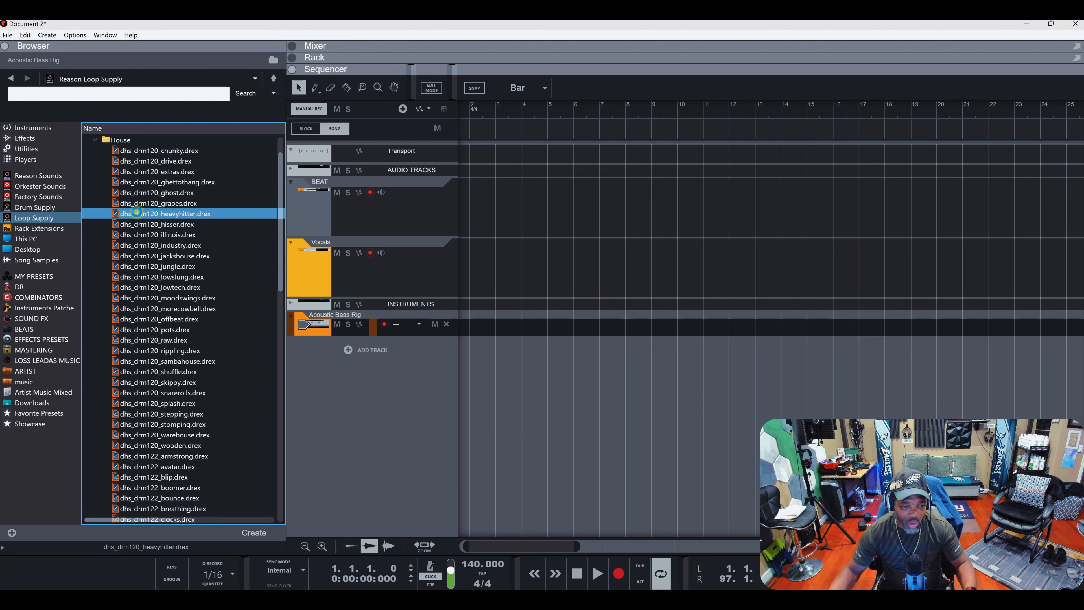
{"action": "double_click", "coordinate": [137, 213]}
{"action": "left_click", "coordinate": [310, 353]}
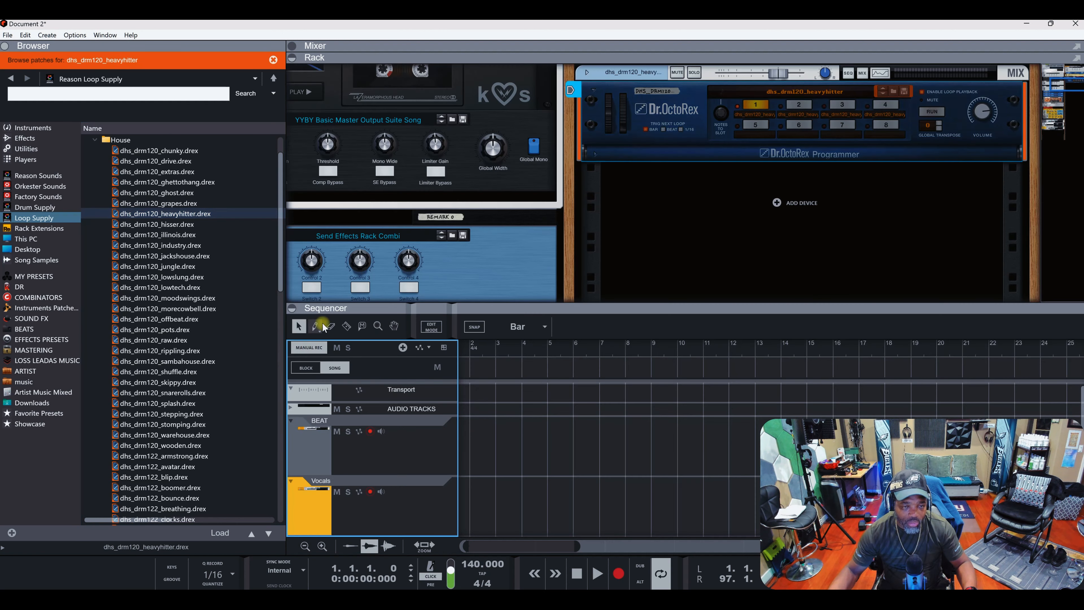
{"action": "left_click", "coordinate": [928, 112]}
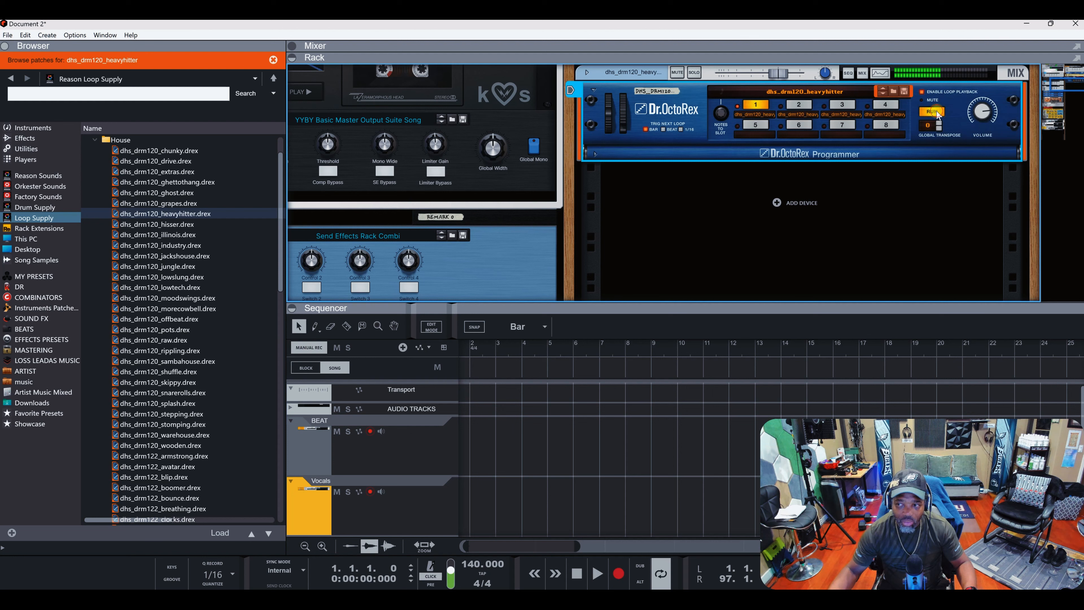
{"action": "left_click", "coordinate": [932, 112]}
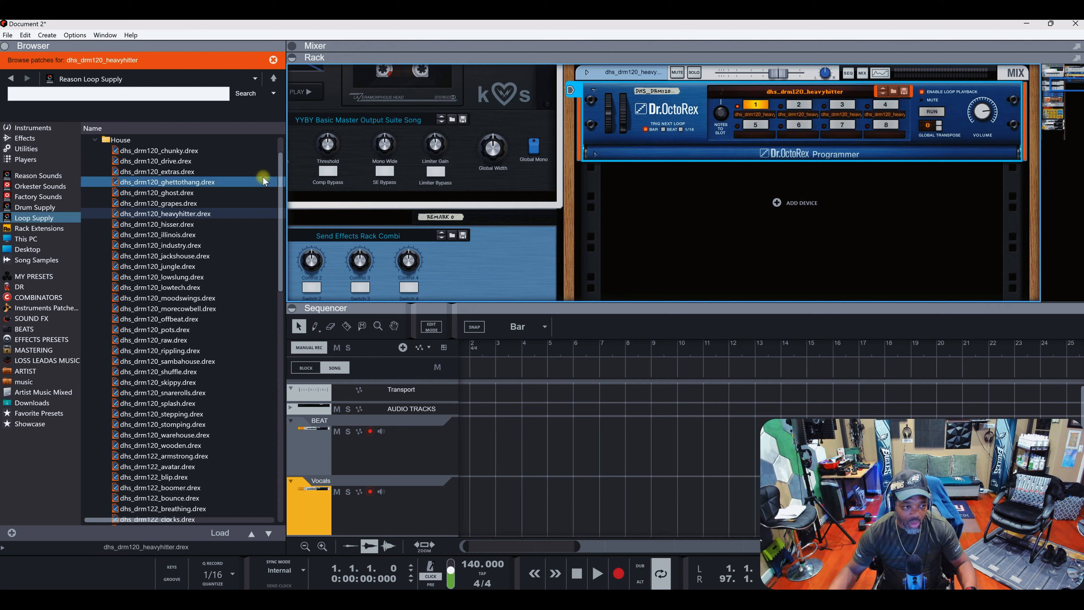
- Look through the remaining House patches and collapse that subfolder and Dr Octo Rex Patches
{"action": "scroll", "coordinate": [170, 271], "scroll_direction": "down", "scroll_amount": 8}
{"action": "scroll", "coordinate": [171, 268], "scroll_direction": "up", "scroll_amount": 9}
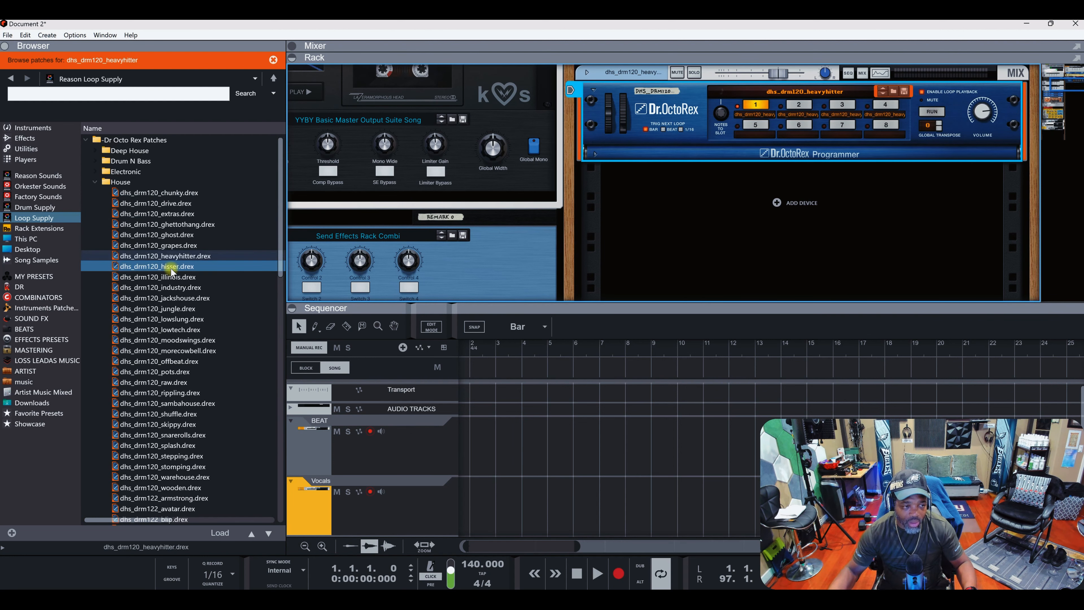
{"action": "left_click", "coordinate": [98, 183]}
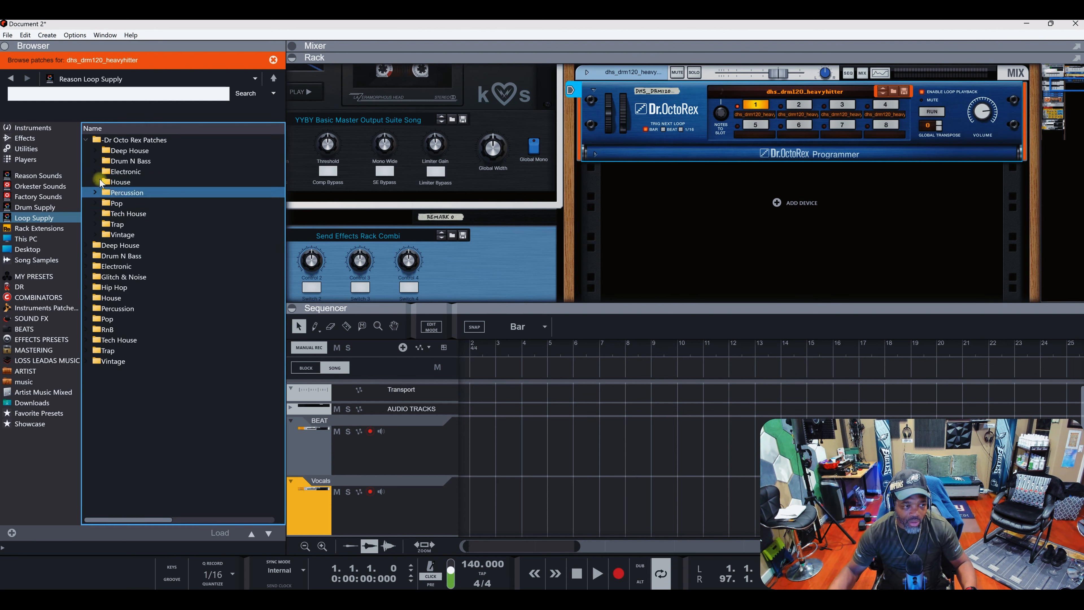
{"action": "left_click", "coordinate": [86, 139]}
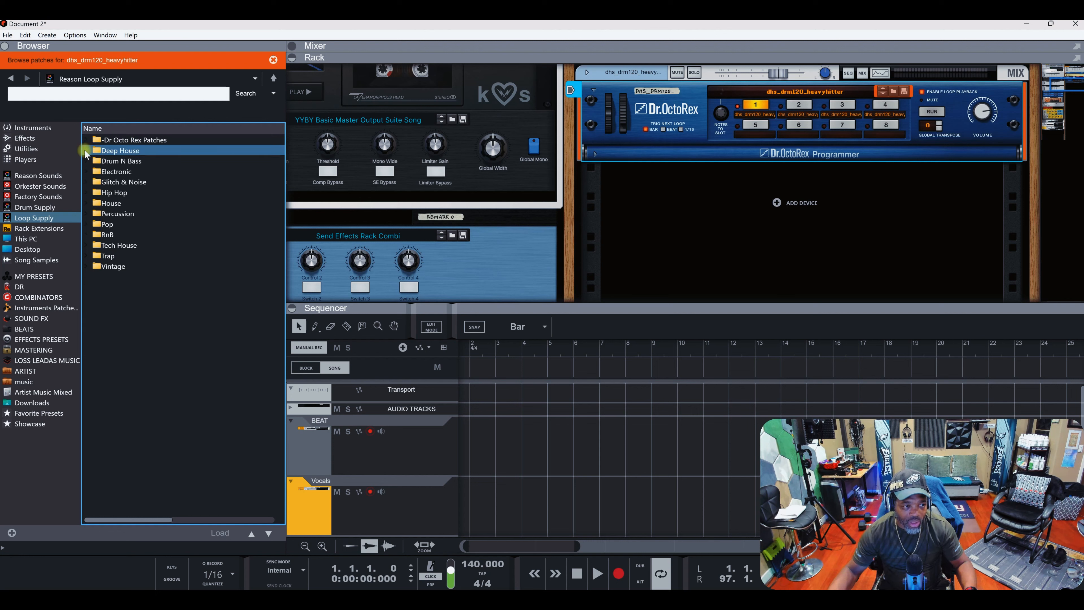
- Expand the Loop Supply's main Deep House folder, audition loops such as ny_drm120_closer_ful.rx2, and collapse the folder
{"action": "left_click", "coordinate": [86, 151]}
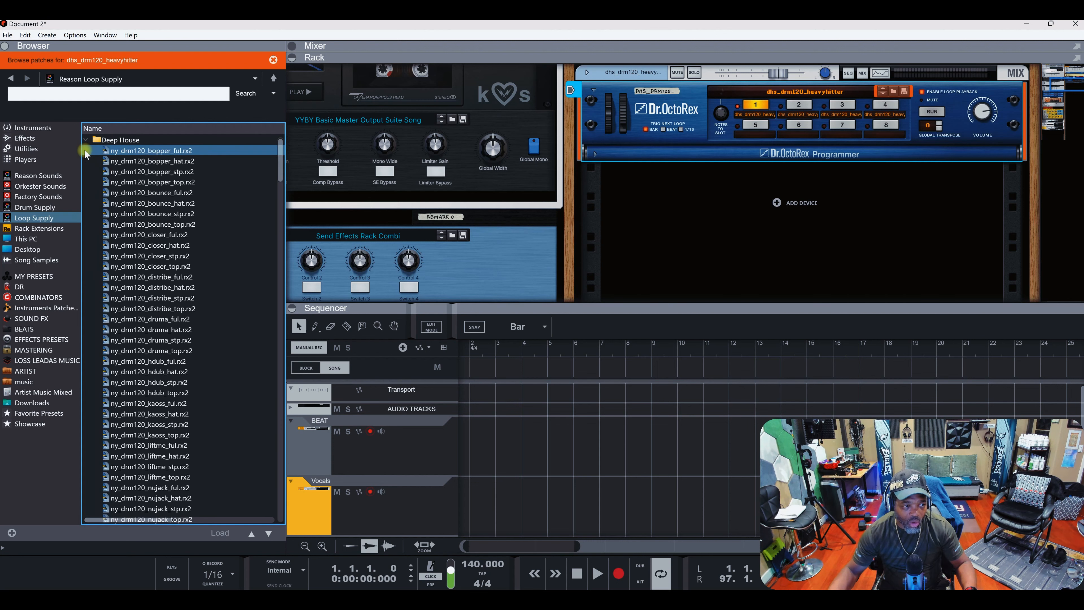
{"action": "left_click", "coordinate": [119, 162]}
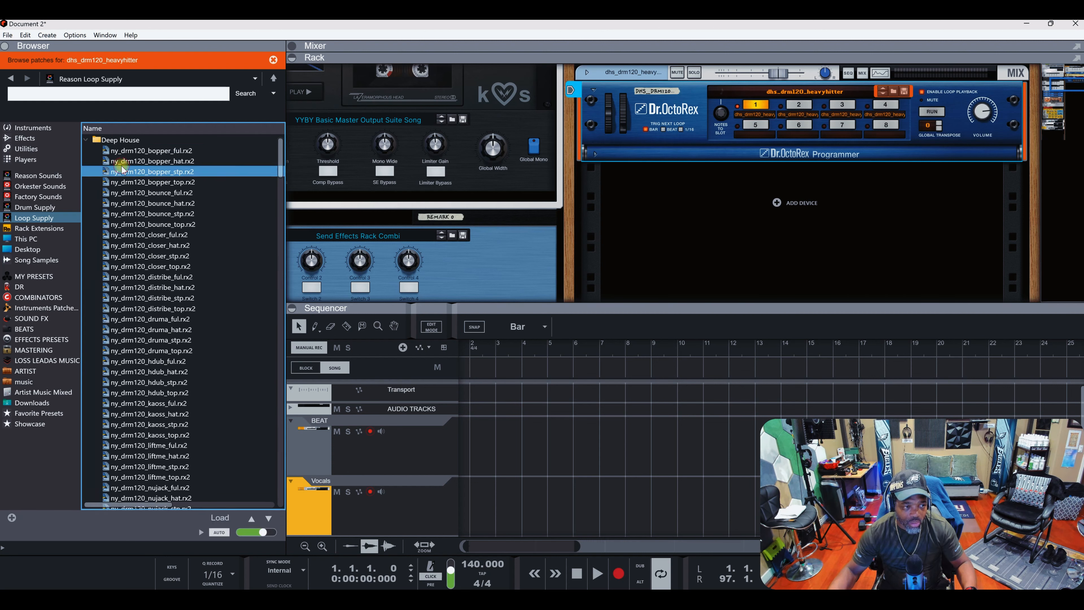
{"action": "left_click", "coordinate": [141, 238]}
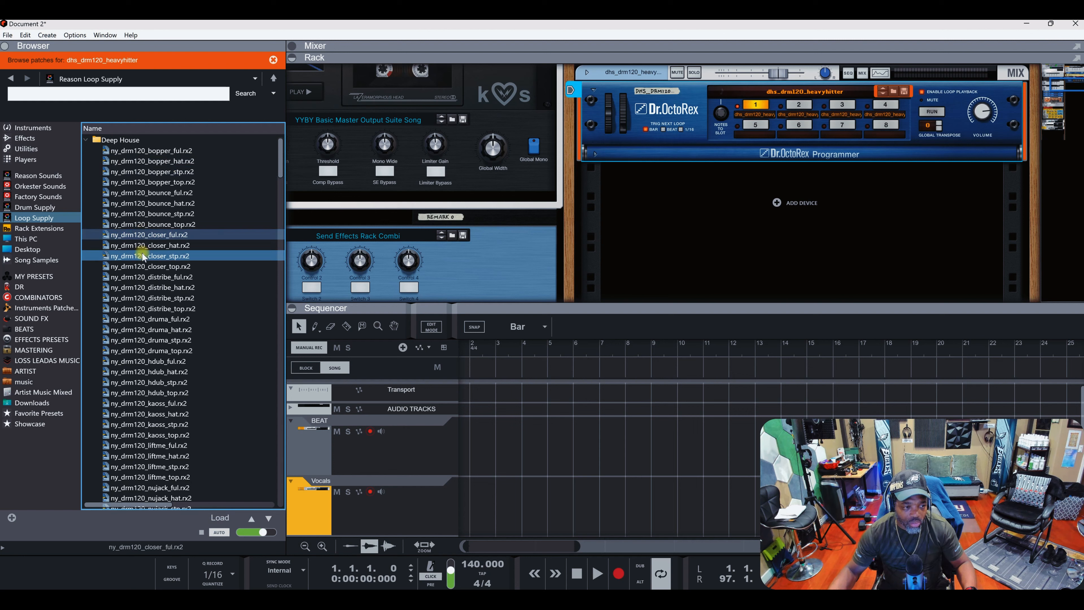
{"action": "left_click", "coordinate": [143, 257]}
{"action": "left_click", "coordinate": [87, 141]}
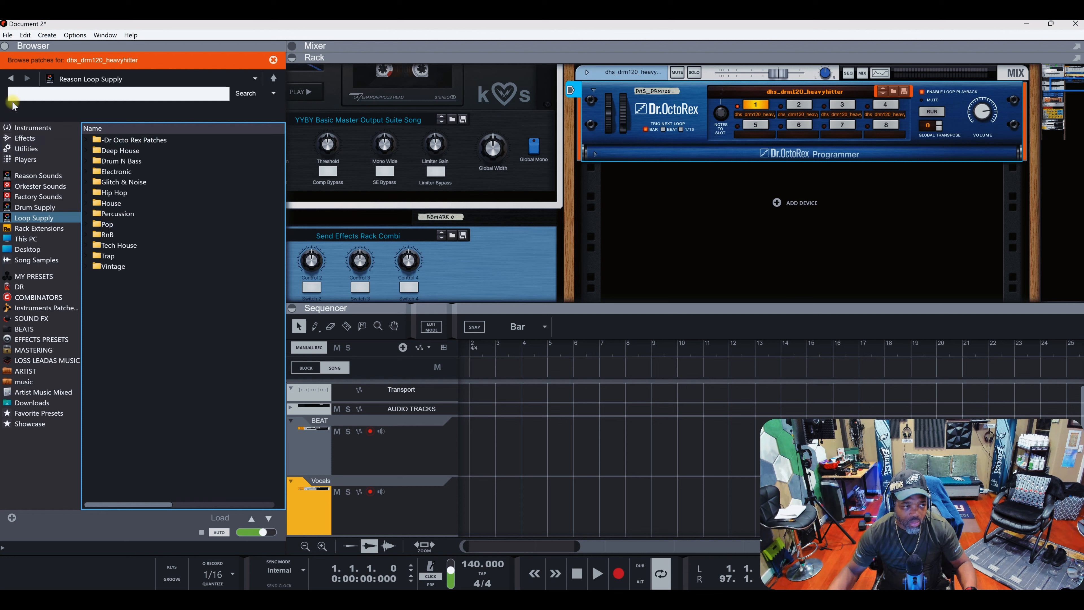
- Revisit the Drum Supply, open Rack Extensions, and look through device folders such as Beat Map, Algoritm FM Synthesizer and Complex-1 Modular Synthesizer
{"action": "left_click", "coordinate": [35, 207]}
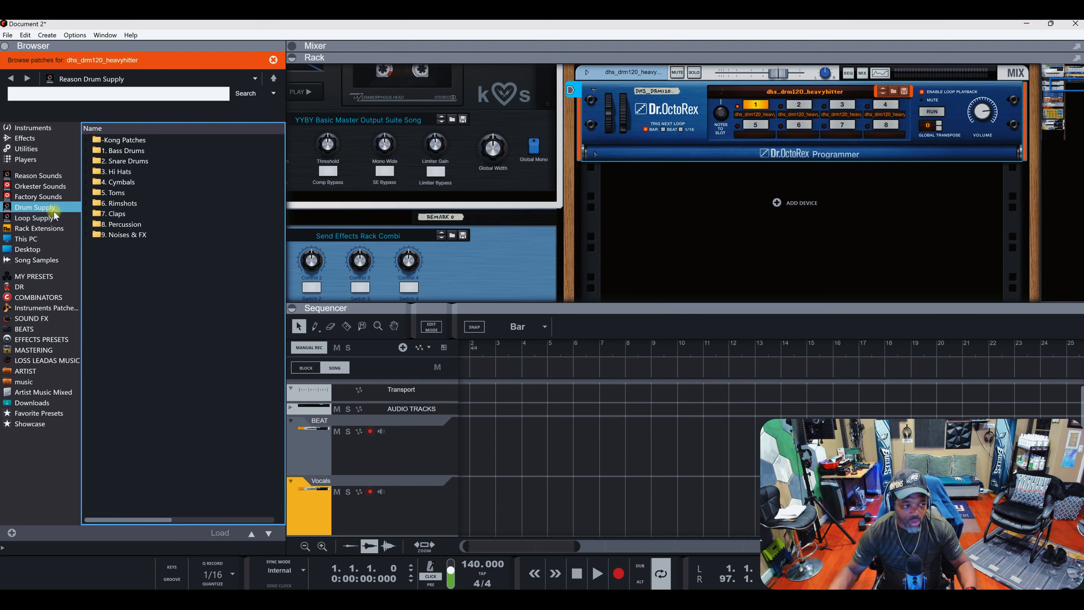
{"action": "left_click", "coordinate": [48, 229]}
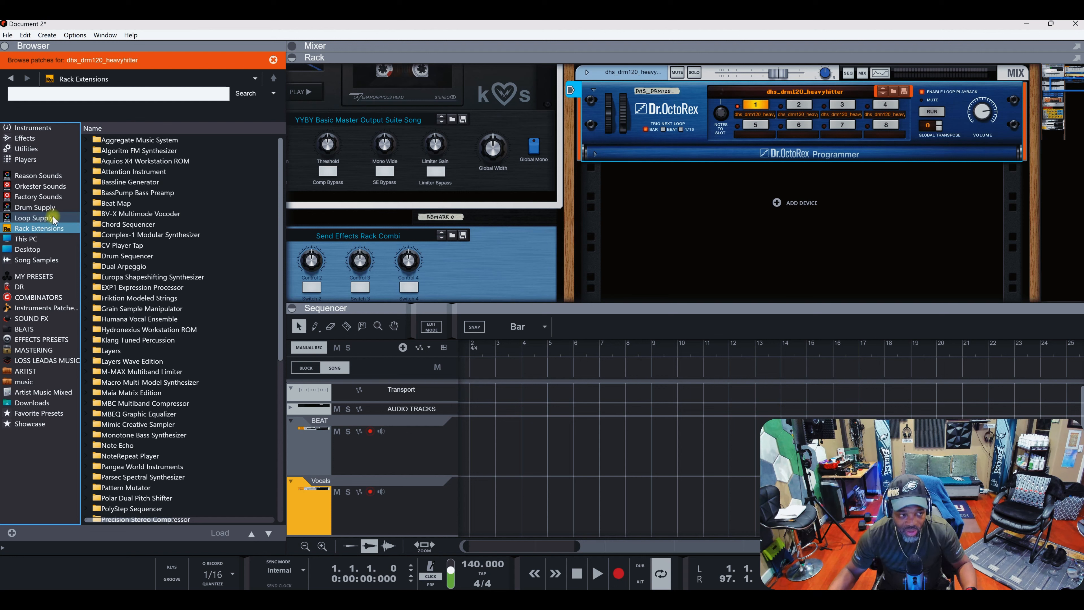
{"action": "left_click", "coordinate": [130, 173]}
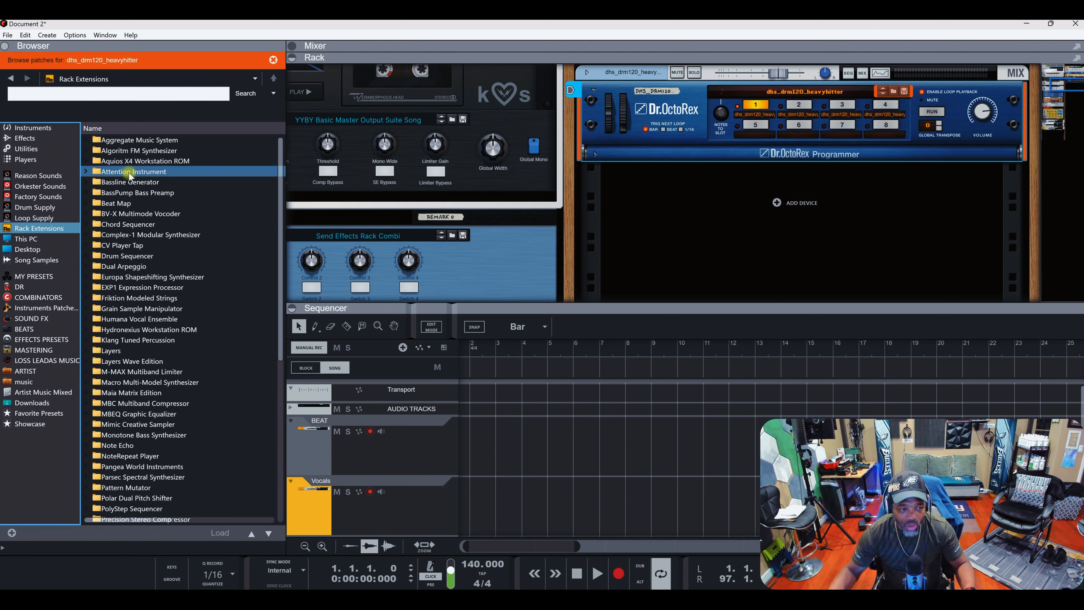
{"action": "left_click", "coordinate": [136, 182]}
{"action": "left_click", "coordinate": [134, 194]}
{"action": "left_click", "coordinate": [133, 204]}
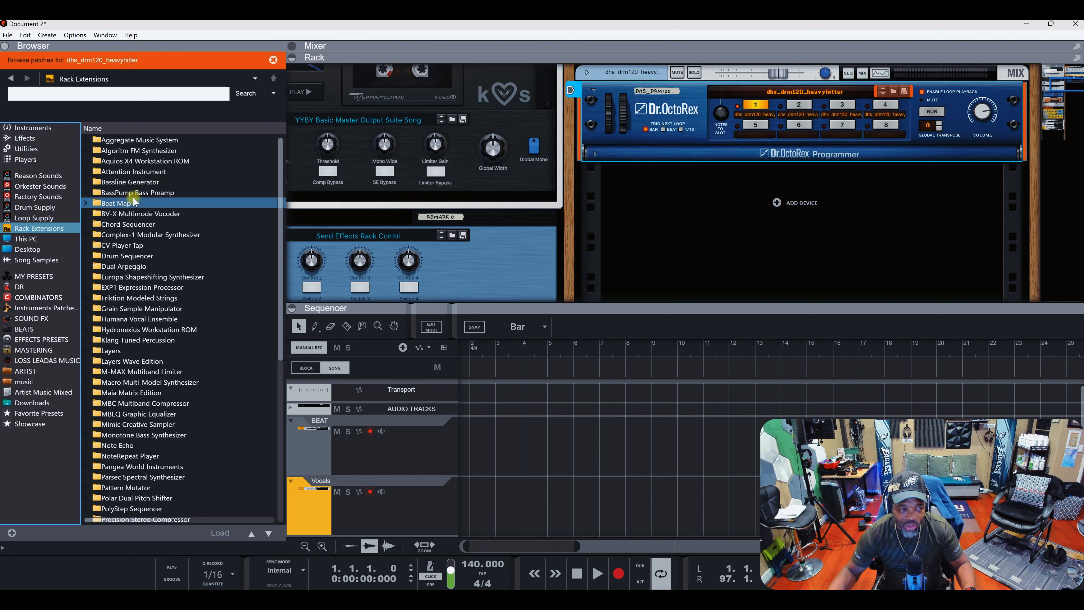
{"action": "left_click", "coordinate": [130, 163]}
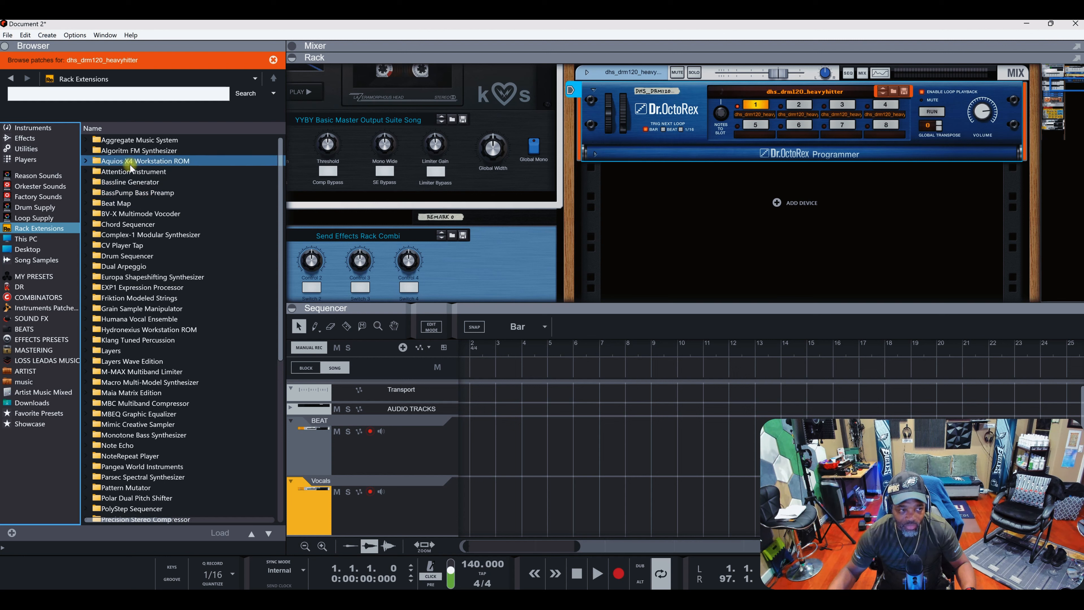
{"action": "left_click", "coordinate": [124, 152]}
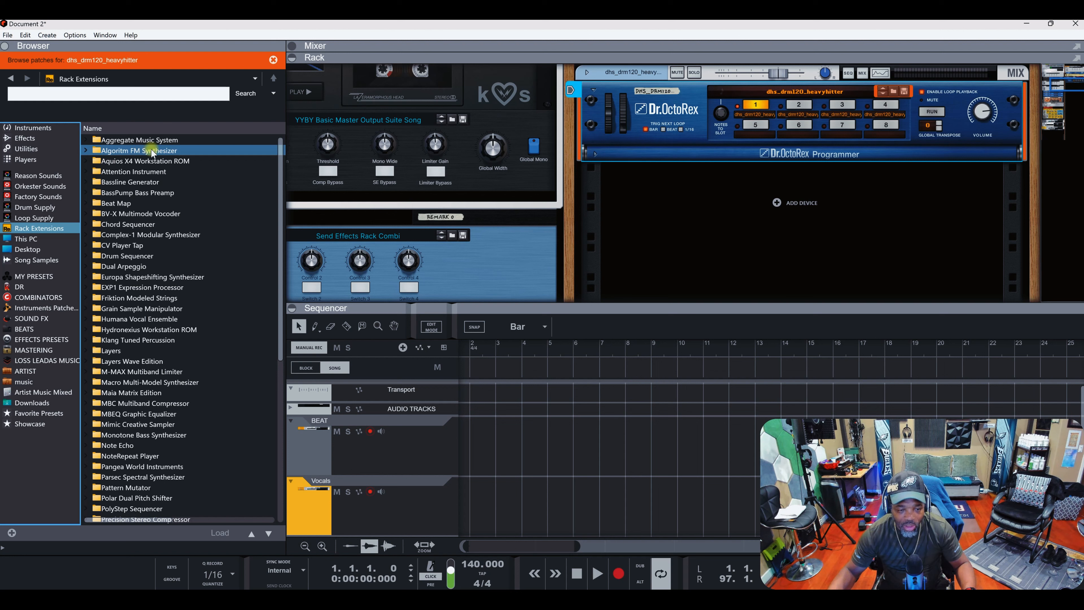
{"action": "left_click", "coordinate": [144, 236]}
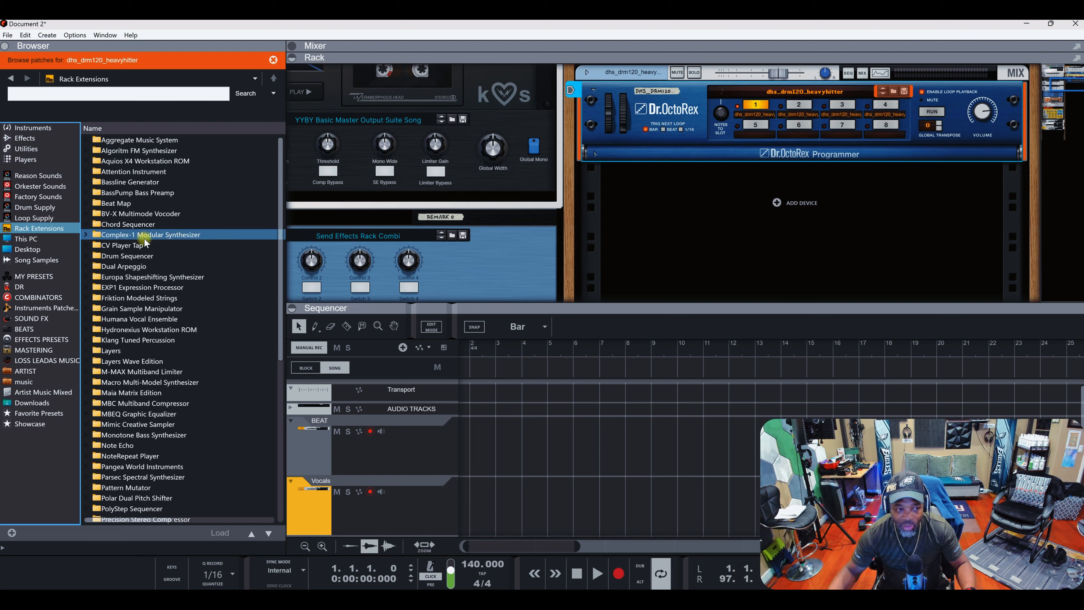
{"action": "left_click", "coordinate": [143, 297]}
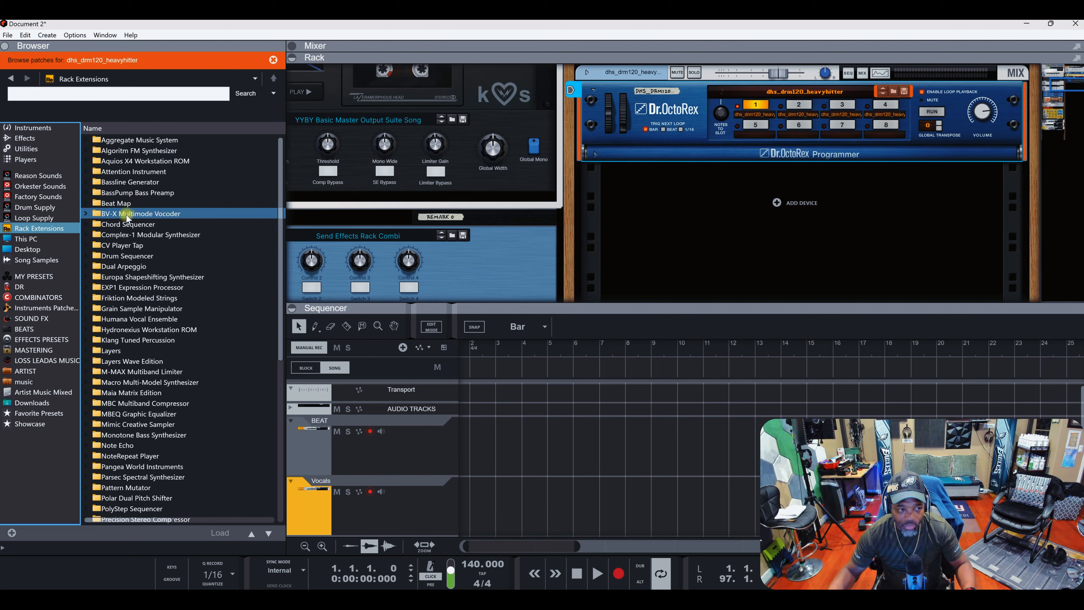
{"action": "left_click", "coordinate": [128, 225]}
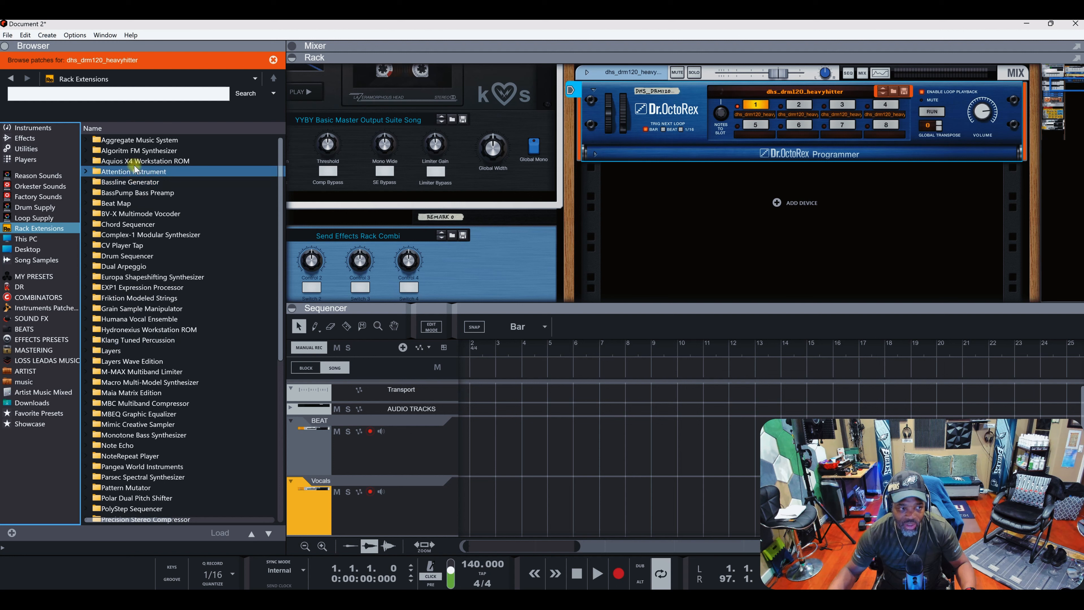
- Create a Layers device in the rack from Choir of the Shard.repatch in the 4 Pads subfolder of Layers
{"action": "left_click", "coordinate": [86, 143]}
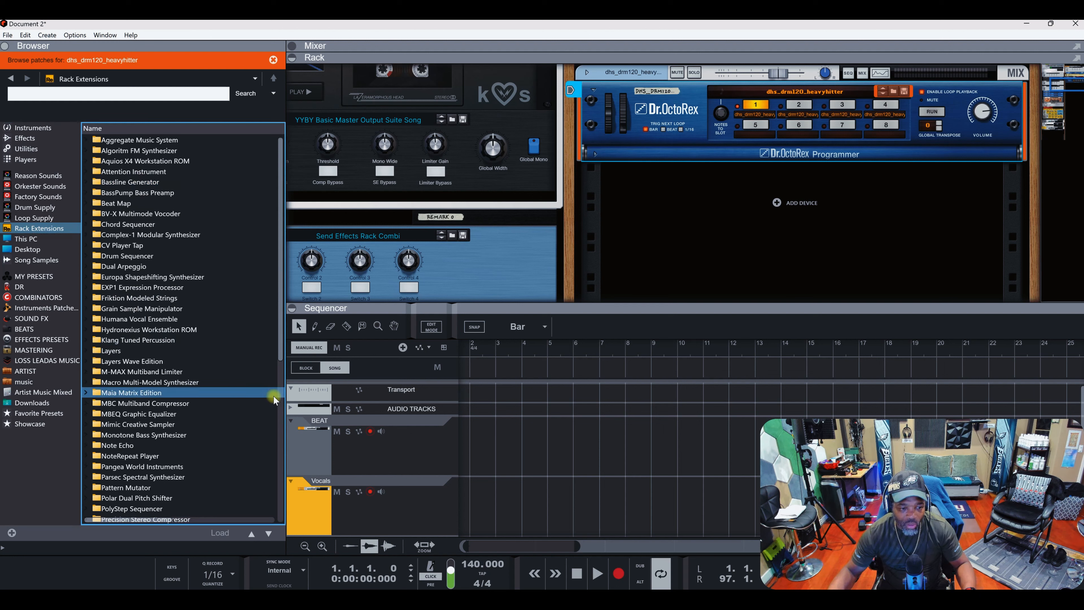
{"action": "left_click", "coordinate": [410, 506]}
{"action": "left_click", "coordinate": [87, 350]}
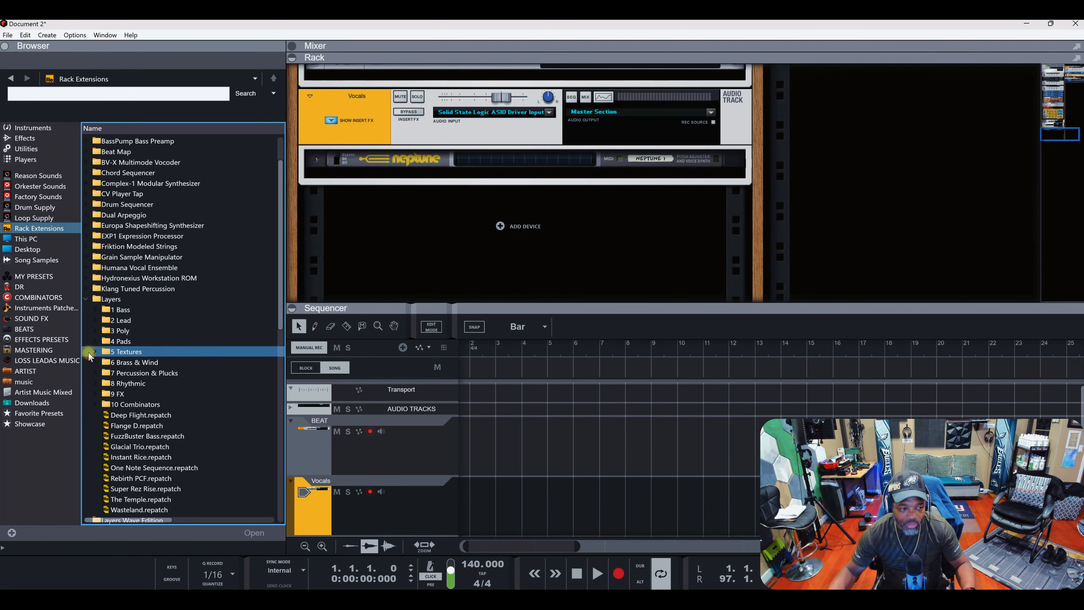
{"action": "left_click", "coordinate": [128, 300]}
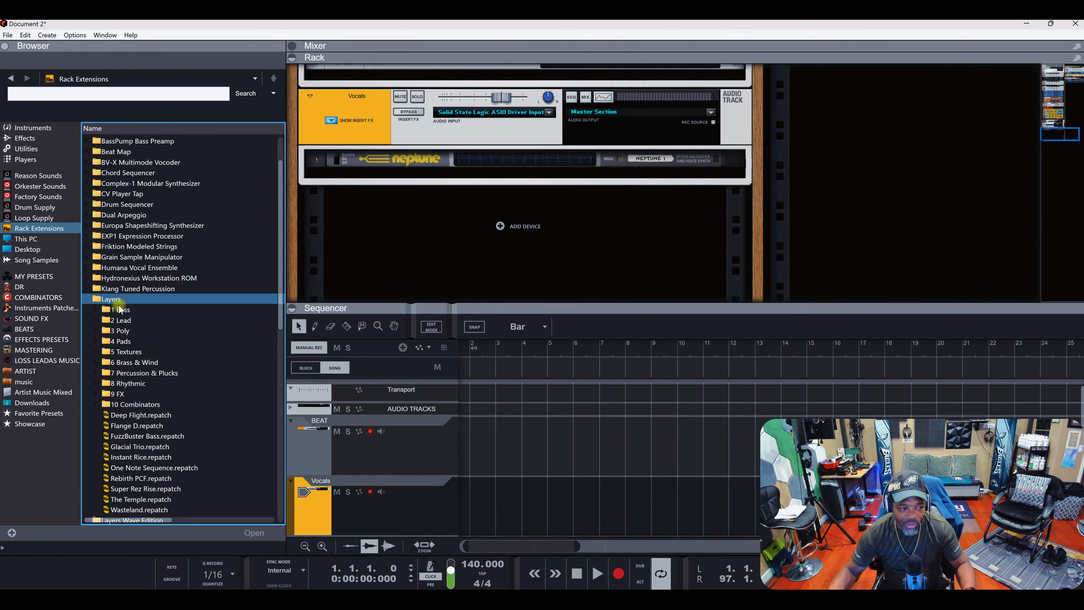
{"action": "left_click", "coordinate": [97, 341]}
{"action": "left_click", "coordinate": [96, 341]}
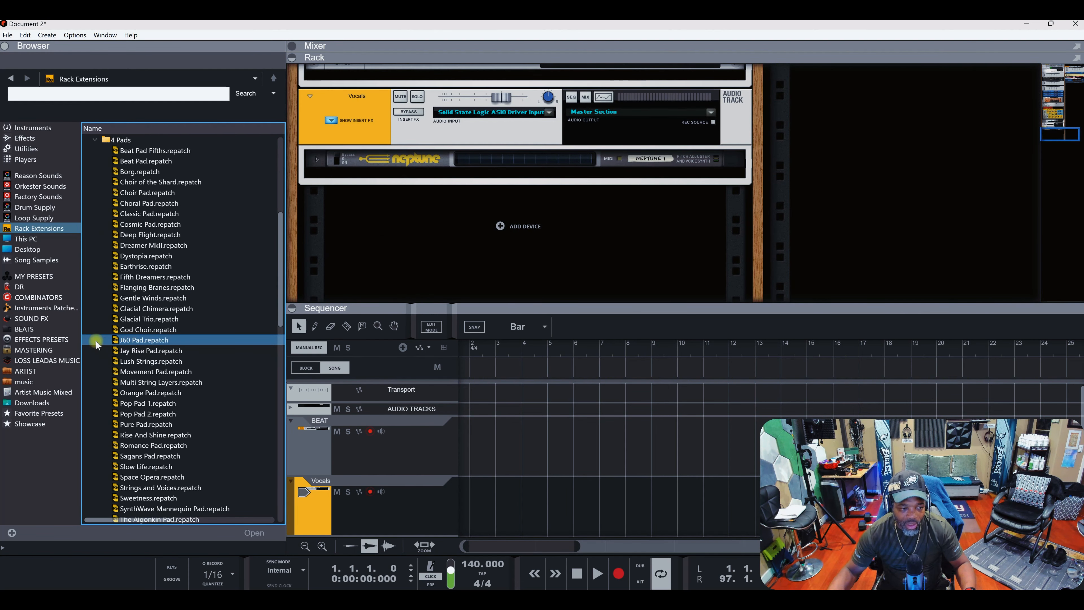
{"action": "left_click_drag", "start_coordinate": [128, 182], "coordinate": [370, 214]}
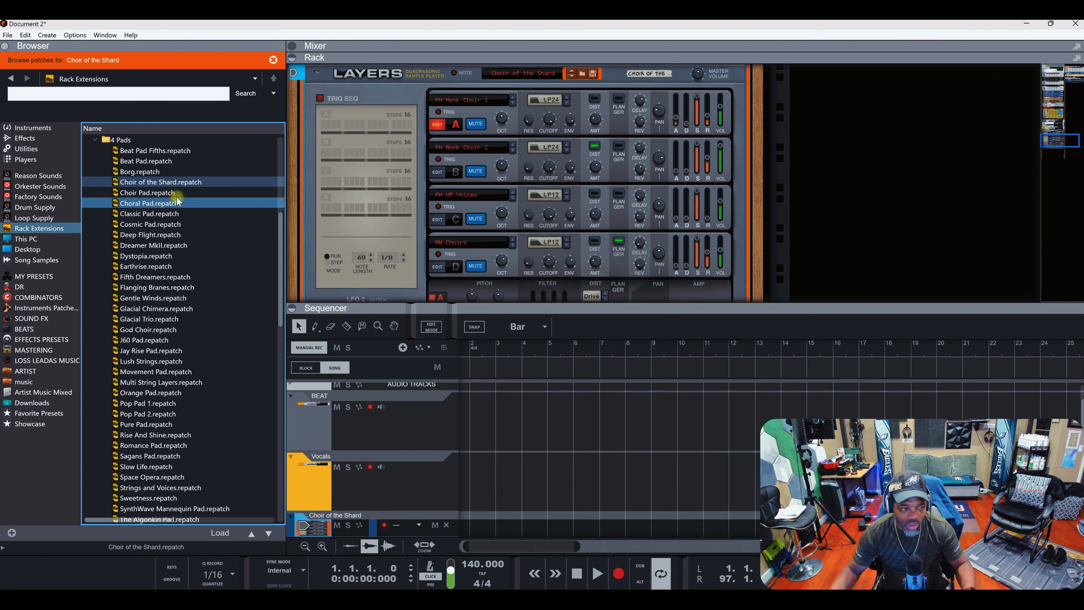
- Collapse 4 Pads and Layers, and look through the remaining Rack Extensions folders, such as Softube Amp and Softube Bass Amp
{"action": "left_click", "coordinate": [95, 140]}
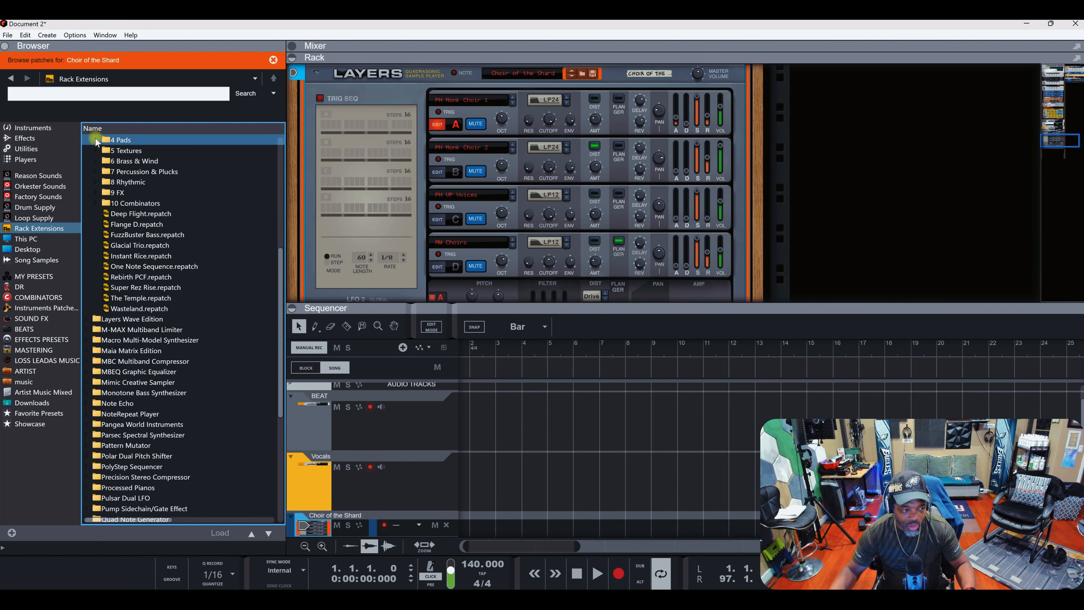
{"action": "left_click", "coordinate": [86, 204]}
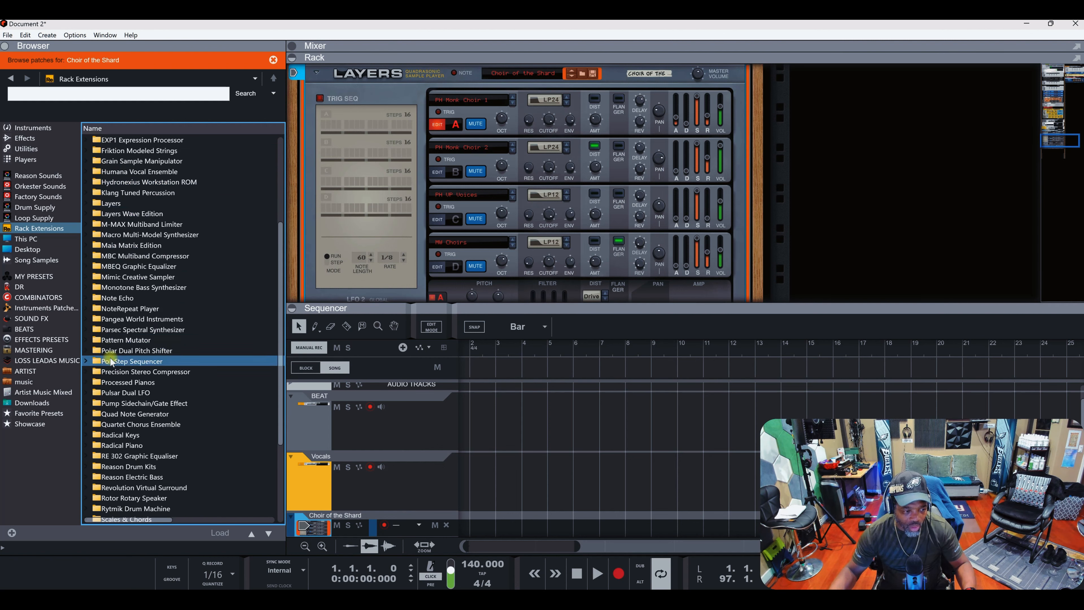
{"action": "scroll", "coordinate": [113, 367], "scroll_direction": "down", "scroll_amount": 4}
{"action": "scroll", "coordinate": [112, 366], "scroll_direction": "down", "scroll_amount": 1}
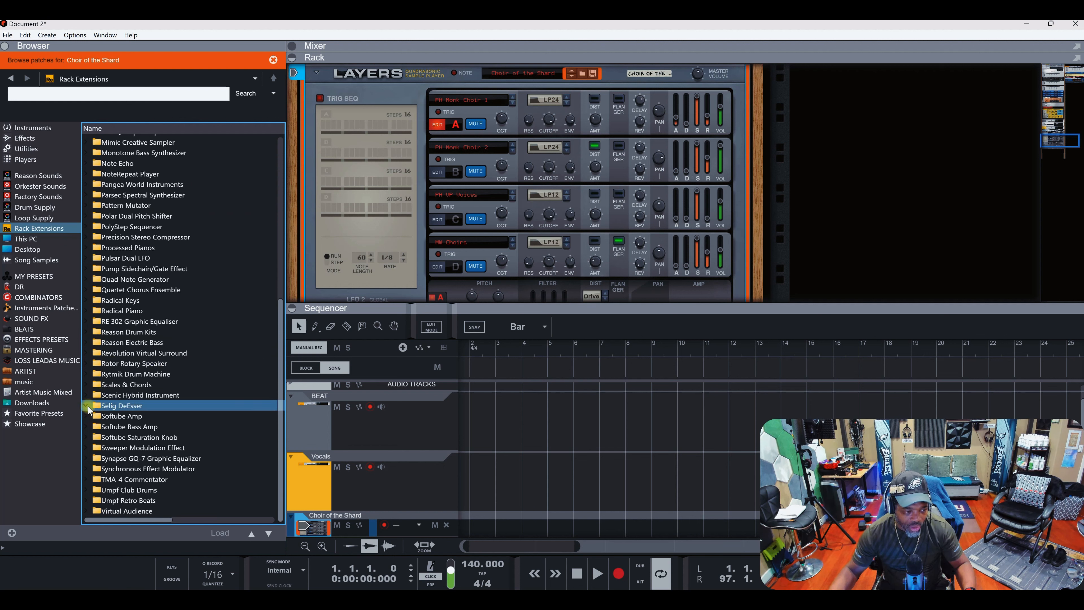
{"action": "left_click", "coordinate": [86, 416]}
{"action": "left_click", "coordinate": [86, 416]}
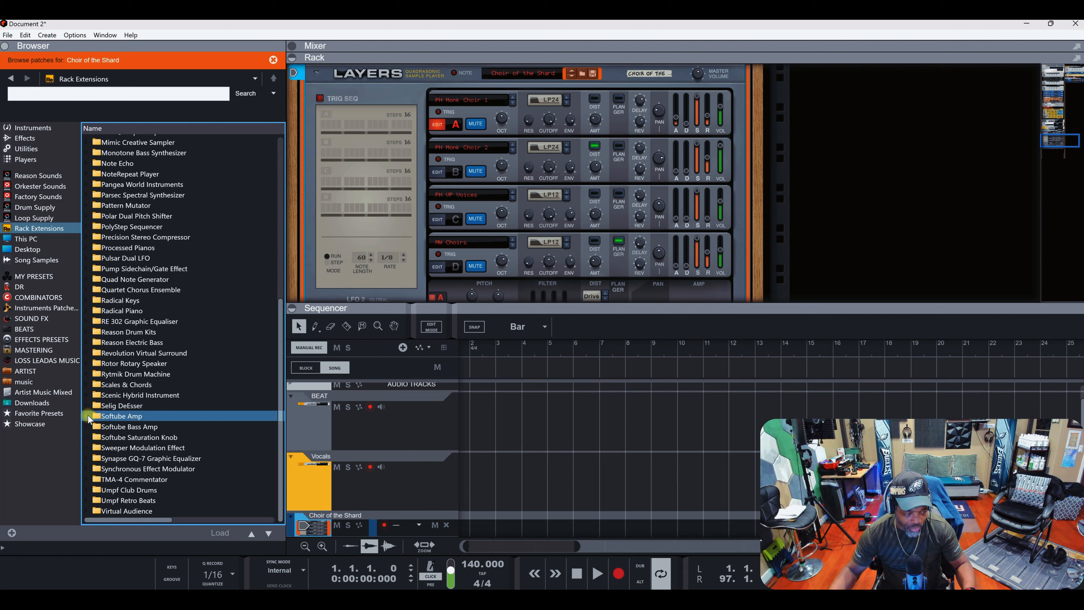
{"action": "left_click", "coordinate": [87, 427]}
{"action": "left_click", "coordinate": [87, 427]}
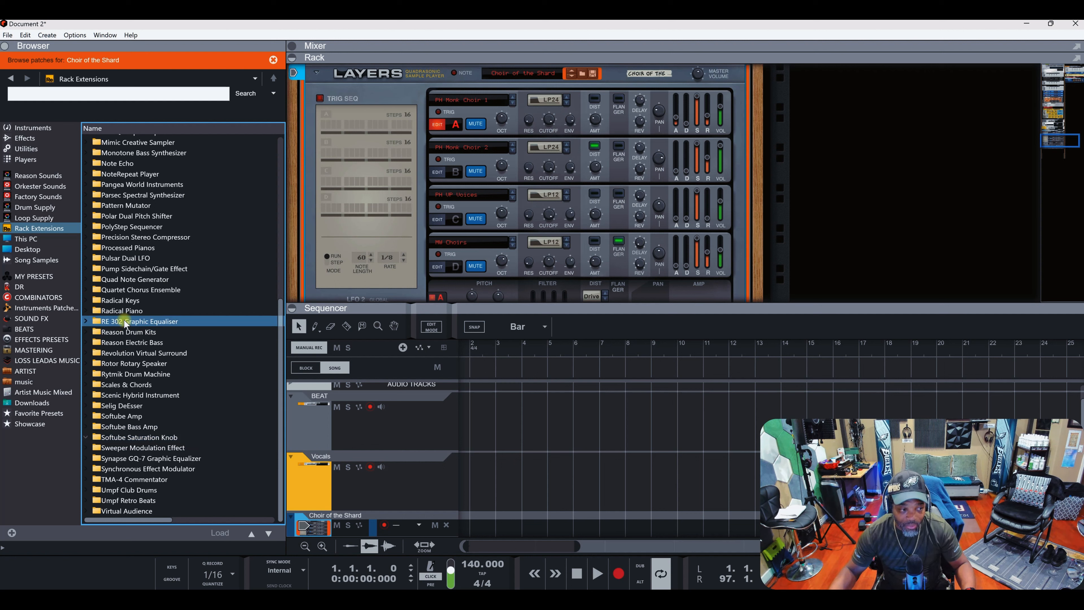
- Open the DR location and load Celesta.sxt from the TRX VSL Opus 1 Mallets & Bells ReFill, collapsing that ReFill
{"action": "left_click", "coordinate": [23, 286]}
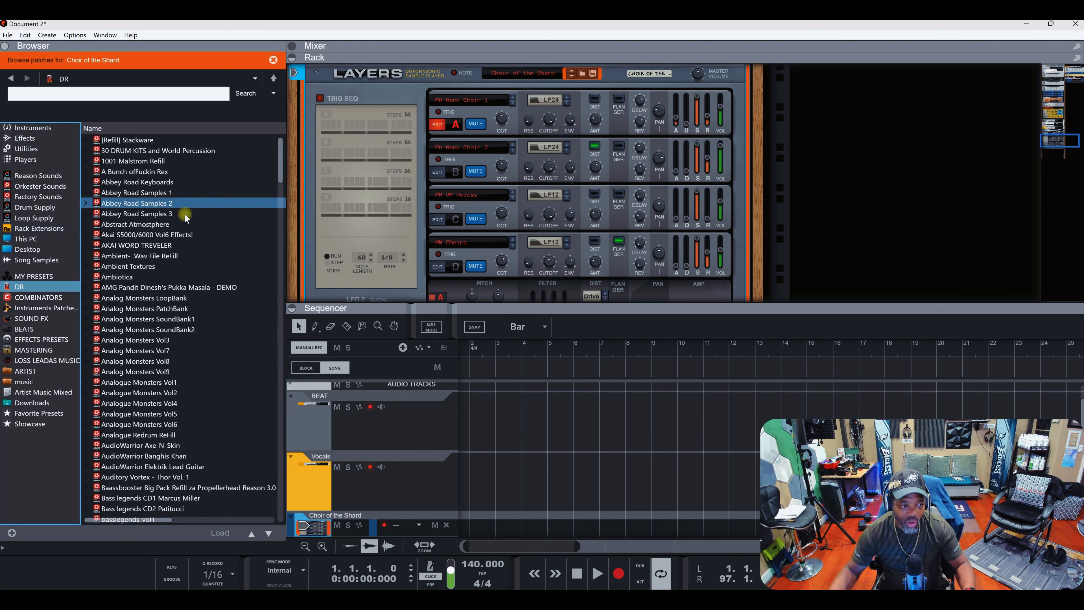
{"action": "left_click_drag", "start_coordinate": [282, 159], "coordinate": [279, 511]}
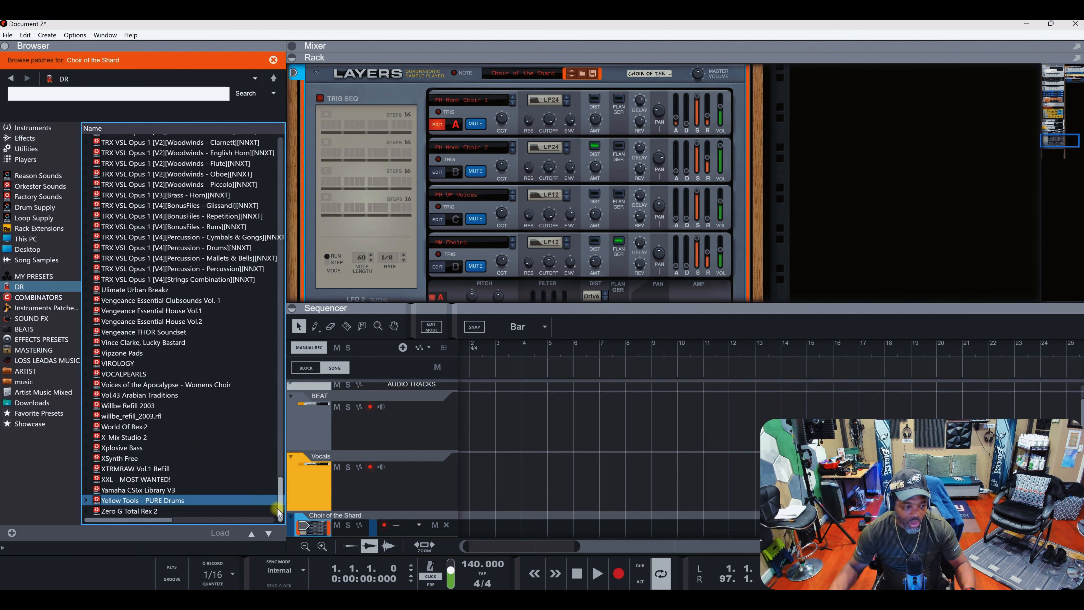
{"action": "left_click", "coordinate": [86, 259]}
{"action": "left_click", "coordinate": [127, 279]}
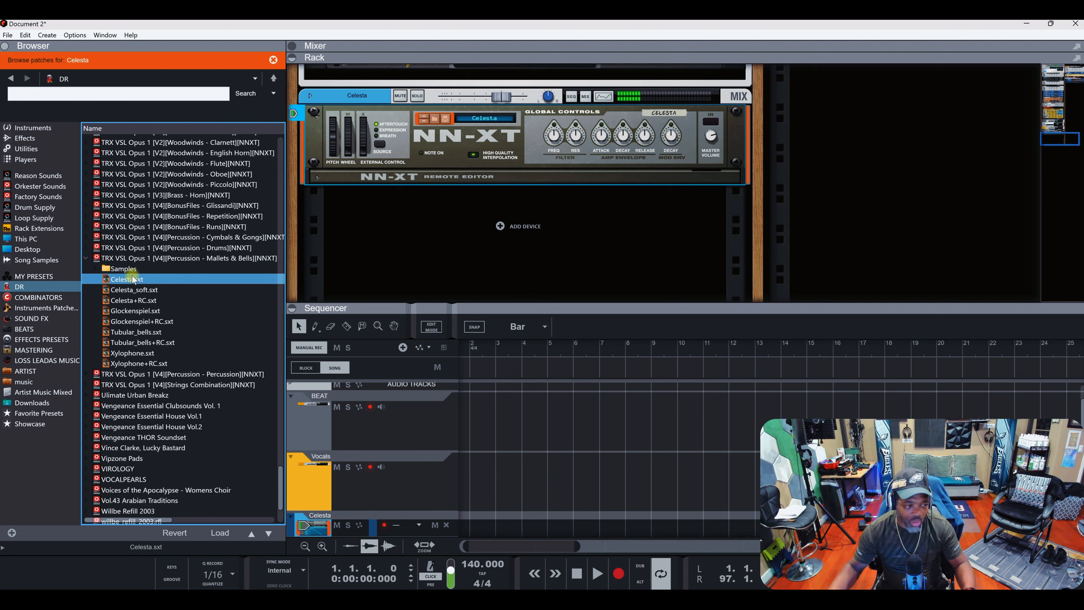
{"action": "left_click", "coordinate": [93, 258]}
{"action": "left_click", "coordinate": [87, 258]}
- Look back through the DR ReFills and check the contents of Textural Guitars, Vol 1
{"action": "left_click", "coordinate": [108, 289]}
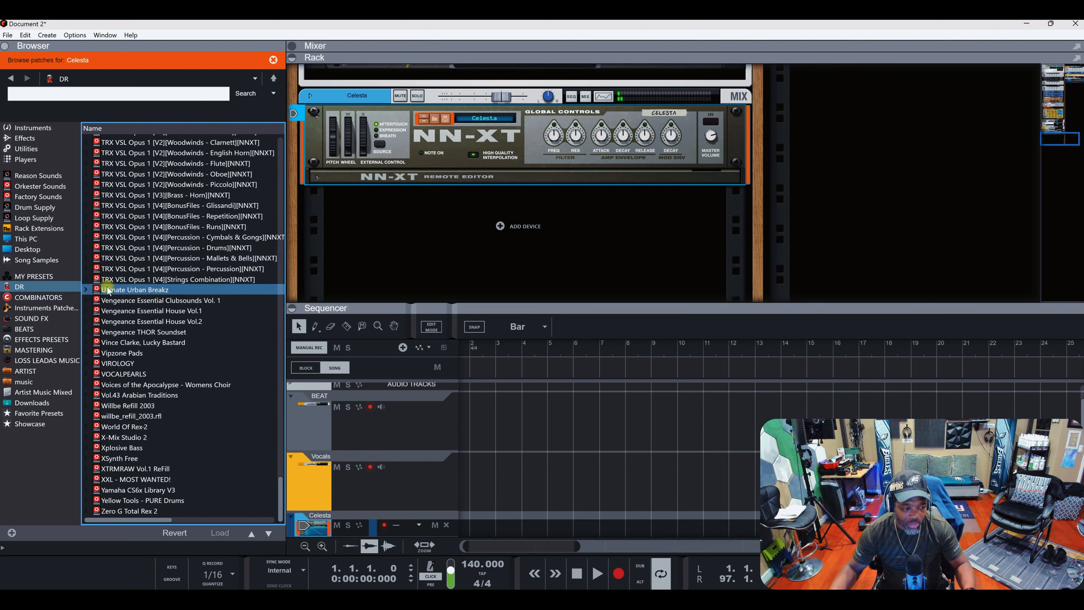
{"action": "scroll", "coordinate": [109, 290], "scroll_direction": "up", "scroll_amount": 9}
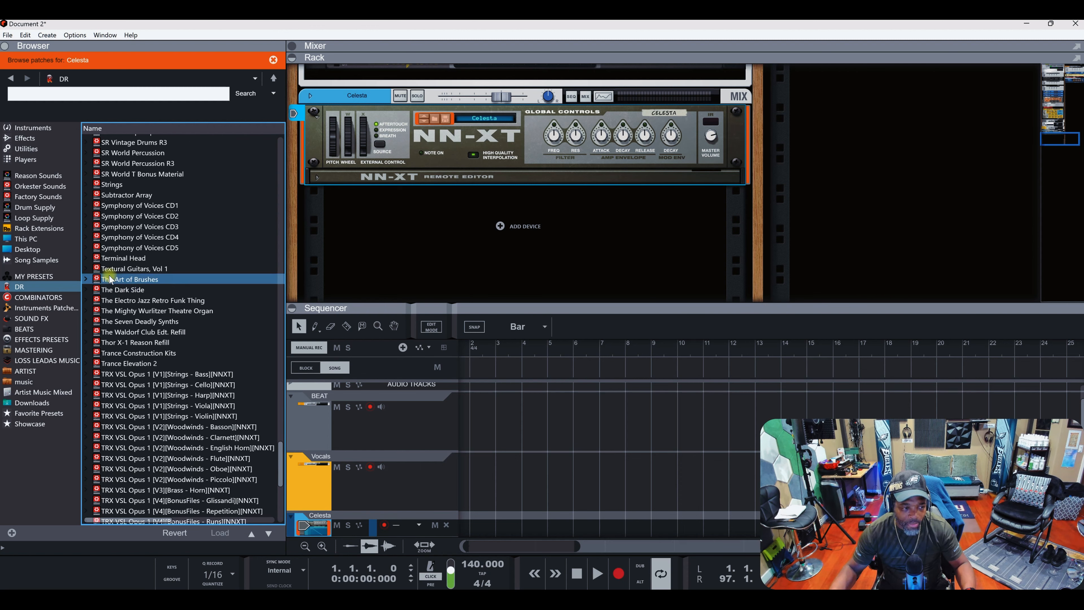
{"action": "left_click", "coordinate": [87, 269]}
{"action": "left_click", "coordinate": [86, 269]}
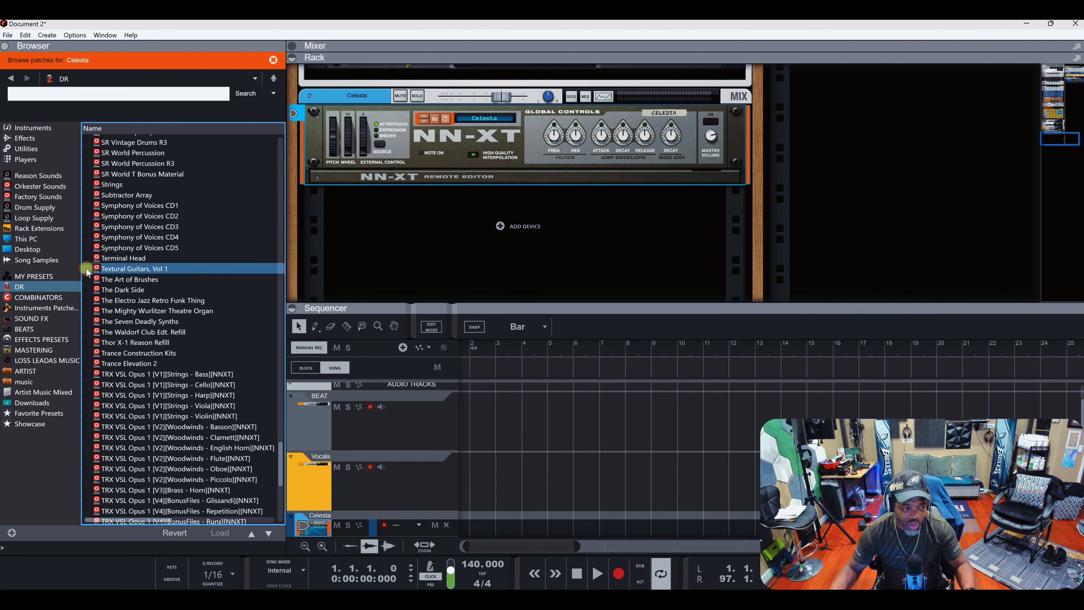
- Audition loops such as 102_TH1.REX in Terminal Head's Terminalhead (Rex) Chops subfolder, and collapse Chops
{"action": "left_click", "coordinate": [120, 258]}
{"action": "left_click", "coordinate": [86, 258]}
{"action": "left_click", "coordinate": [109, 268]}
{"action": "double_click", "coordinate": [110, 268]}
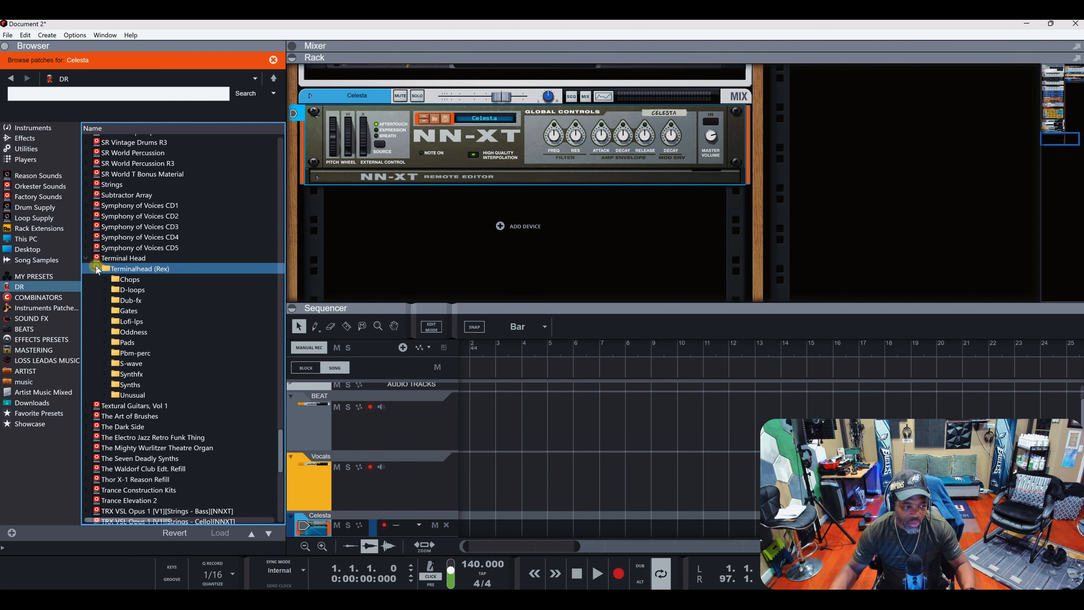
{"action": "left_click", "coordinate": [115, 279]}
{"action": "double_click", "coordinate": [110, 280]}
{"action": "scroll", "coordinate": [133, 290], "scroll_direction": "down", "scroll_amount": 1}
{"action": "left_click", "coordinate": [134, 289]}
{"action": "left_click", "coordinate": [144, 320]}
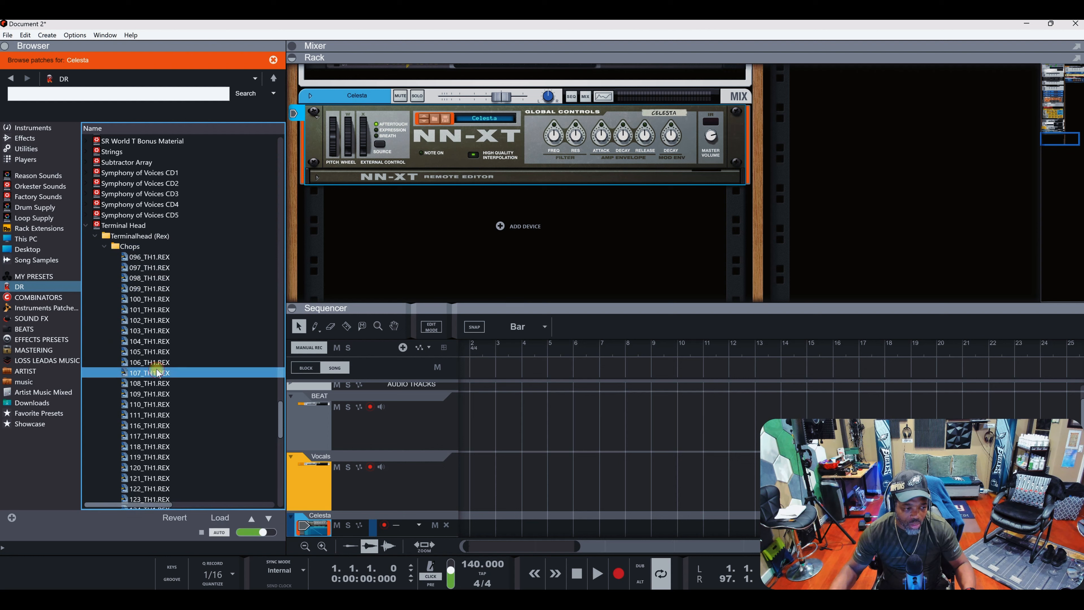
{"action": "left_click", "coordinate": [108, 246]}
{"action": "left_click", "coordinate": [103, 246]}
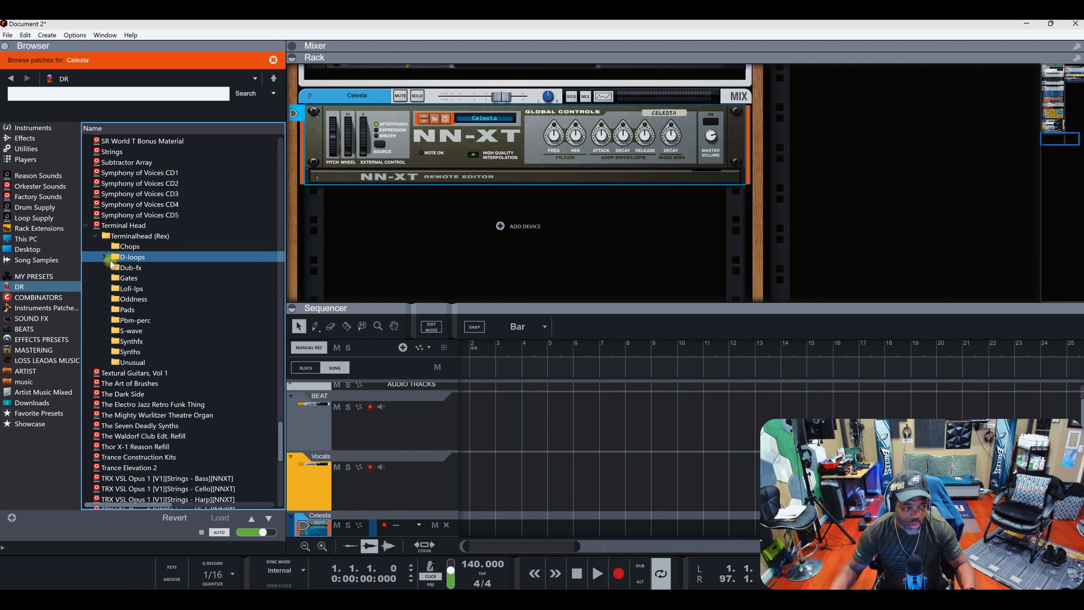
- Audition several loops in other Terminalhead (Rex) subfolders such as Dub-fx
{"action": "left_click", "coordinate": [105, 268]}
{"action": "left_click", "coordinate": [137, 287]}
{"action": "left_click", "coordinate": [152, 361]}
{"action": "left_click", "coordinate": [154, 413]}
{"action": "left_click", "coordinate": [156, 436]}
{"action": "left_click", "coordinate": [145, 298]}
{"action": "left_click", "coordinate": [150, 224]}
{"action": "left_click", "coordinate": [151, 202]}
{"action": "left_click", "coordinate": [105, 140]}
{"action": "scroll", "coordinate": [105, 142], "scroll_direction": "up", "scroll_amount": 3}
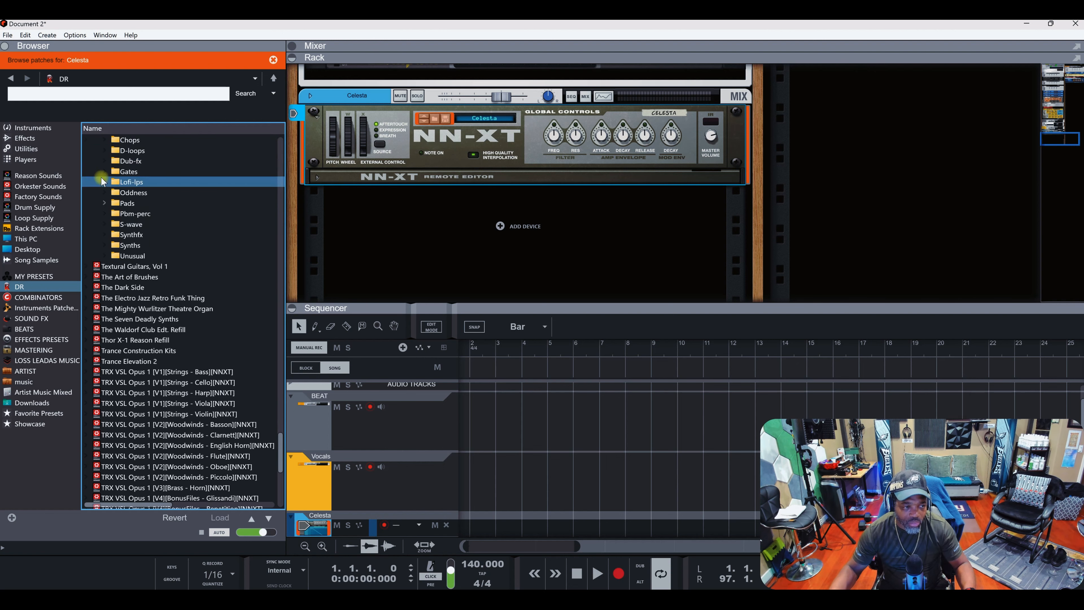
- Collapse the Terminal Head ReFill and stop the transport and the browser's loop preview
{"action": "left_click", "coordinate": [85, 224]}
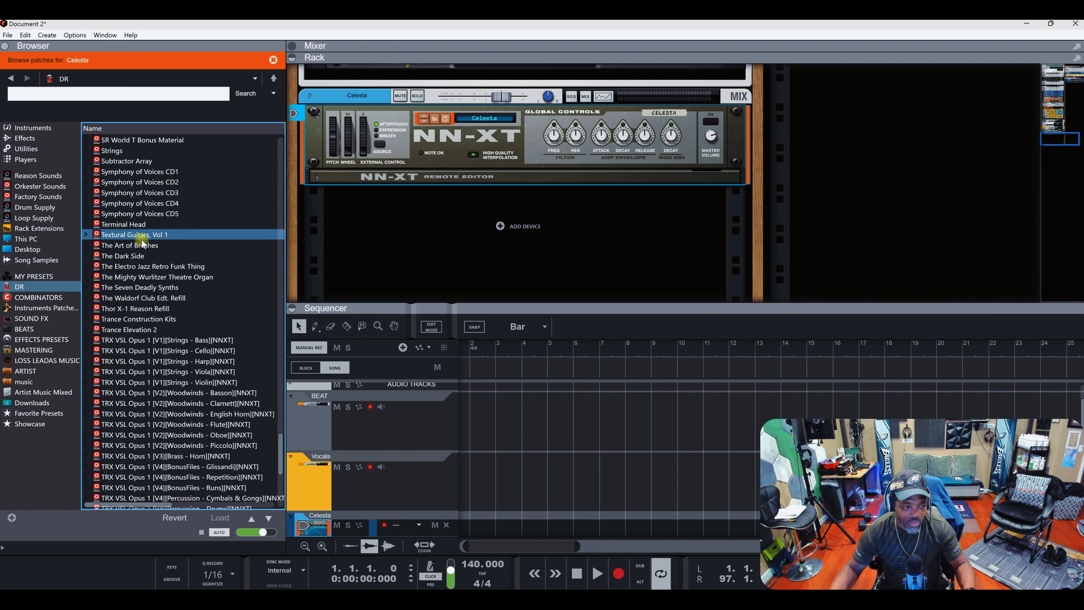
{"action": "left_click", "coordinate": [576, 574]}
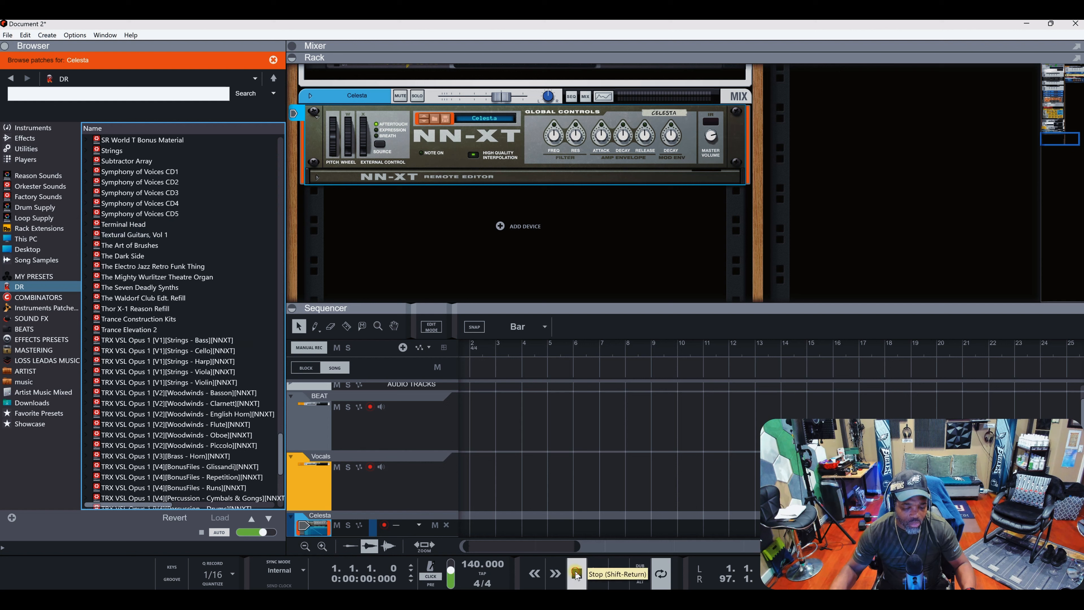
{"action": "left_click", "coordinate": [202, 532]}
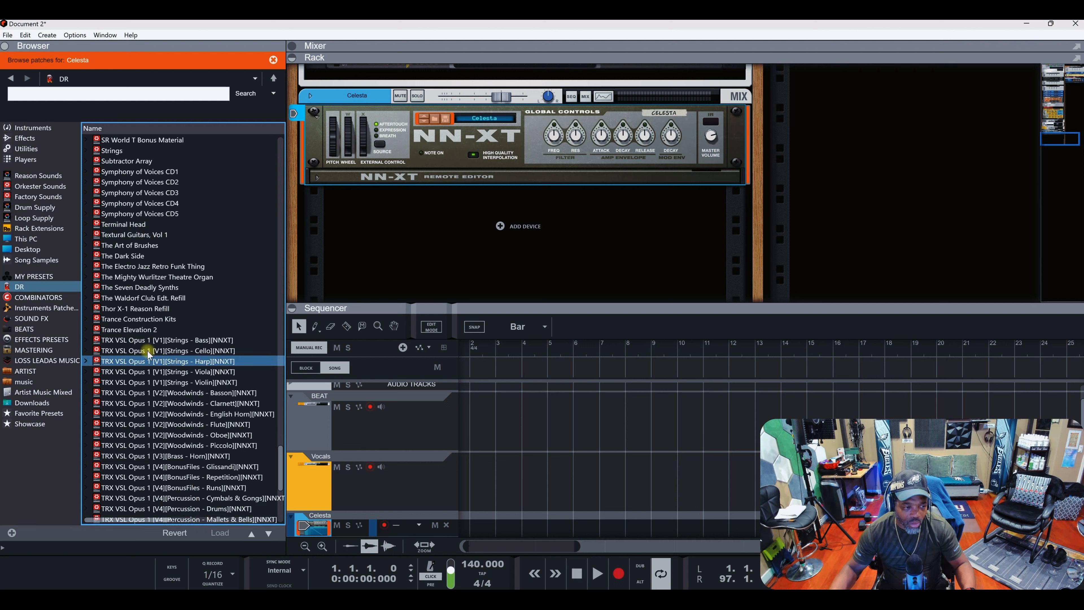
- Load BASS RACK.cmb from the Custom Combi's folder of The Seven Deadly Synths into the selected rack device
{"action": "left_click", "coordinate": [89, 288]}
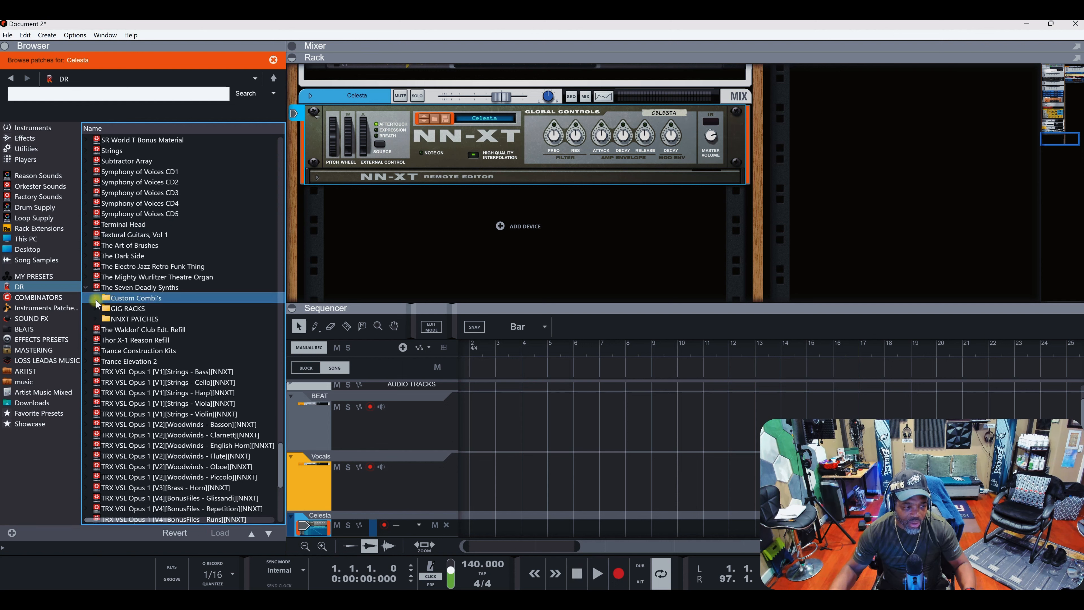
{"action": "left_click", "coordinate": [95, 298]}
{"action": "left_click", "coordinate": [138, 308]}
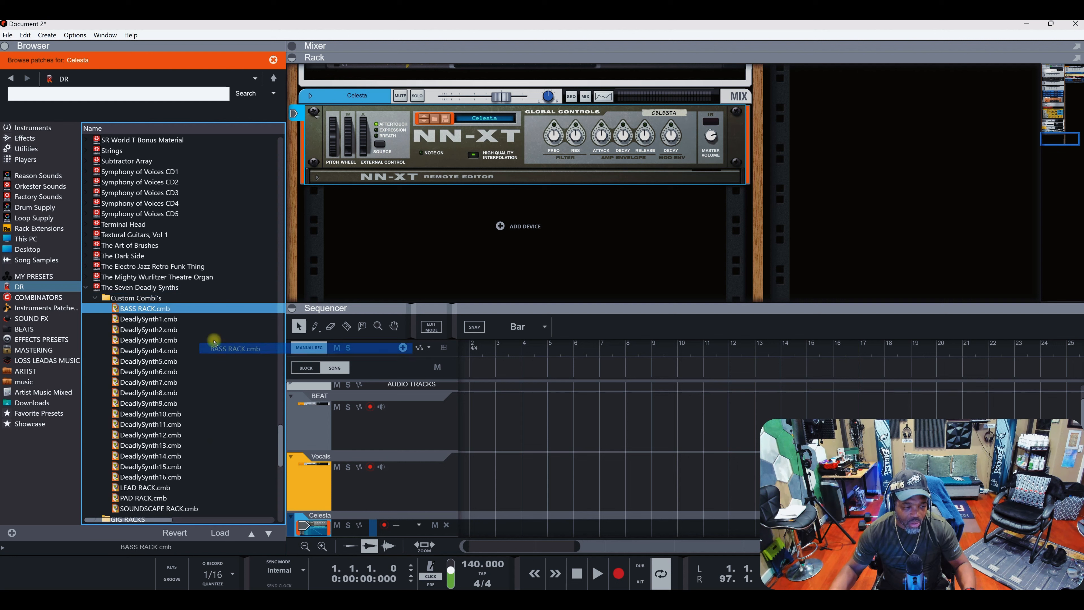
{"action": "double_click", "coordinate": [134, 309]}
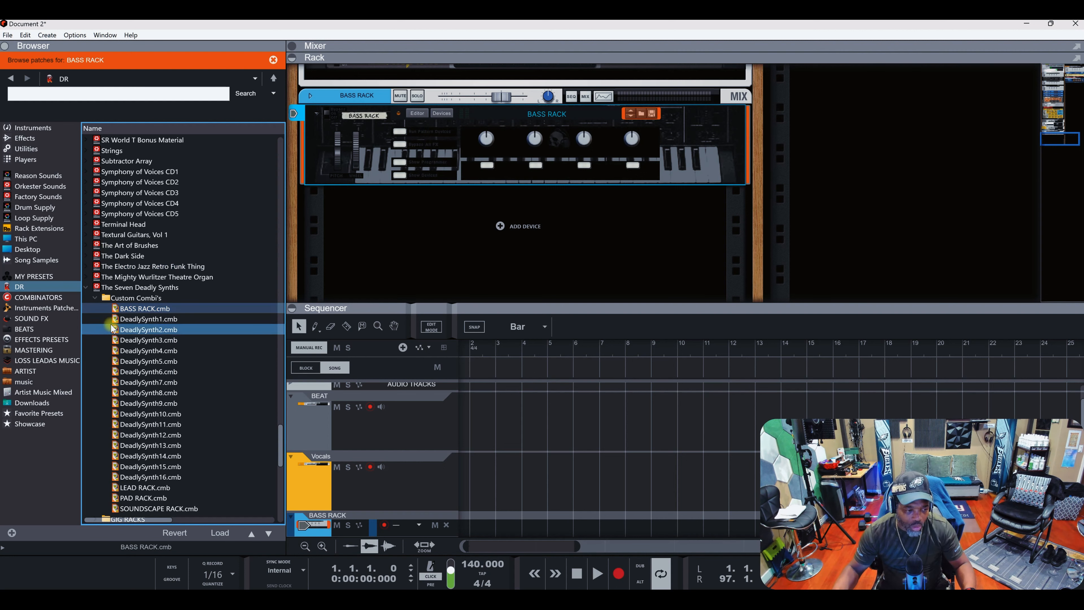
- Load DeadlySynth4.cmb followed by DeadlySynth5.cmb into the Combinator, and collapse The Seven Deadly Synths
{"action": "left_click", "coordinate": [142, 350]}
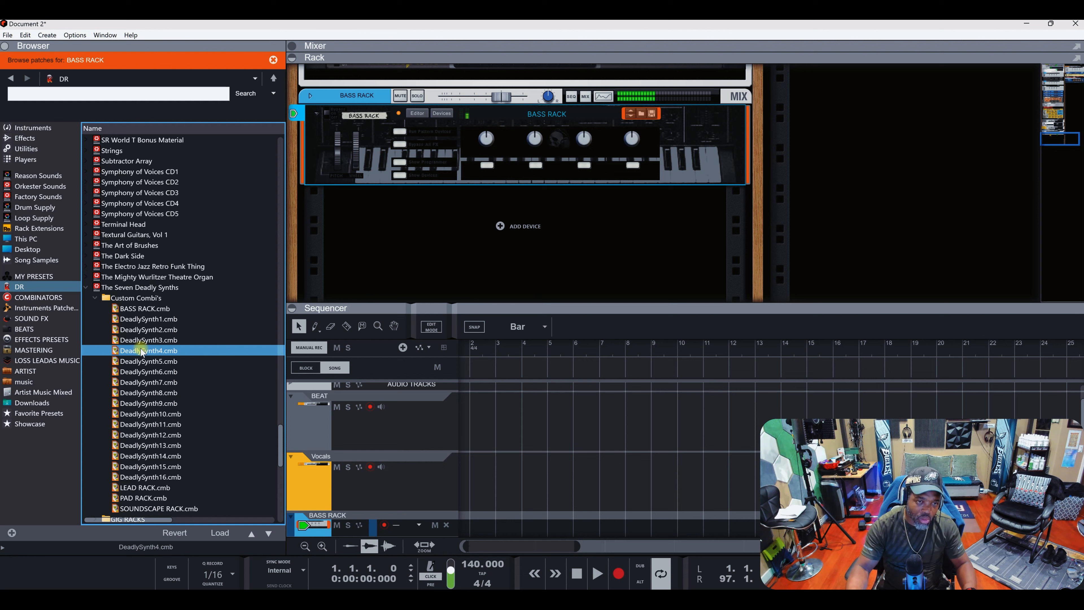
{"action": "double_click", "coordinate": [142, 351]}
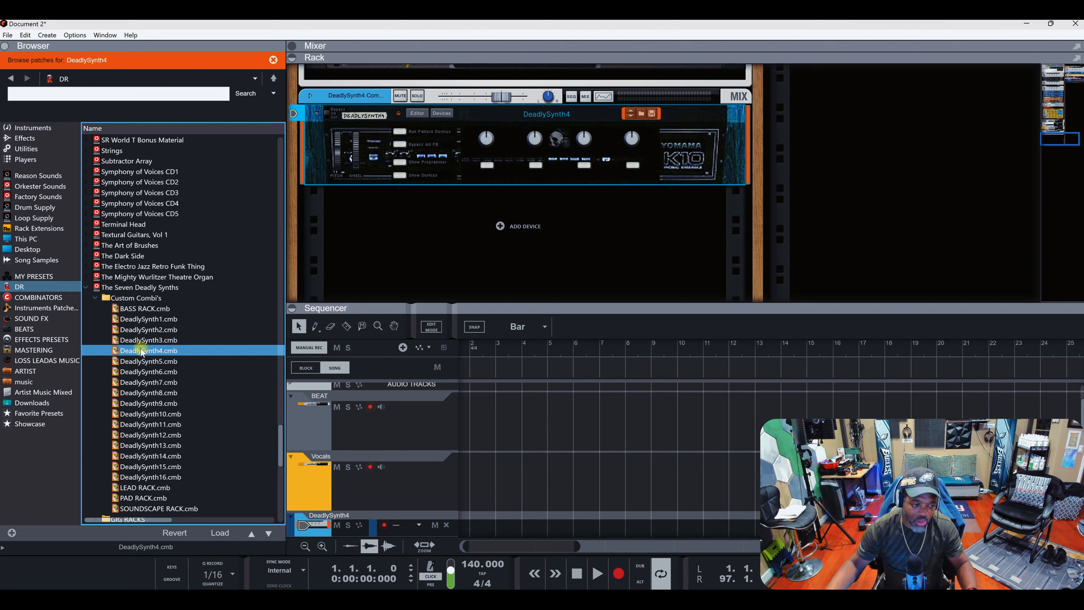
{"action": "left_click", "coordinate": [150, 361]}
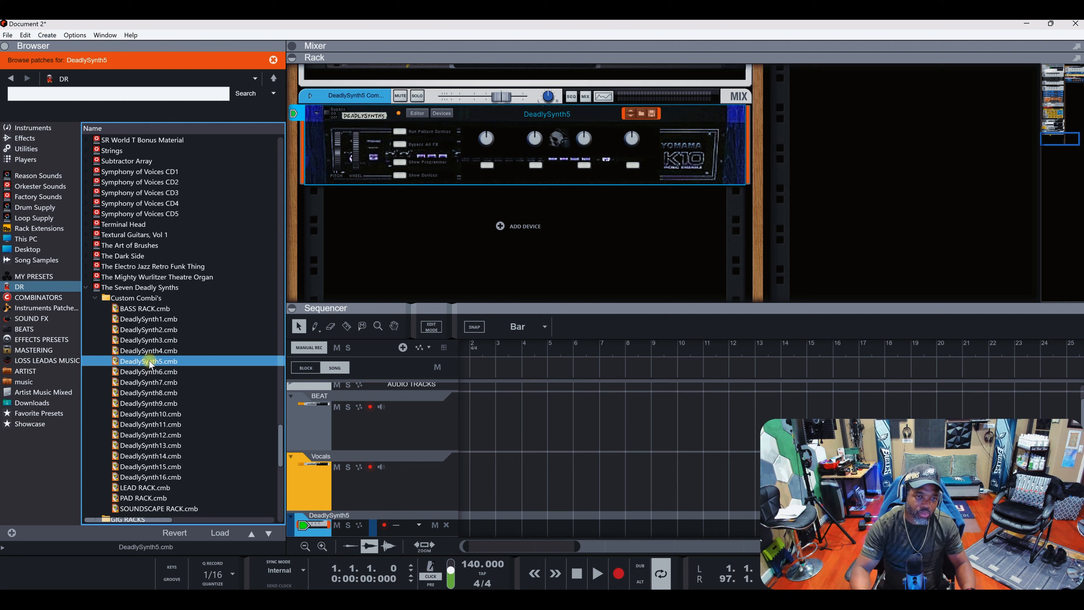
{"action": "scroll", "coordinate": [152, 354], "scroll_direction": "down", "scroll_amount": 5}
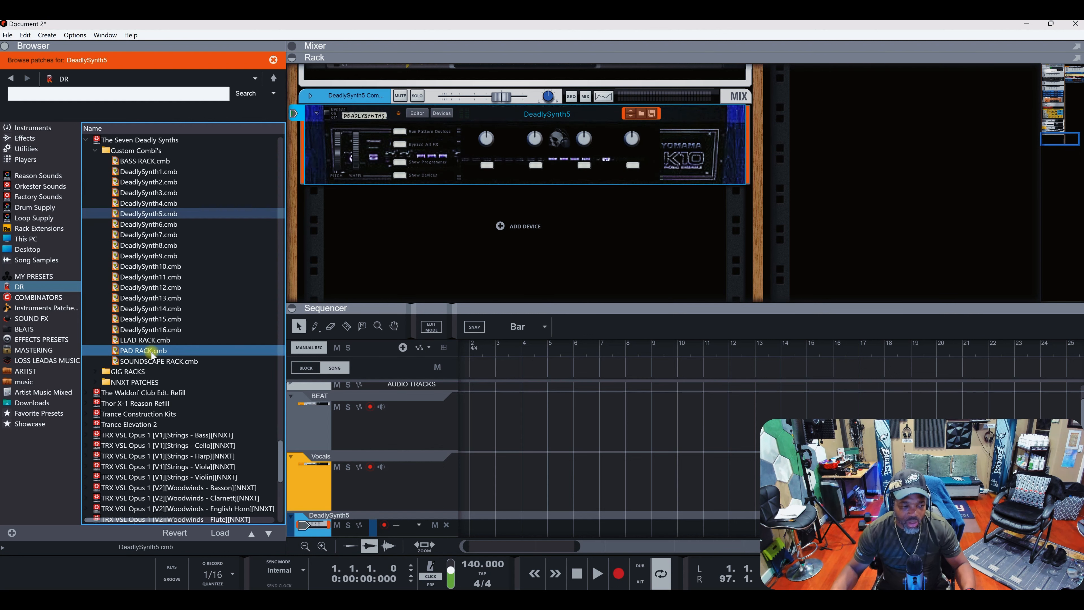
{"action": "scroll", "coordinate": [99, 230], "scroll_direction": "up", "scroll_amount": 3}
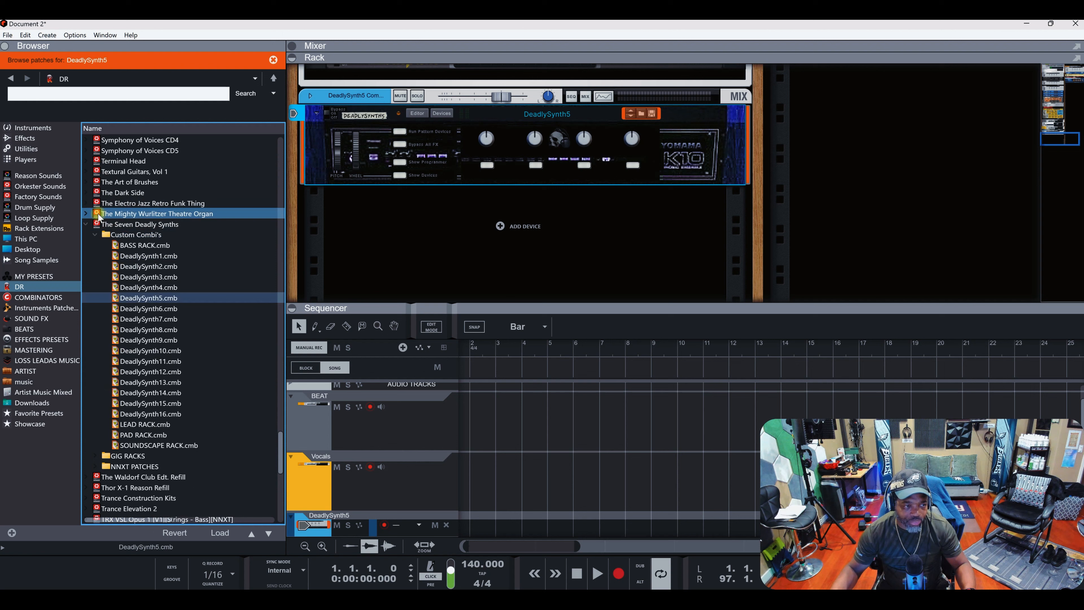
{"action": "left_click", "coordinate": [86, 225]}
- Look inside the TRX VSL Opus 1 [V4] percussion ReFills and expand Vince Clarke, Lucky Bastard
{"action": "scroll", "coordinate": [128, 299], "scroll_direction": "down", "scroll_amount": 5}
{"action": "left_click", "coordinate": [85, 298]}
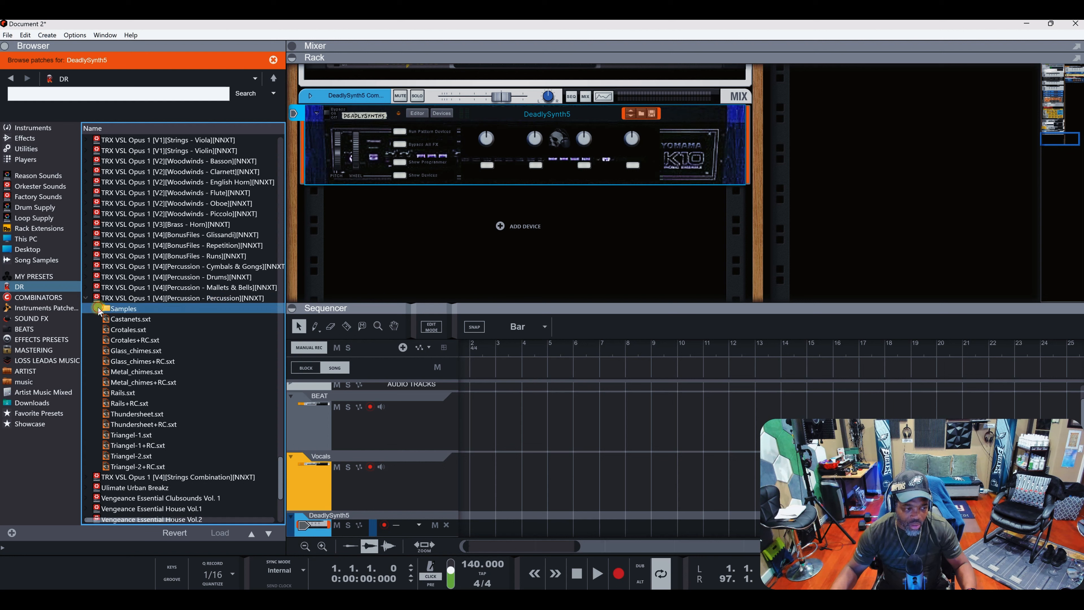
{"action": "left_click", "coordinate": [85, 299]}
{"action": "left_click", "coordinate": [85, 288]}
{"action": "left_click", "coordinate": [86, 287]}
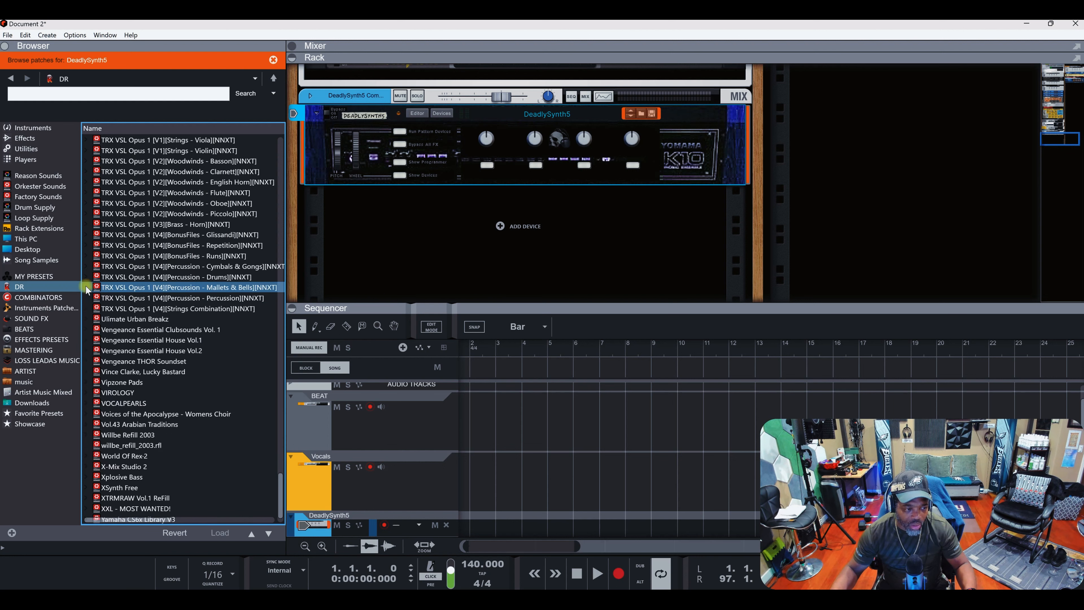
{"action": "left_click", "coordinate": [86, 277]}
{"action": "left_click", "coordinate": [86, 277]}
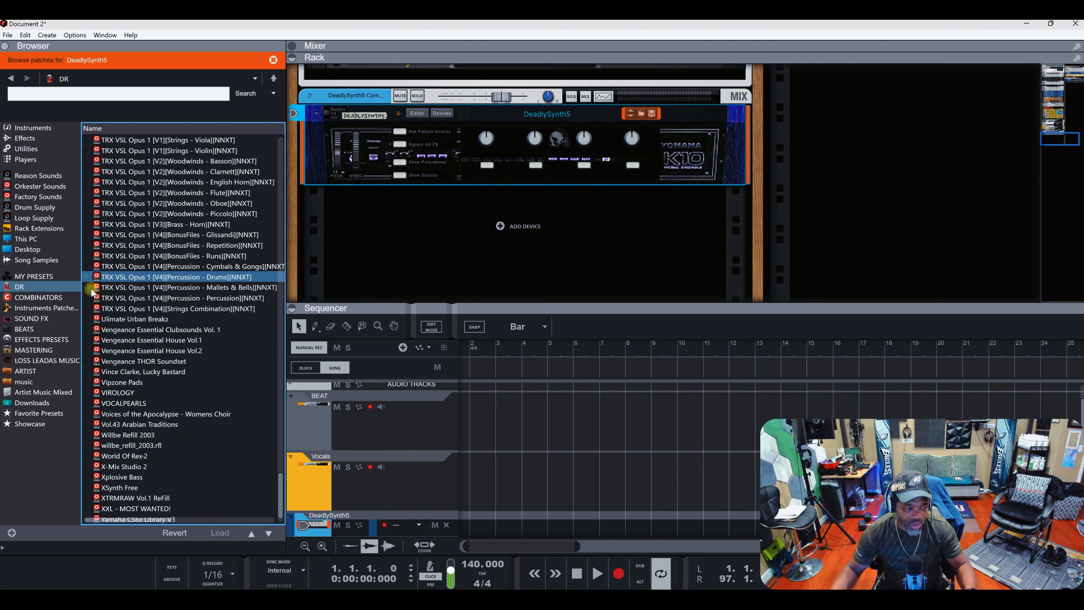
{"action": "left_click", "coordinate": [87, 371]}
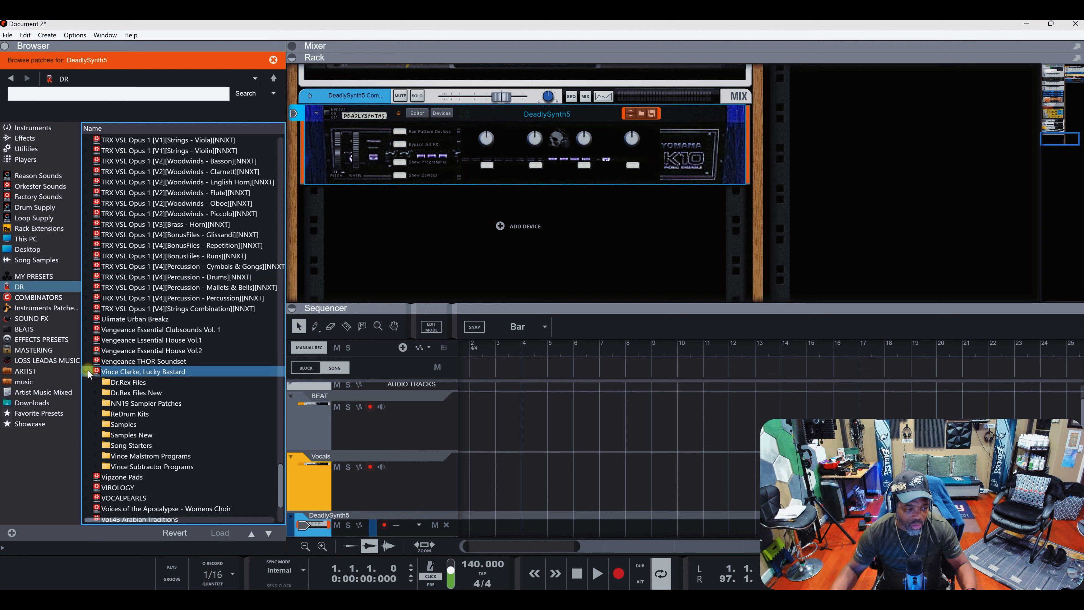
- Collapse the Vince Clarke, Lucky Bastard ReFill and look through the 50000 MIDI FILES folder in the SOUND FX location
{"action": "left_click", "coordinate": [87, 371]}
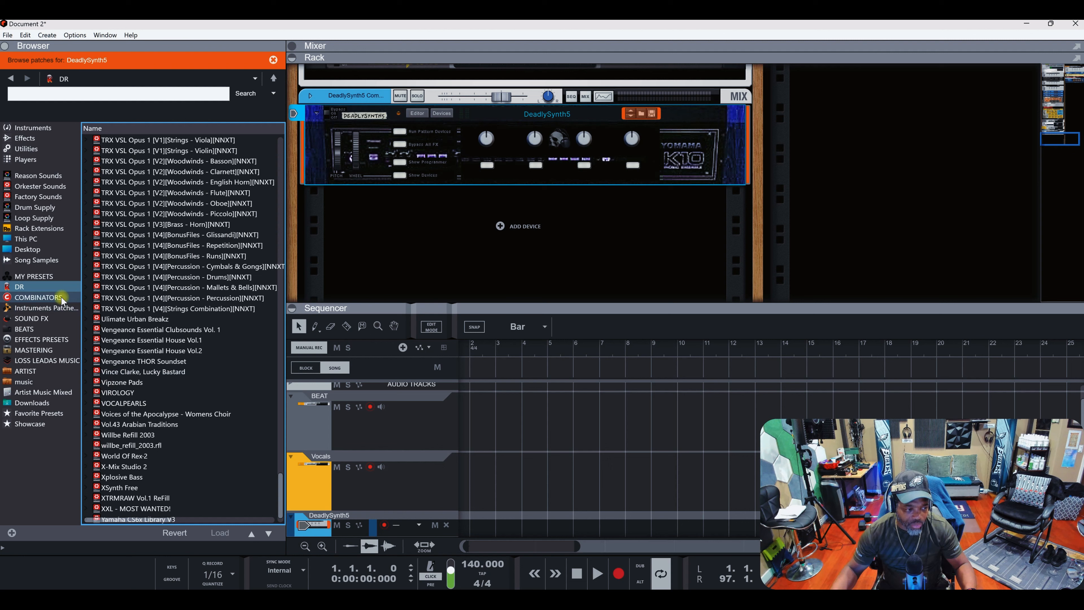
{"action": "left_click", "coordinate": [34, 320]}
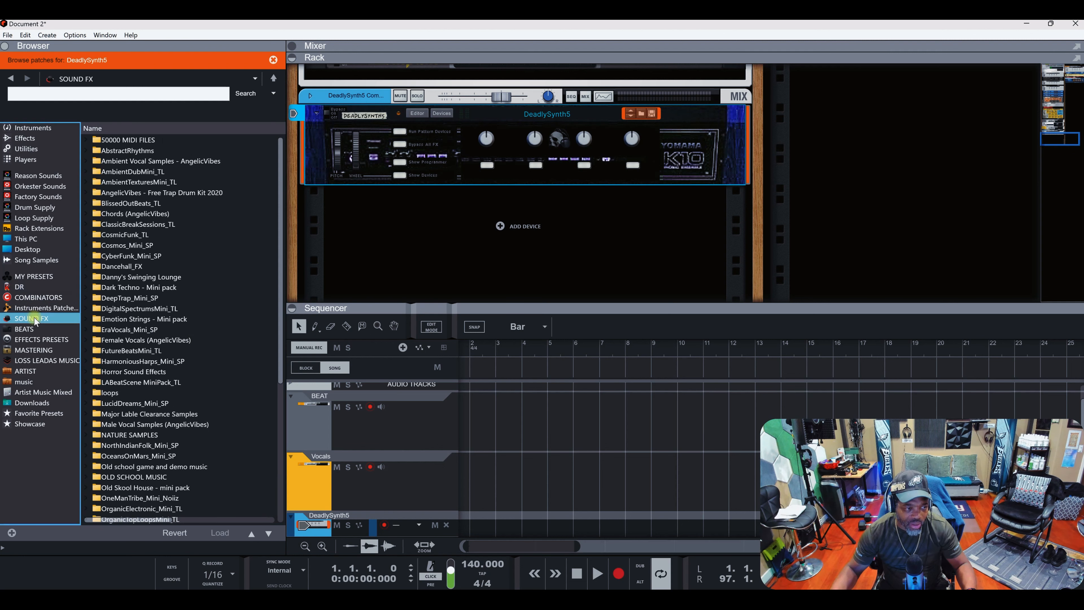
{"action": "left_click", "coordinate": [87, 139]}
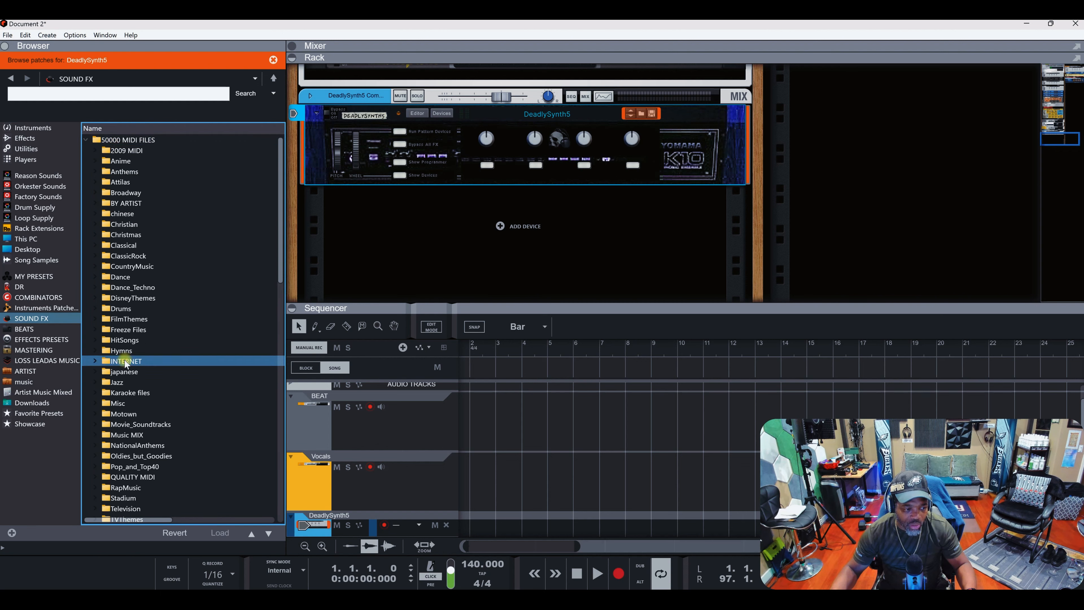
{"action": "scroll", "coordinate": [135, 428], "scroll_direction": "down", "scroll_amount": 9}
{"action": "scroll", "coordinate": [128, 421], "scroll_direction": "up", "scroll_amount": 8}
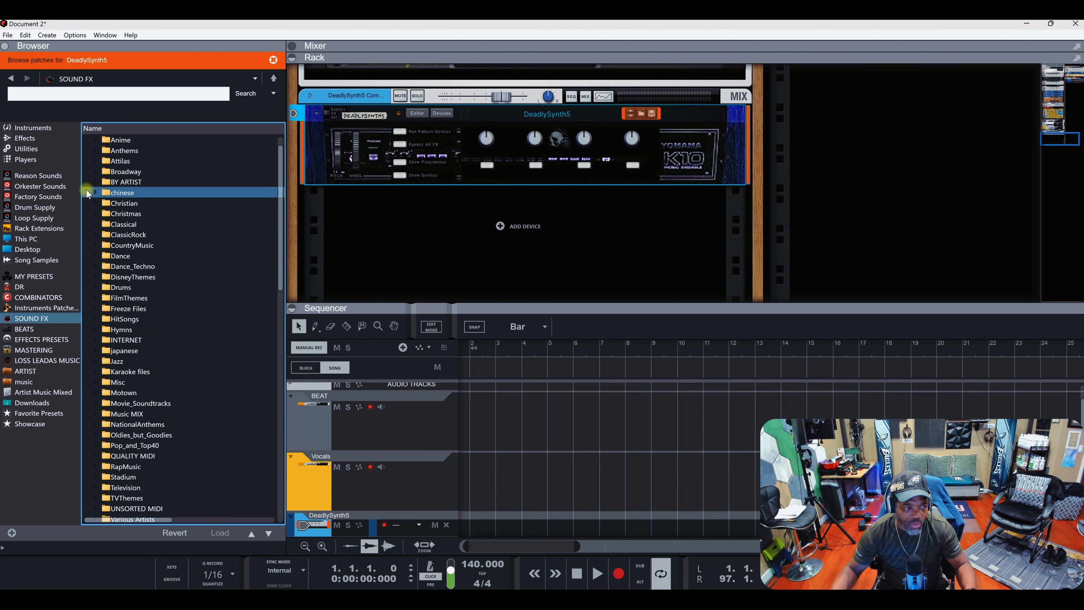
- Look through the artist folders inside the BY ARTIST folder of 50000 MIDI FILES
{"action": "left_click", "coordinate": [94, 183]}
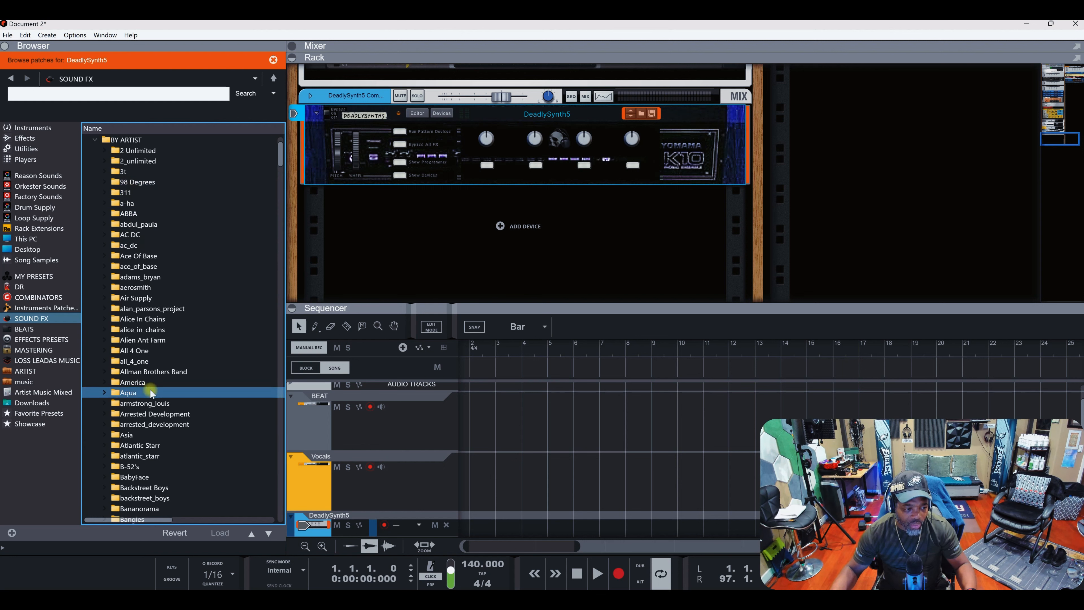
{"action": "scroll", "coordinate": [155, 428], "scroll_direction": "down", "scroll_amount": 5}
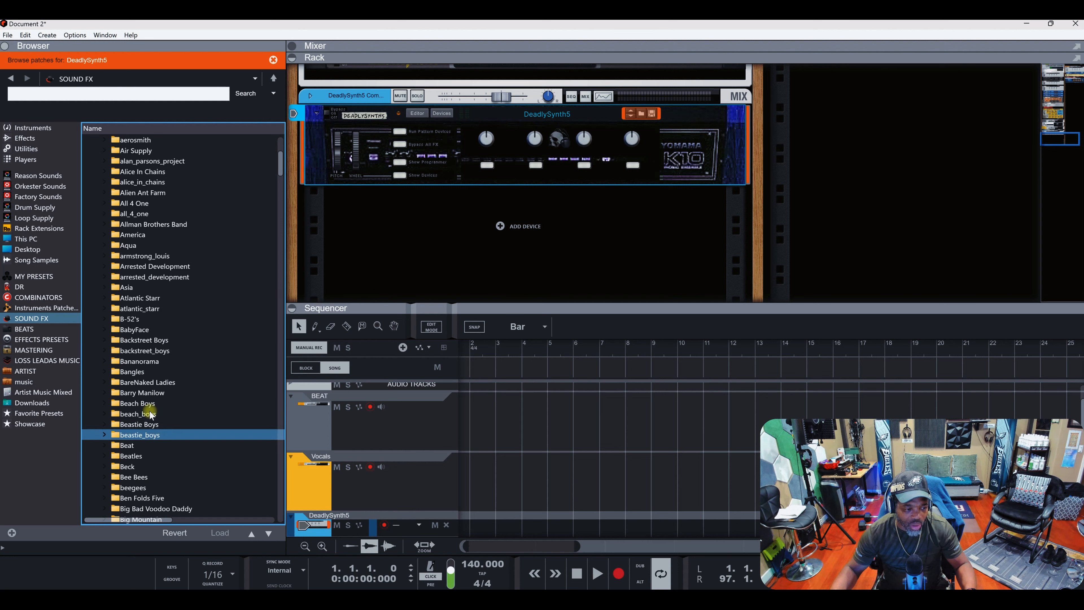
{"action": "scroll", "coordinate": [149, 393], "scroll_direction": "down", "scroll_amount": 5}
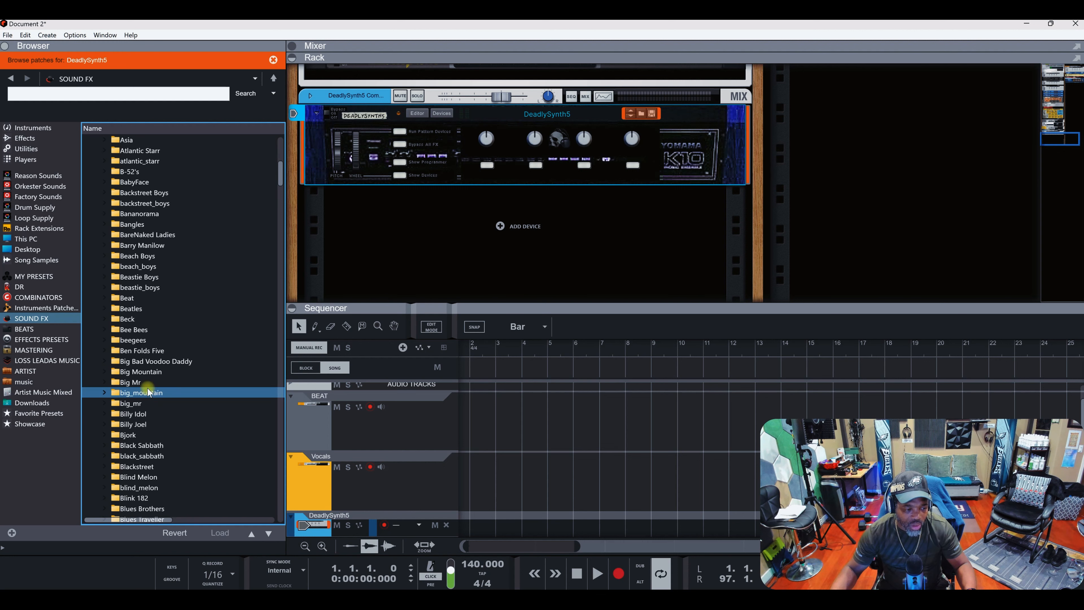
{"action": "scroll", "coordinate": [149, 393], "scroll_direction": "down", "scroll_amount": 2}
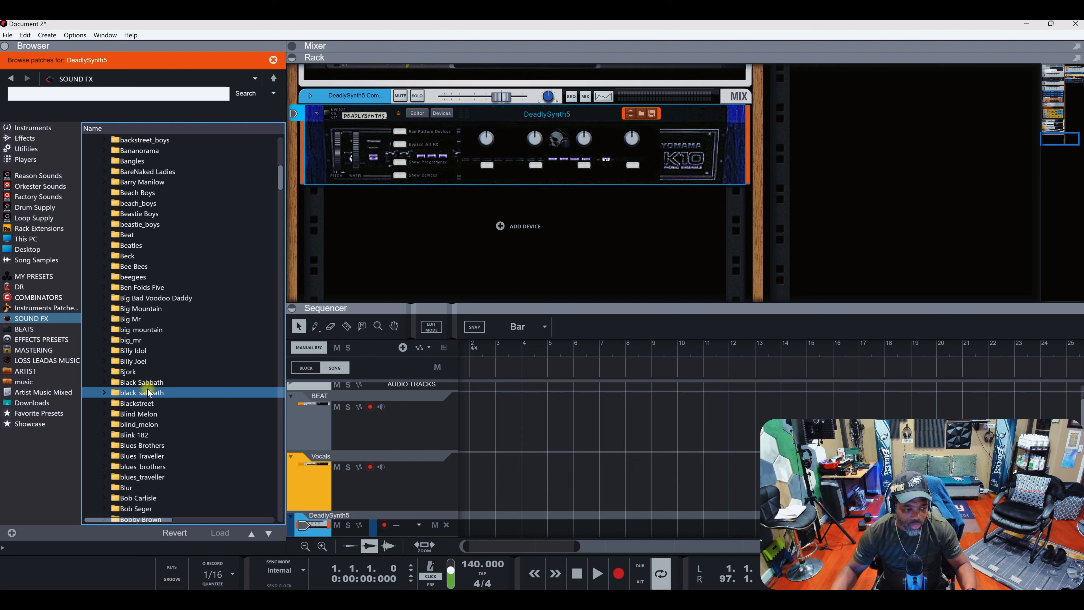
{"action": "scroll", "coordinate": [150, 393], "scroll_direction": "down", "scroll_amount": 3}
{"action": "scroll", "coordinate": [149, 393], "scroll_direction": "down", "scroll_amount": 6}
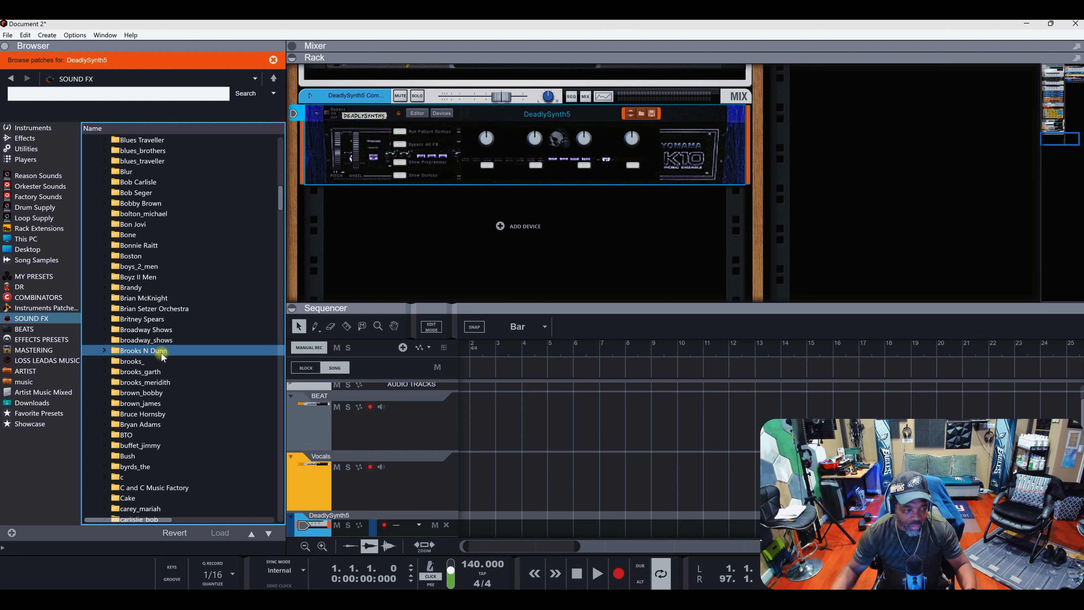
{"action": "scroll", "coordinate": [158, 363], "scroll_direction": "down", "scroll_amount": 10}
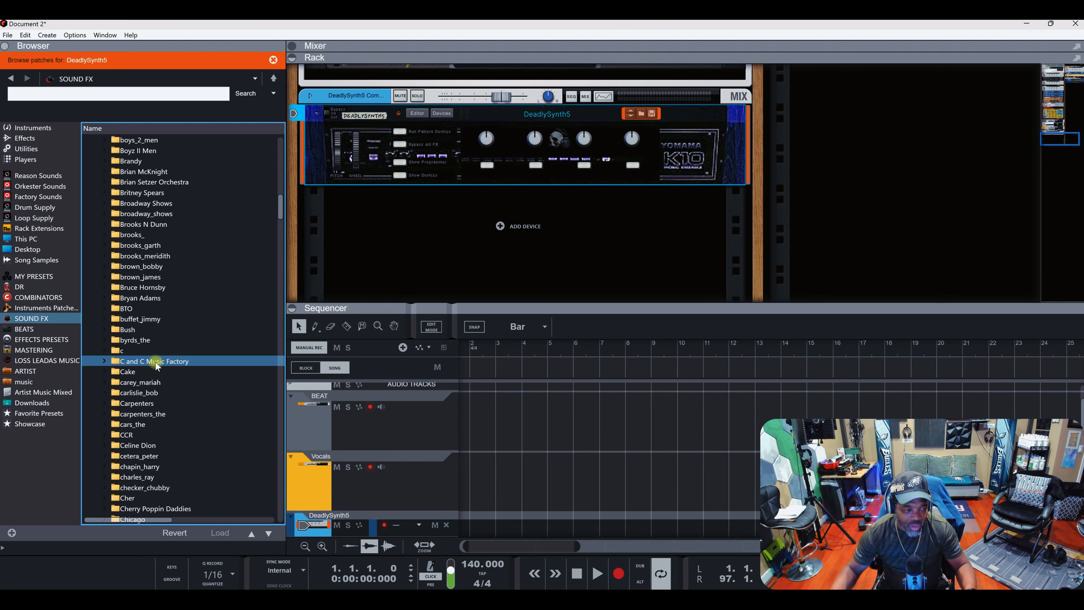
{"action": "scroll", "coordinate": [157, 364], "scroll_direction": "down", "scroll_amount": 10}
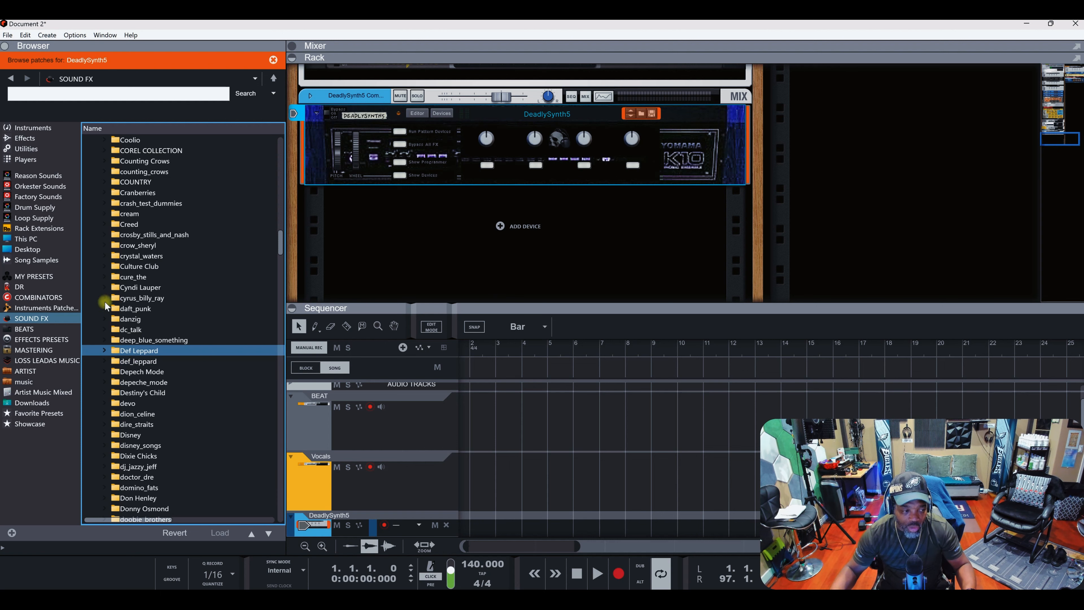
- Revisit the DR, Instruments Patches and BEATS locations, and look through the folders in SOUND FX
{"action": "left_click", "coordinate": [11, 79]}
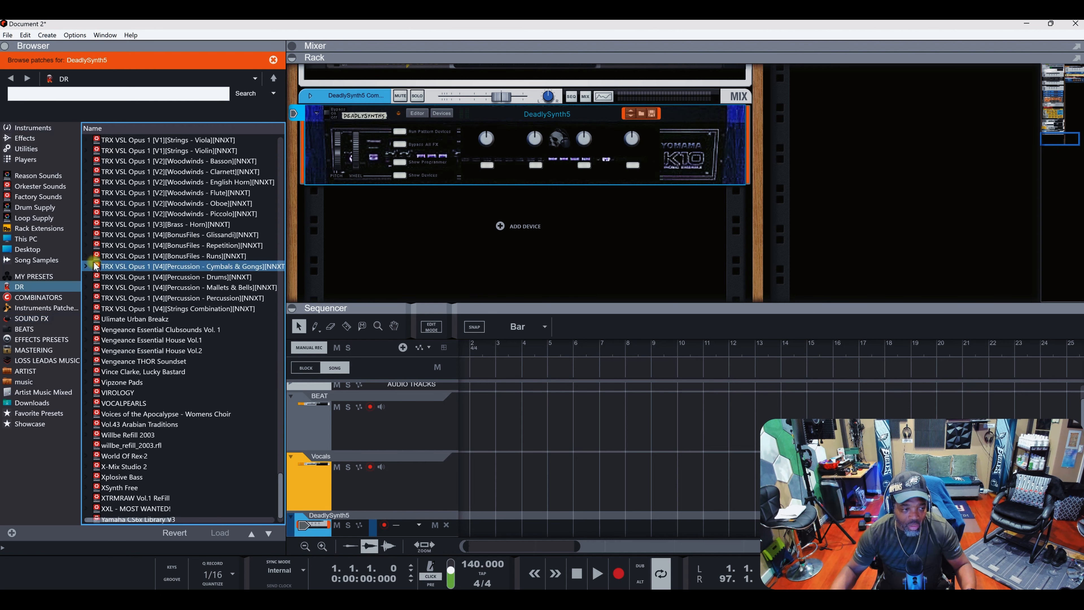
{"action": "left_click", "coordinate": [51, 307]}
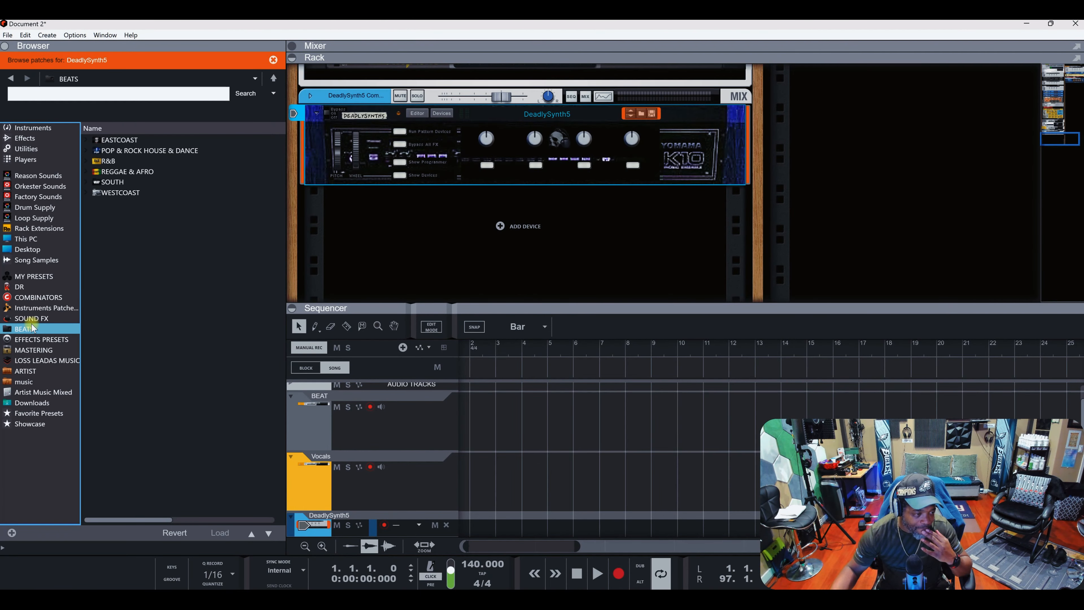
{"action": "left_click", "coordinate": [34, 318]}
{"action": "scroll", "coordinate": [141, 362], "scroll_direction": "down", "scroll_amount": 3}
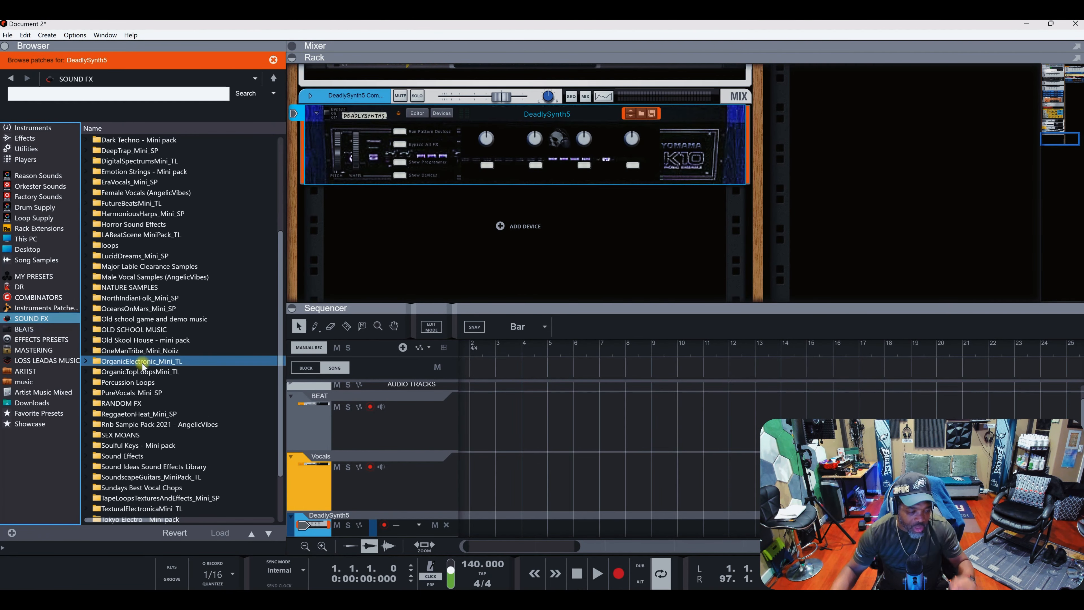
{"action": "scroll", "coordinate": [142, 364], "scroll_direction": "down", "scroll_amount": 2}
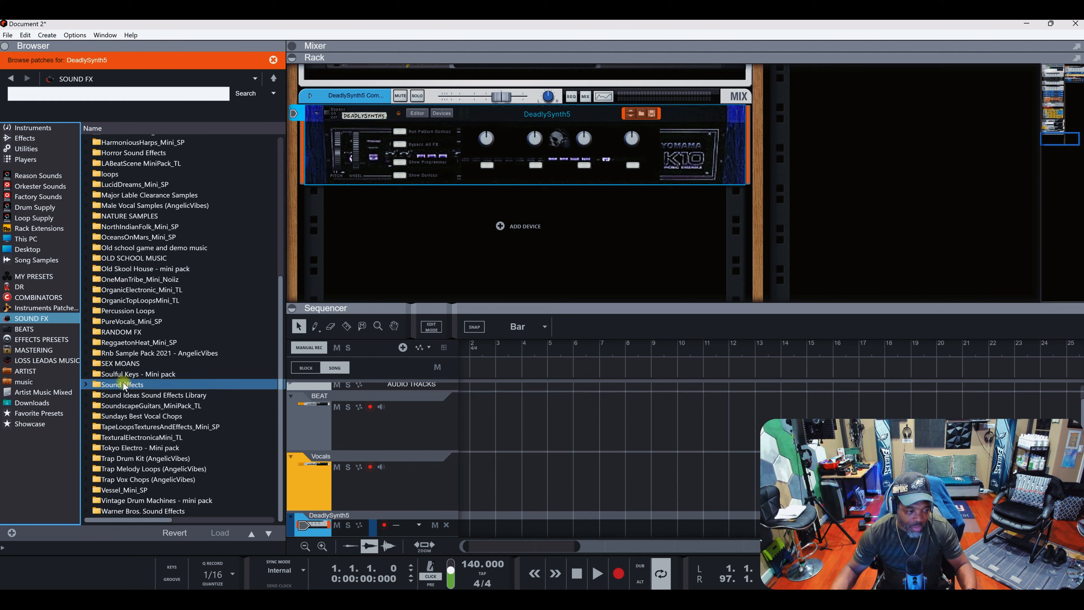
- Look at the folders in the ARTIST location and return to SOUND FX
{"action": "left_click", "coordinate": [72, 371]}
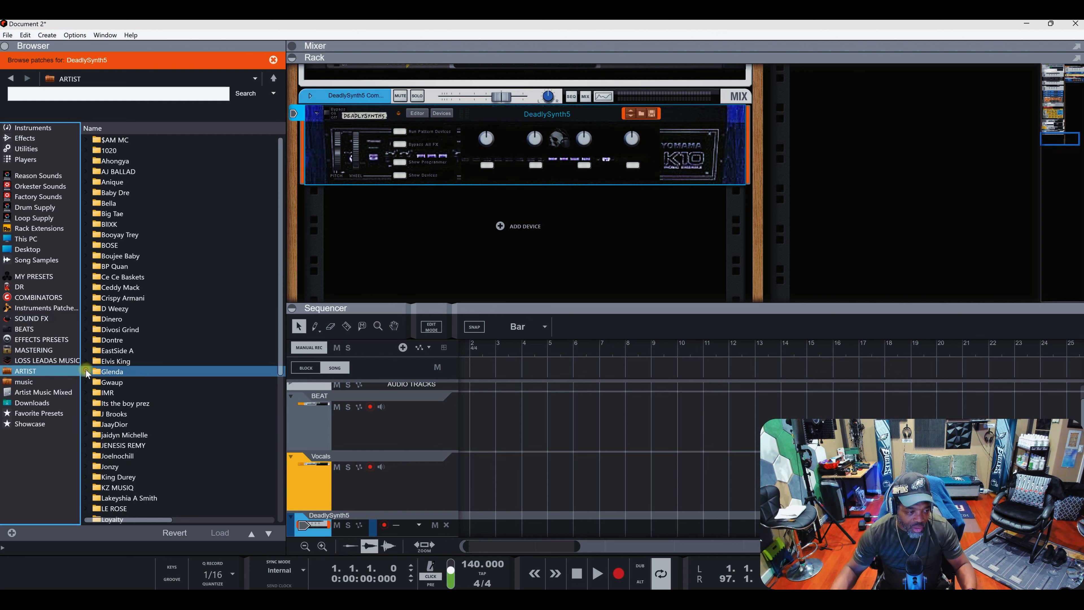
{"action": "left_click", "coordinate": [87, 372]}
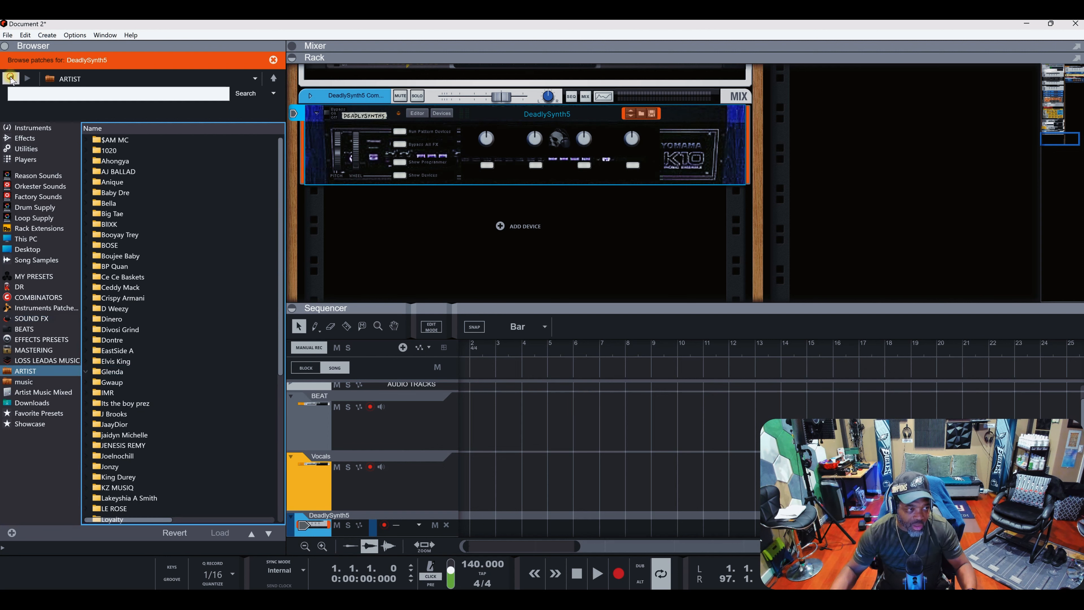
{"action": "left_click", "coordinate": [11, 80]}
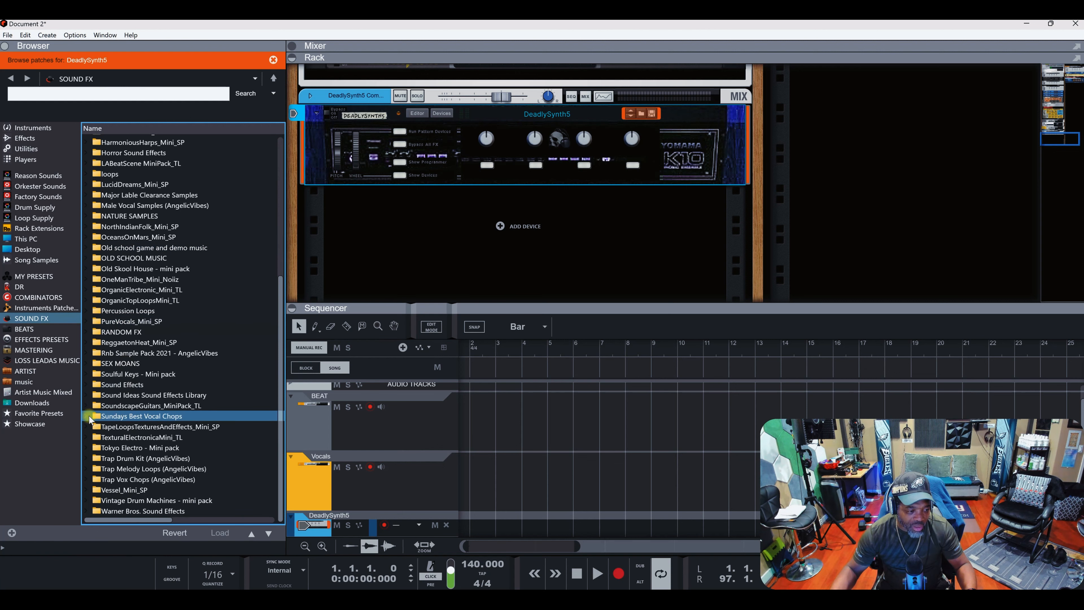
- Select the Vocals track and audition samples in the SoundscapeGuitars_MiniPack_TL folder, ending with 90_C_CrunchFull_TL_01.wav
{"action": "left_click", "coordinate": [365, 493]}
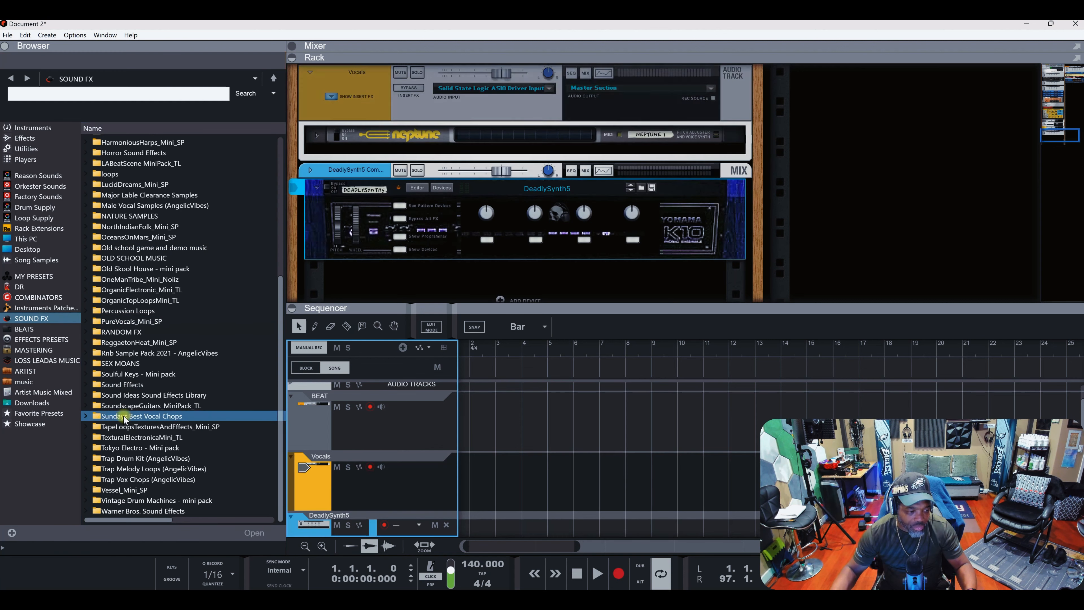
{"action": "left_click", "coordinate": [86, 406]}
{"action": "left_click", "coordinate": [134, 415]}
{"action": "left_click", "coordinate": [139, 425]}
{"action": "left_click", "coordinate": [144, 446]}
{"action": "left_click", "coordinate": [152, 467]}
{"action": "left_click", "coordinate": [161, 478]}
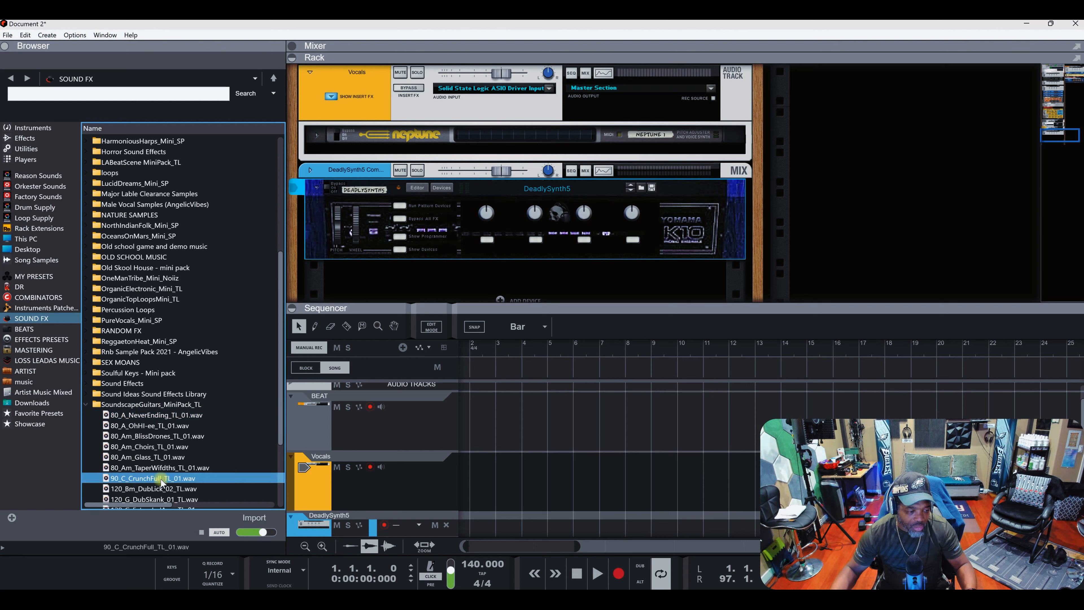
- Collapse the SoundscapeGuitars_MiniPack_TL folder and select the Soulful Keys - Mini pack folder
{"action": "scroll", "coordinate": [161, 480], "scroll_direction": "down", "scroll_amount": 4}
{"action": "left_click", "coordinate": [85, 285]}
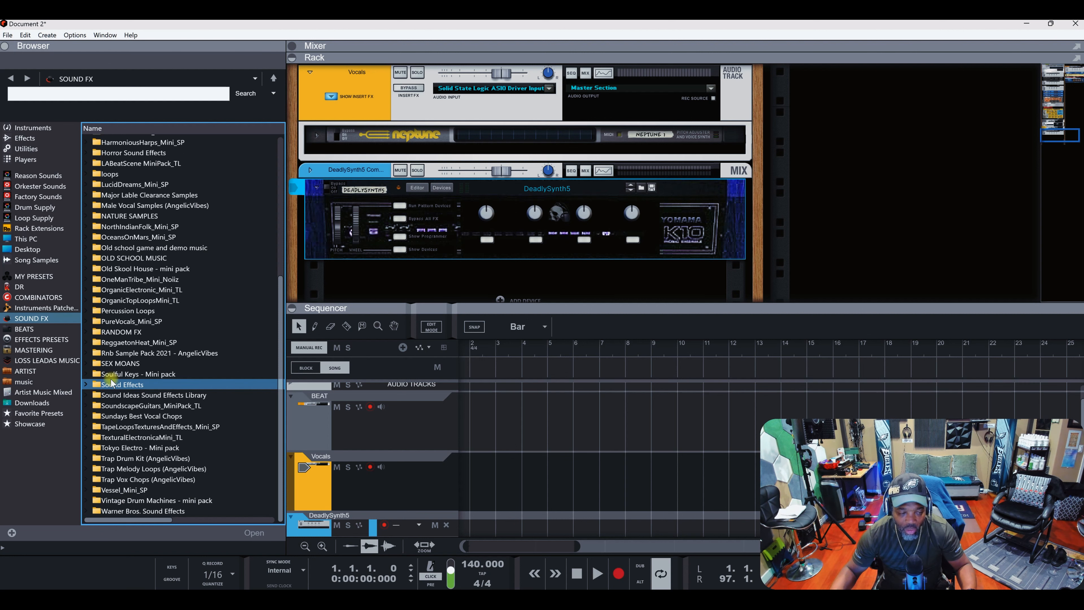
{"action": "left_click", "coordinate": [110, 378]}
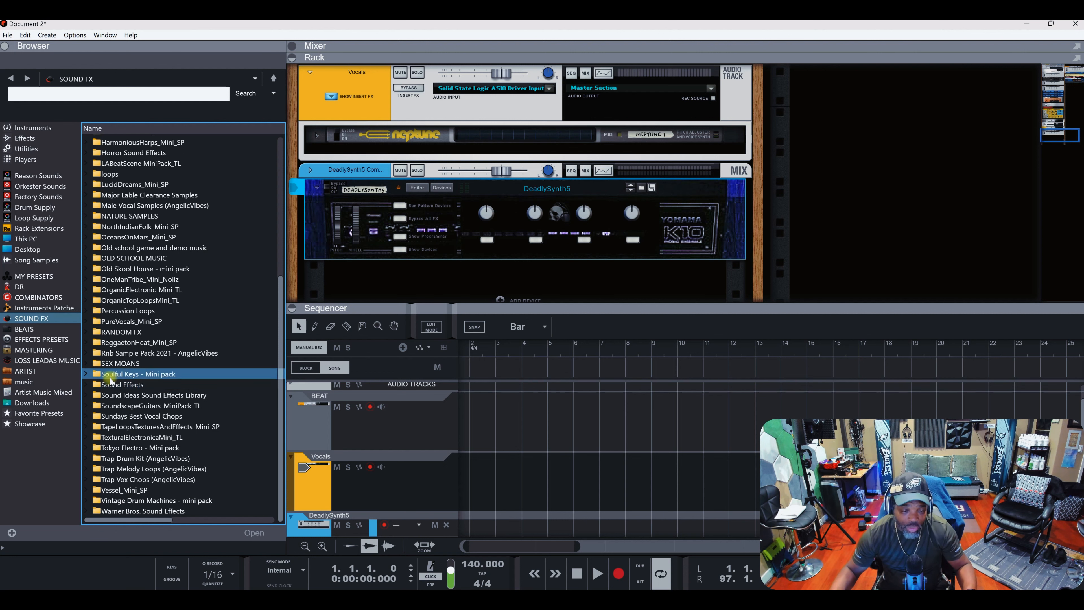